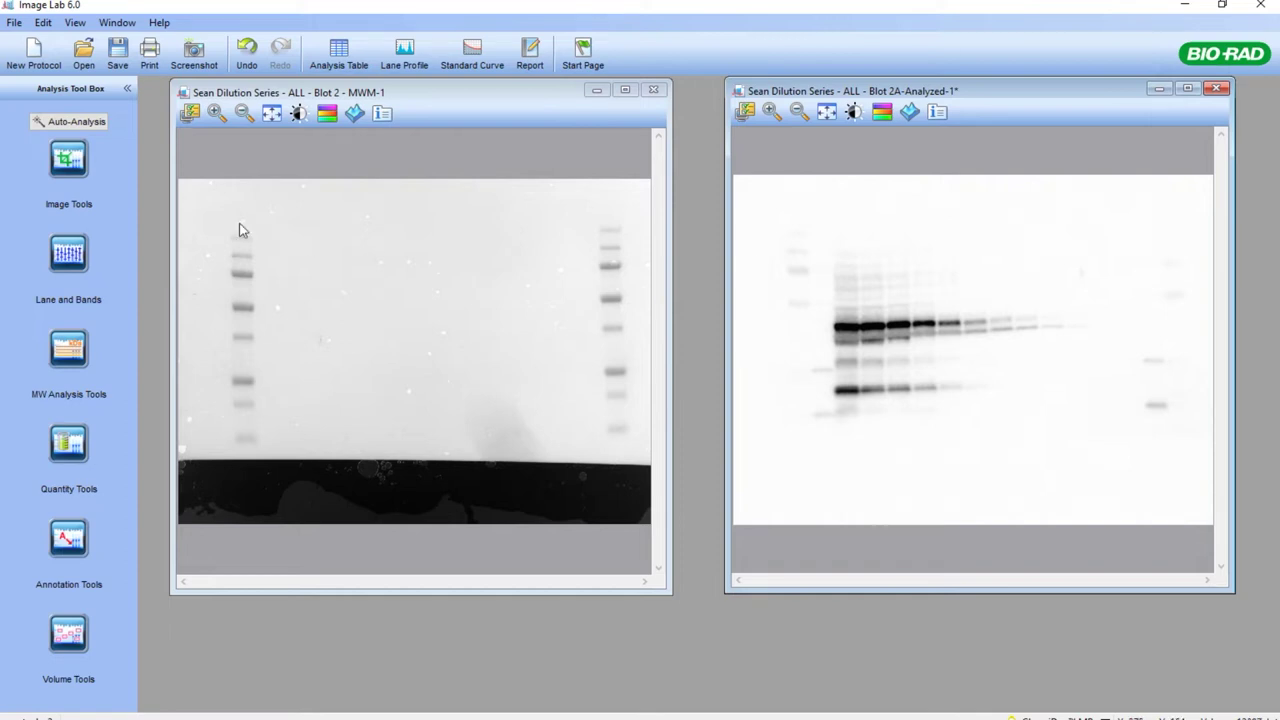
Step: Merge the Blot 2A-Analyzed-1 image with the Blot 2 - MWM-1 image, keeping the proposed merged image name
click(64, 160)
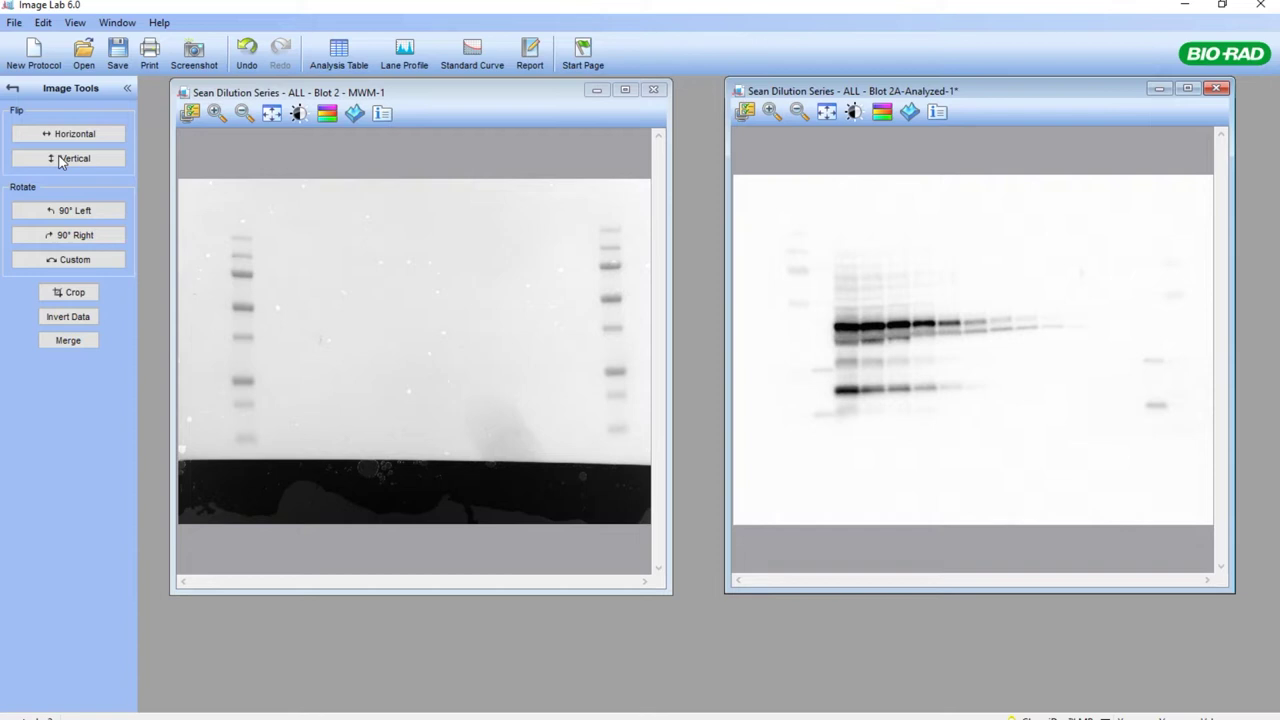
click(68, 340)
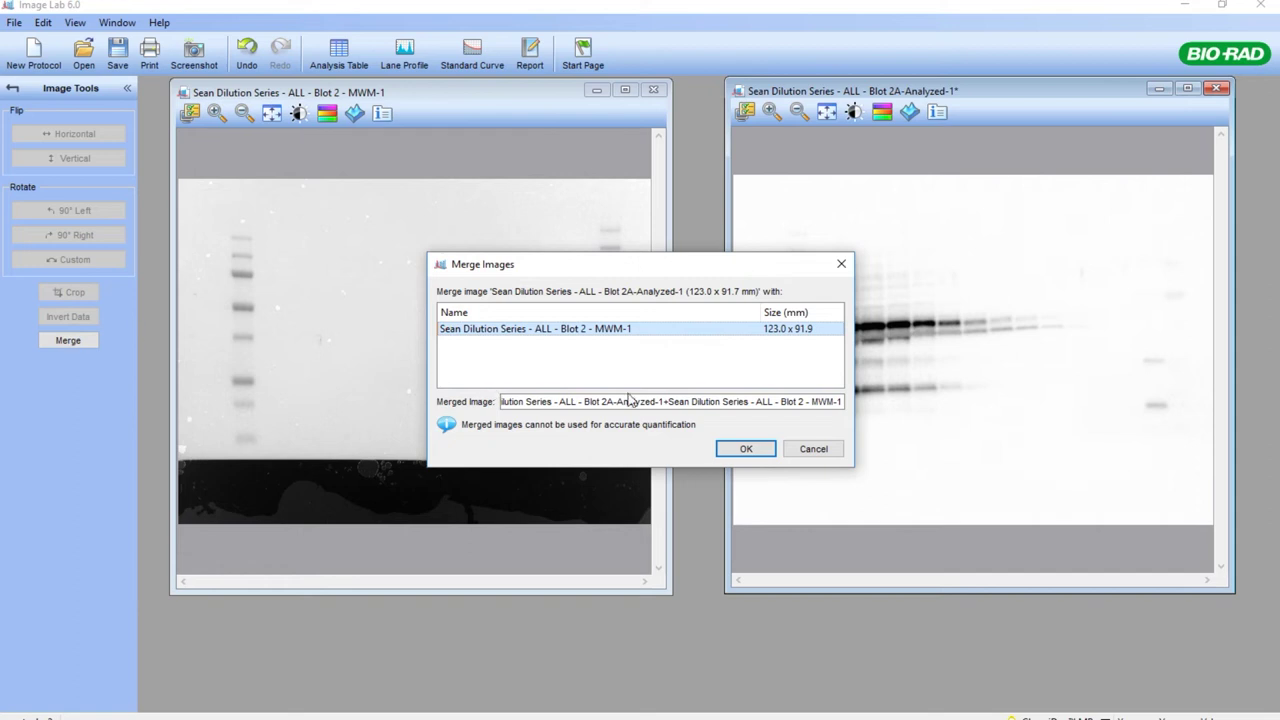
click(747, 450)
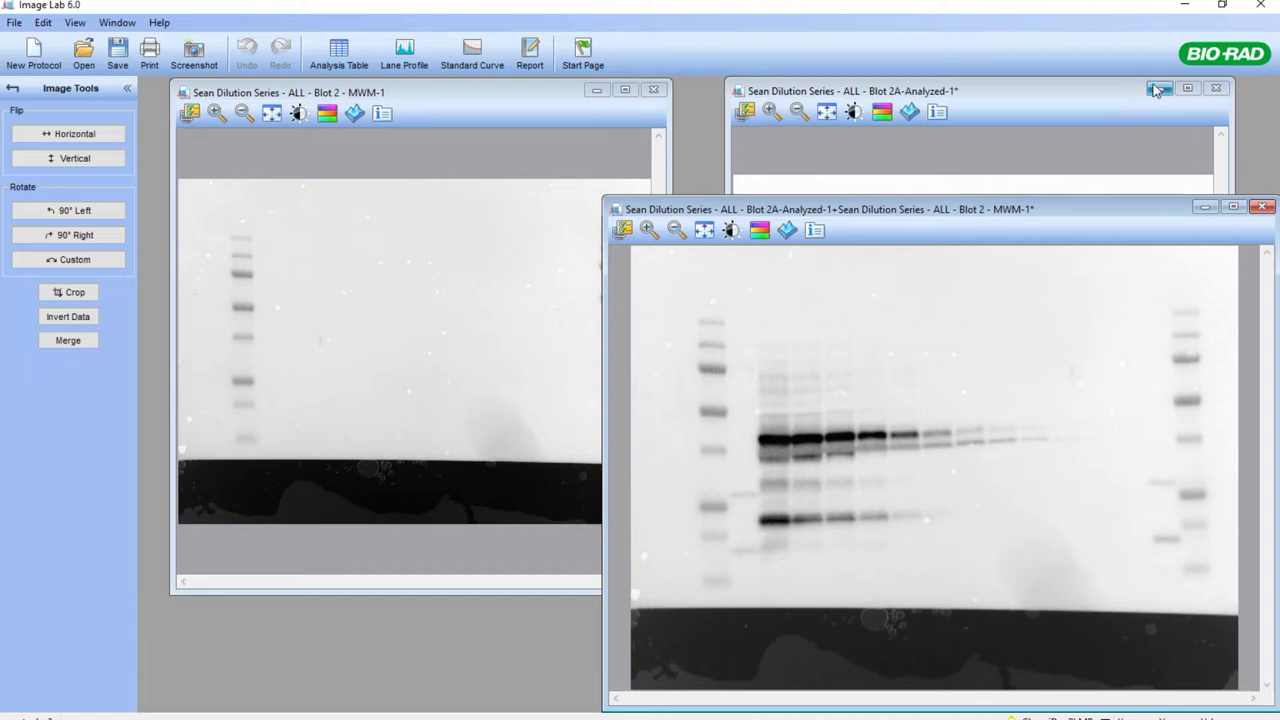
Step: Minimize the two source blot images and move the merged image into the middle of the workspace
click(1158, 89)
click(595, 91)
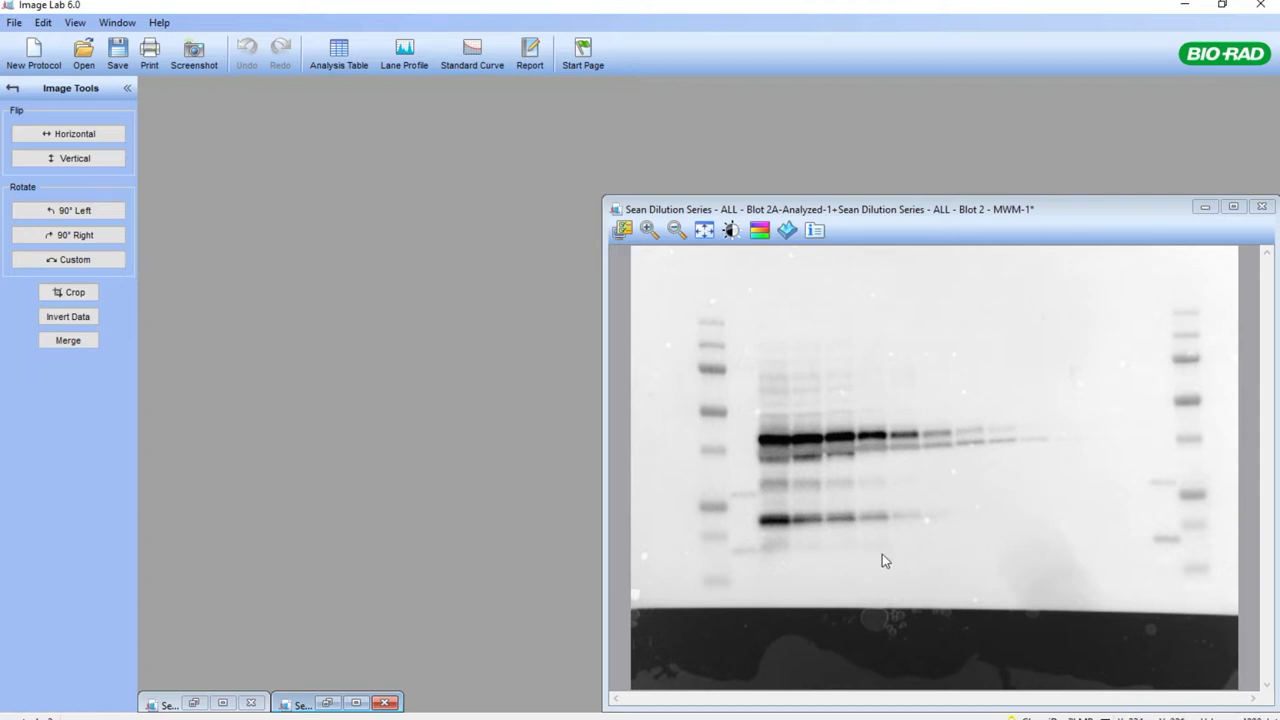
drag(923, 207, 684, 96)
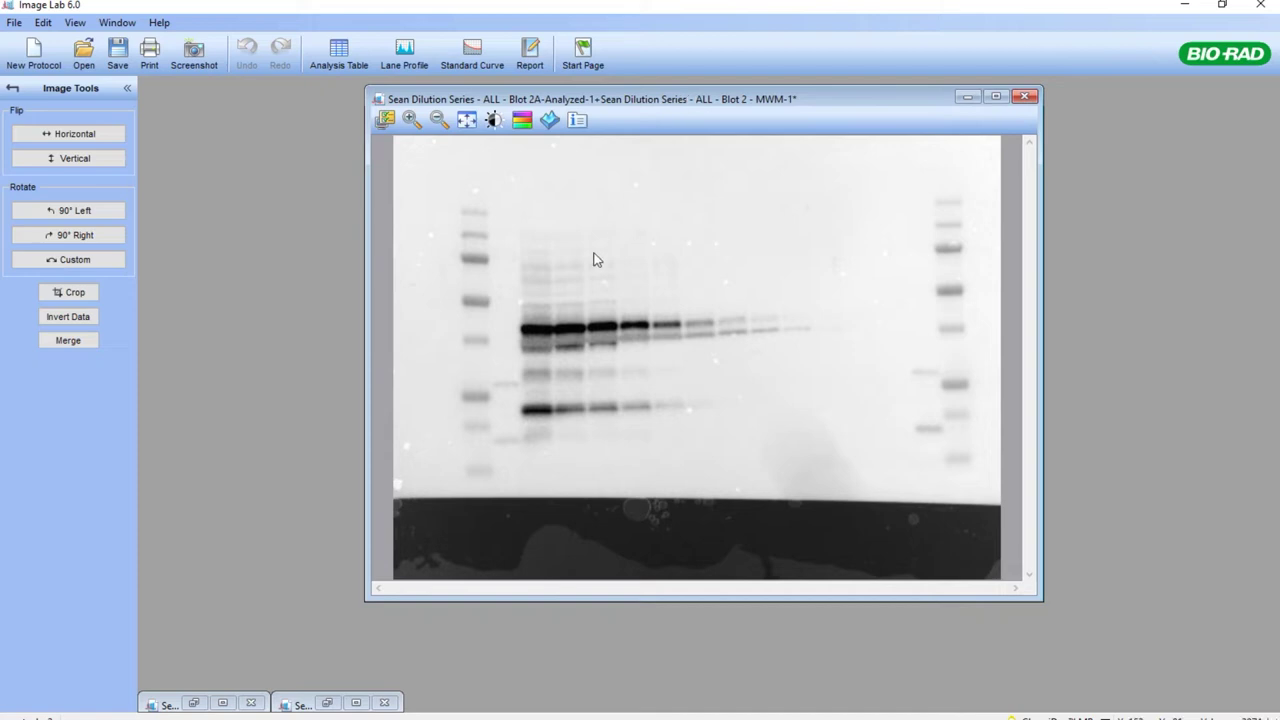
Step: Manually create 16 lanes on the merged blot image
click(12, 90)
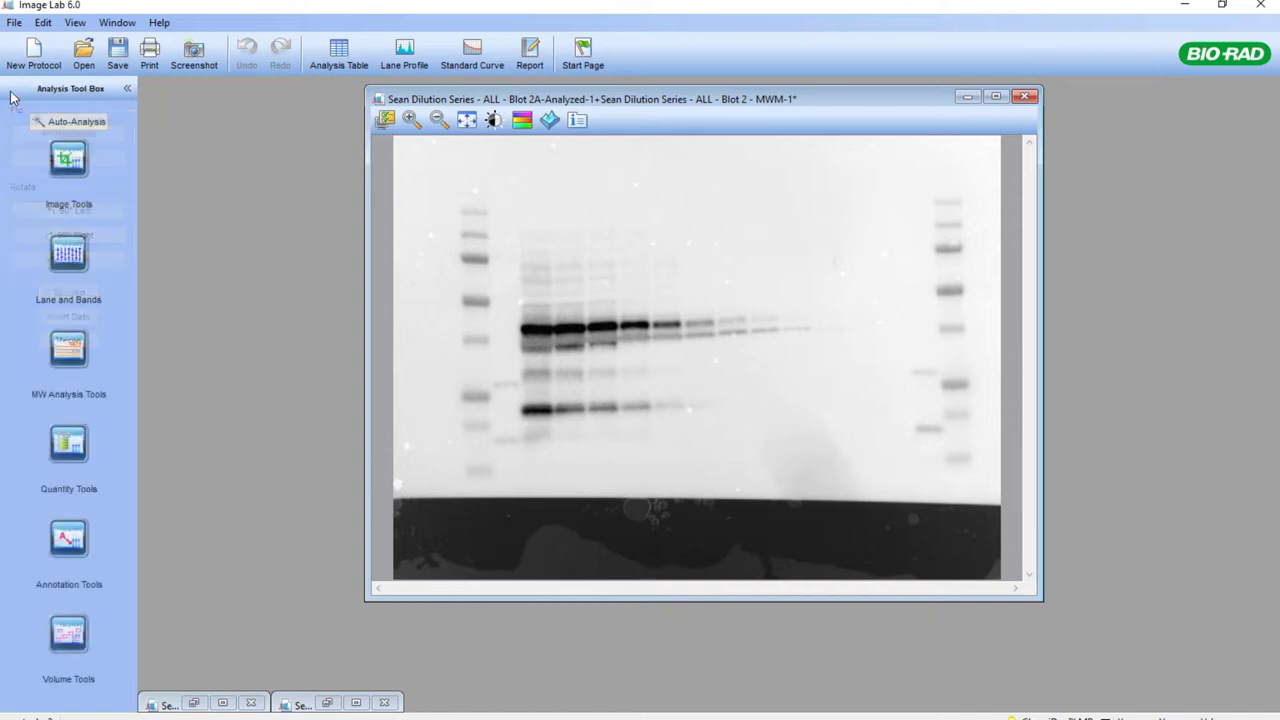
click(67, 253)
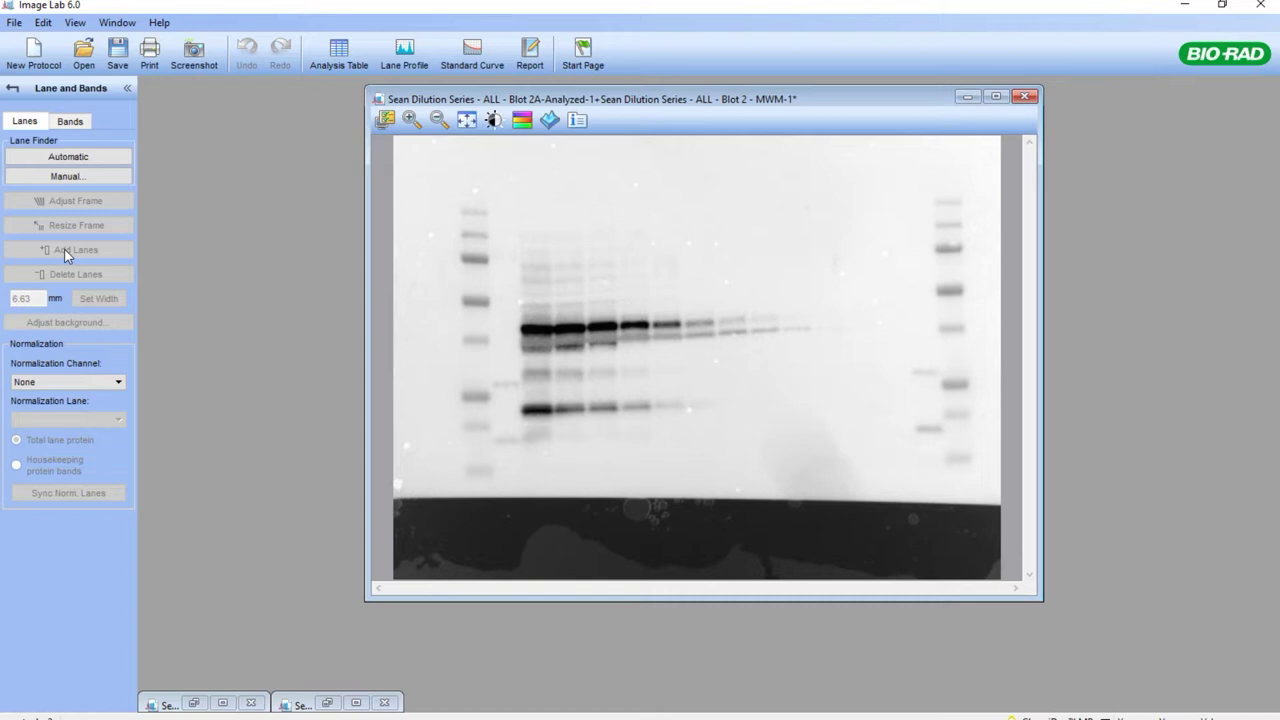
click(62, 180)
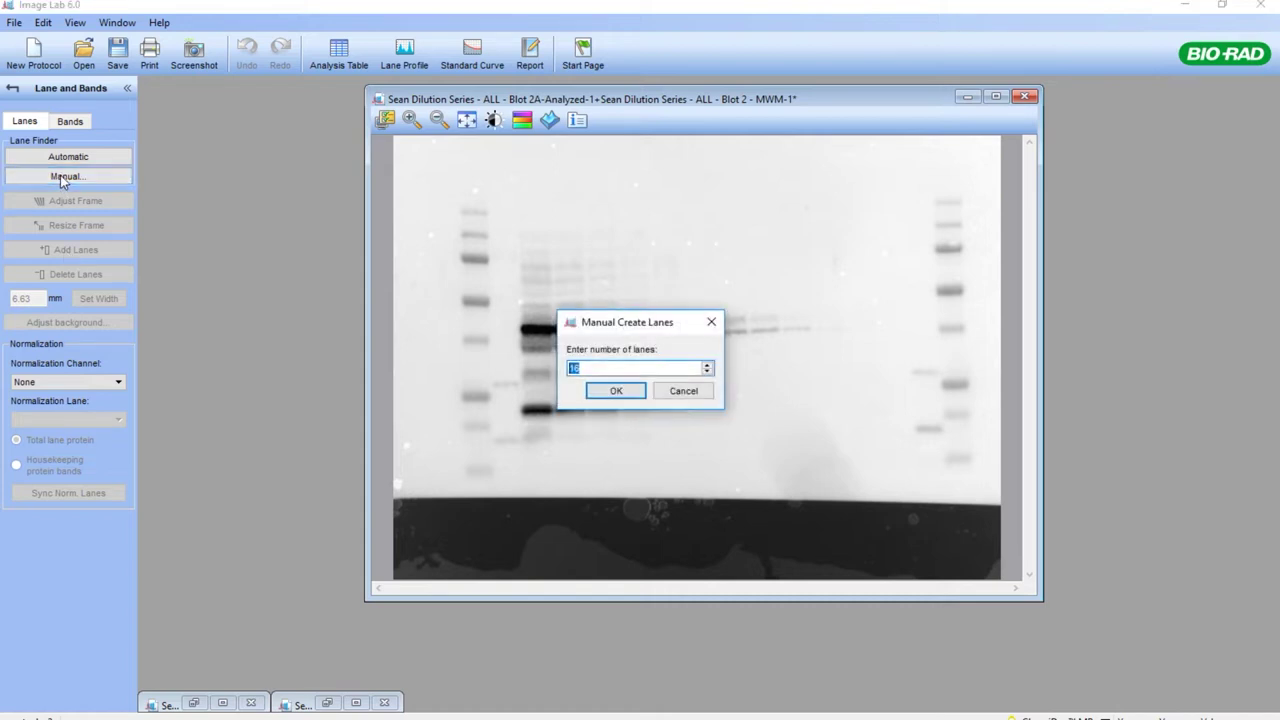
drag(616, 320, 244, 227)
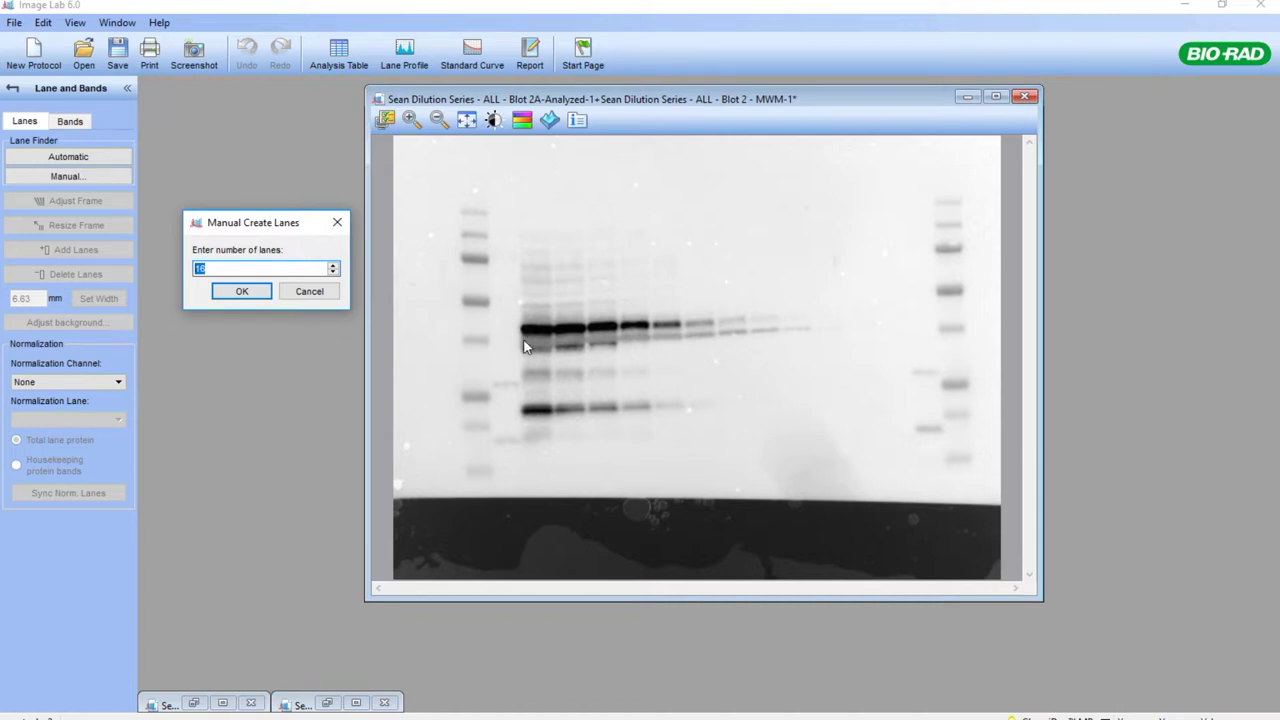
click(242, 291)
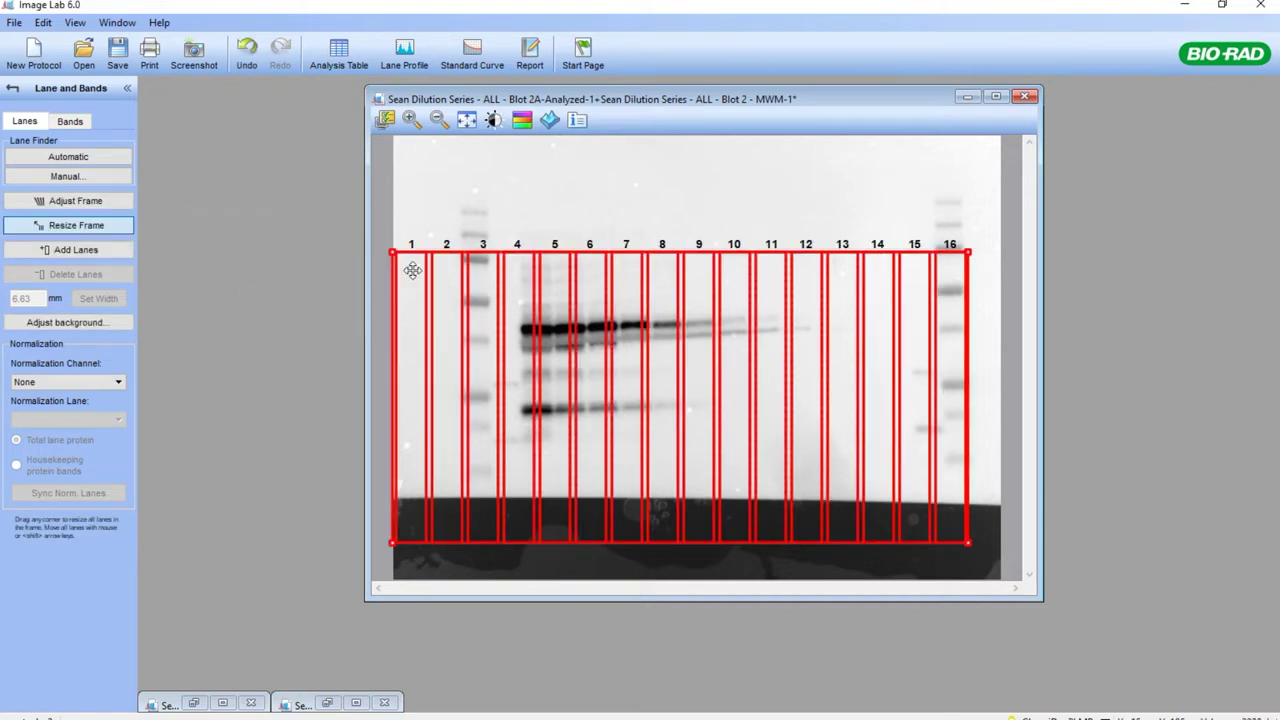
Step: Fit the lane frame around the bands, from the left to the right marker ladder and above the dark area, and skew its lower-right corner slightly outward
drag(393, 253, 458, 183)
drag(458, 543, 460, 495)
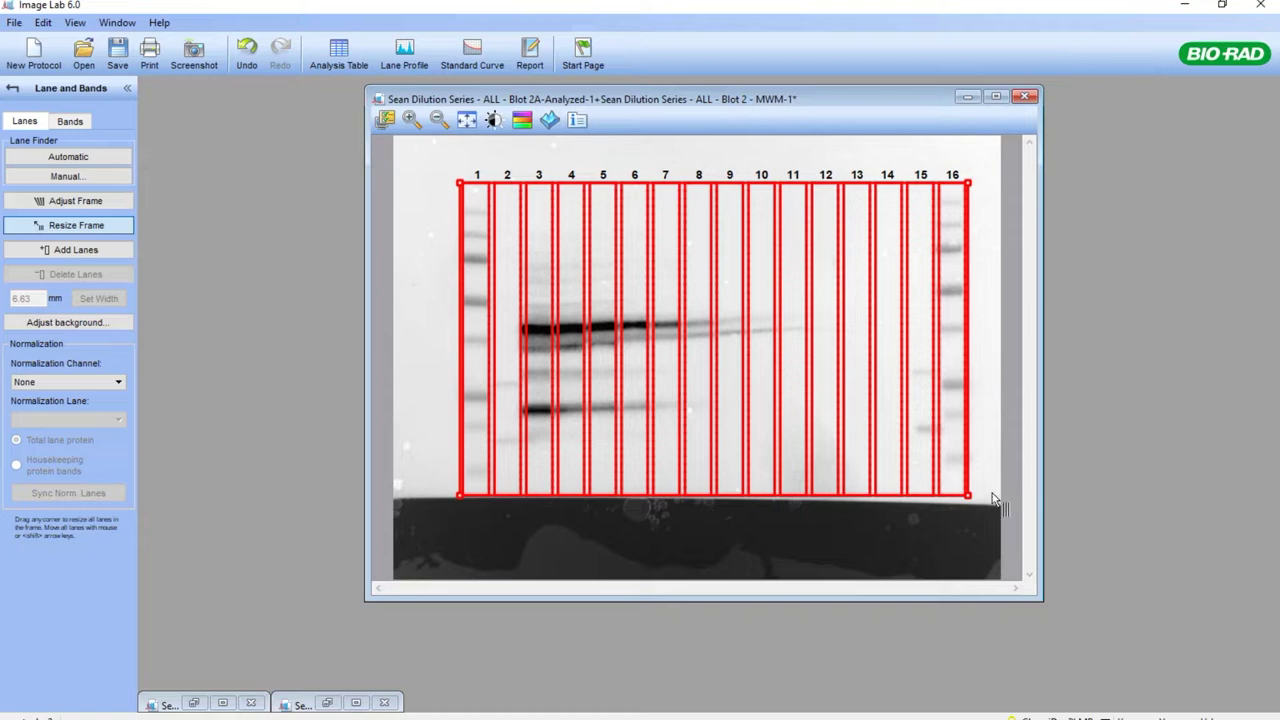
drag(967, 494, 971, 495)
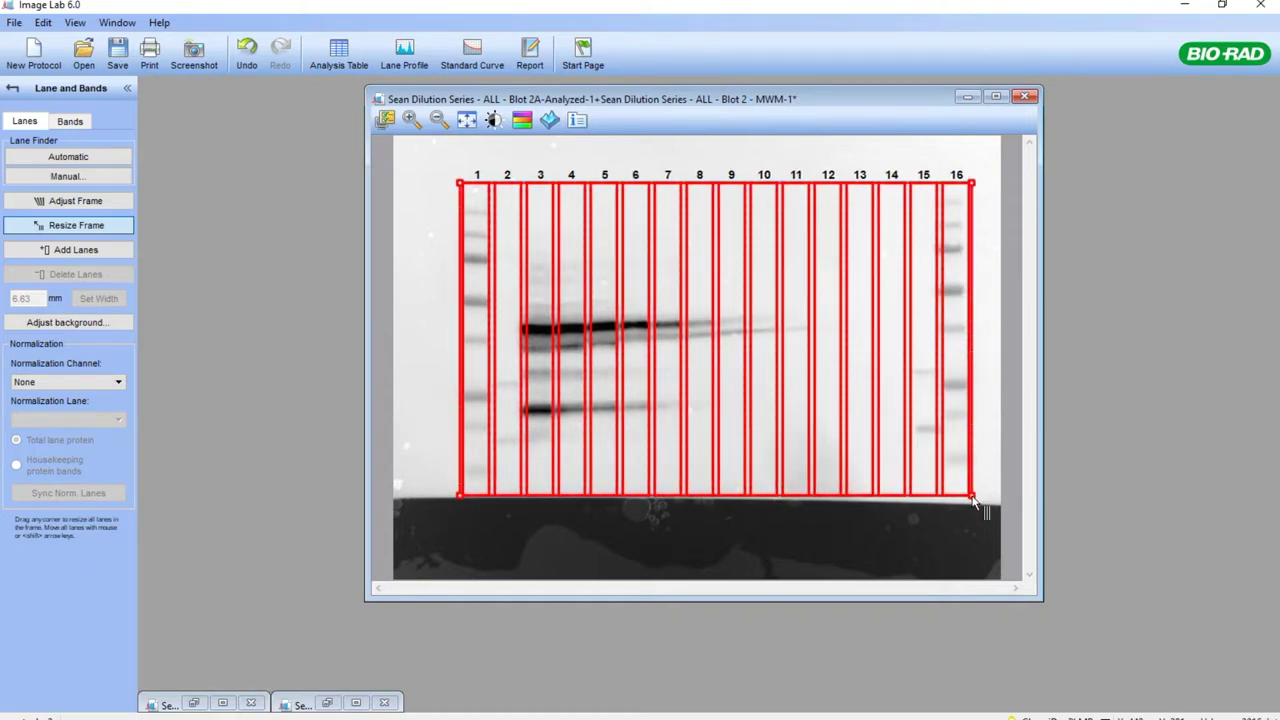
drag(972, 183, 970, 185)
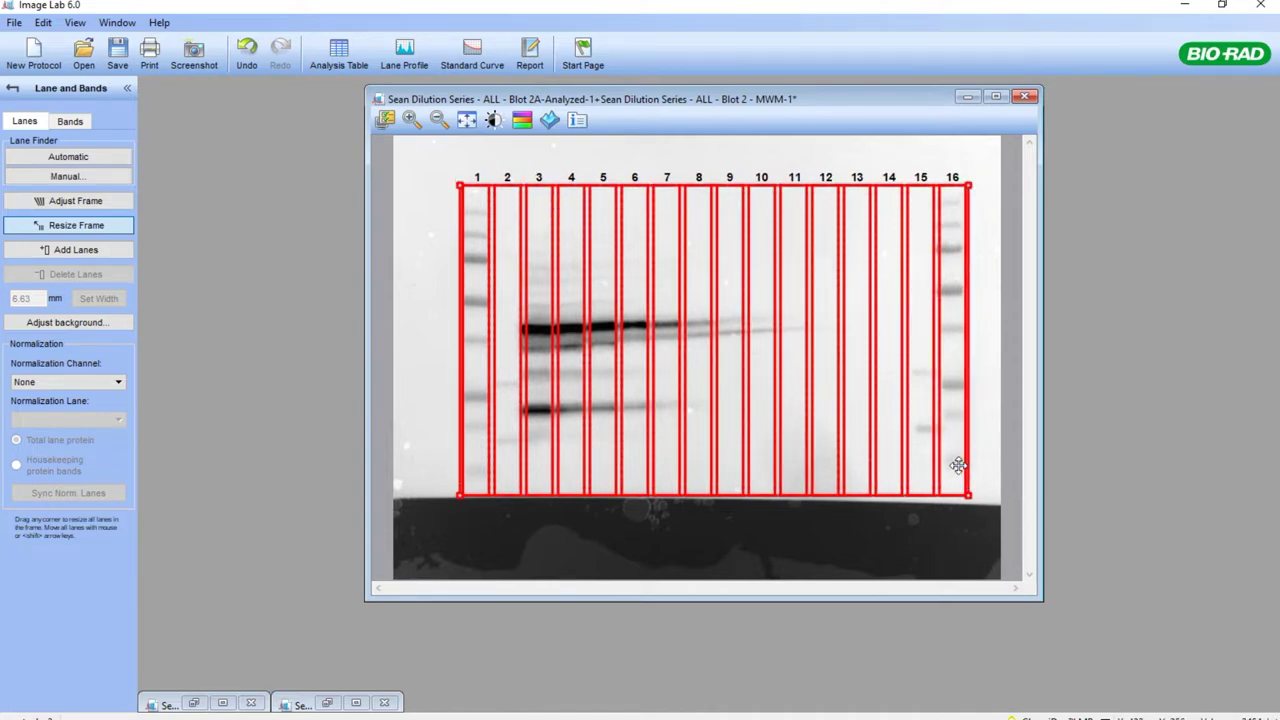
click(128, 201)
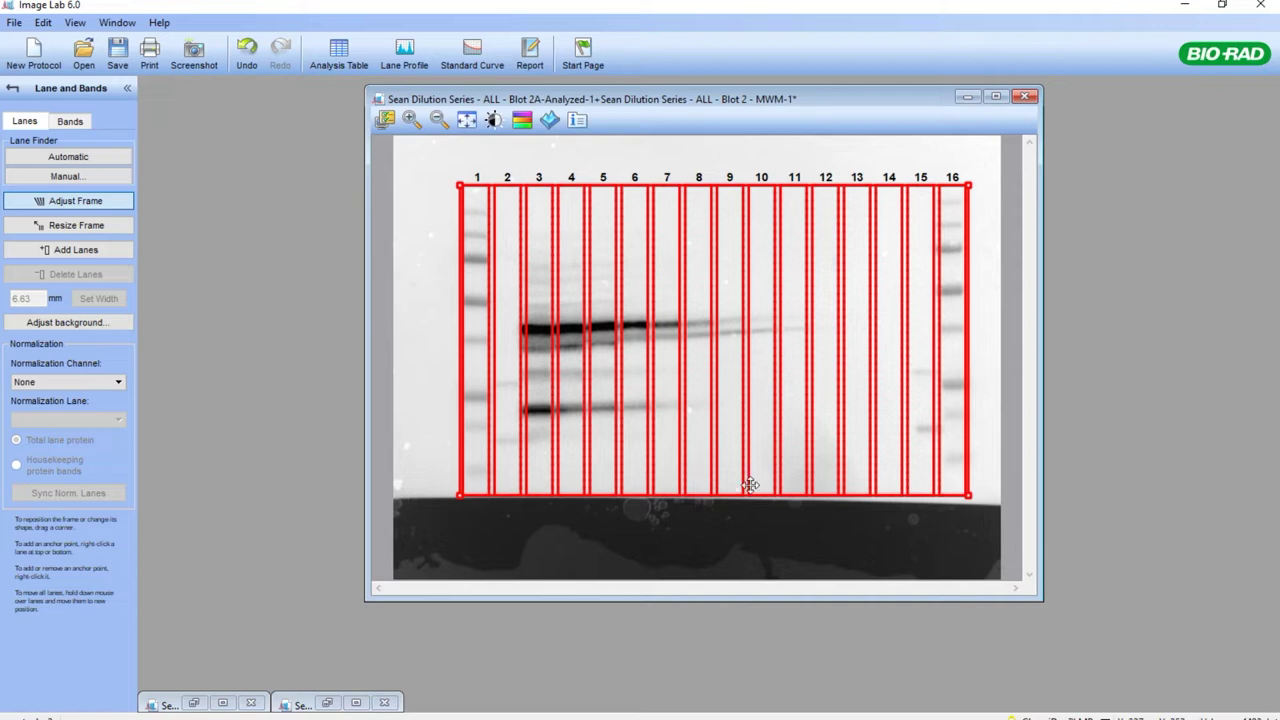
drag(969, 493, 973, 494)
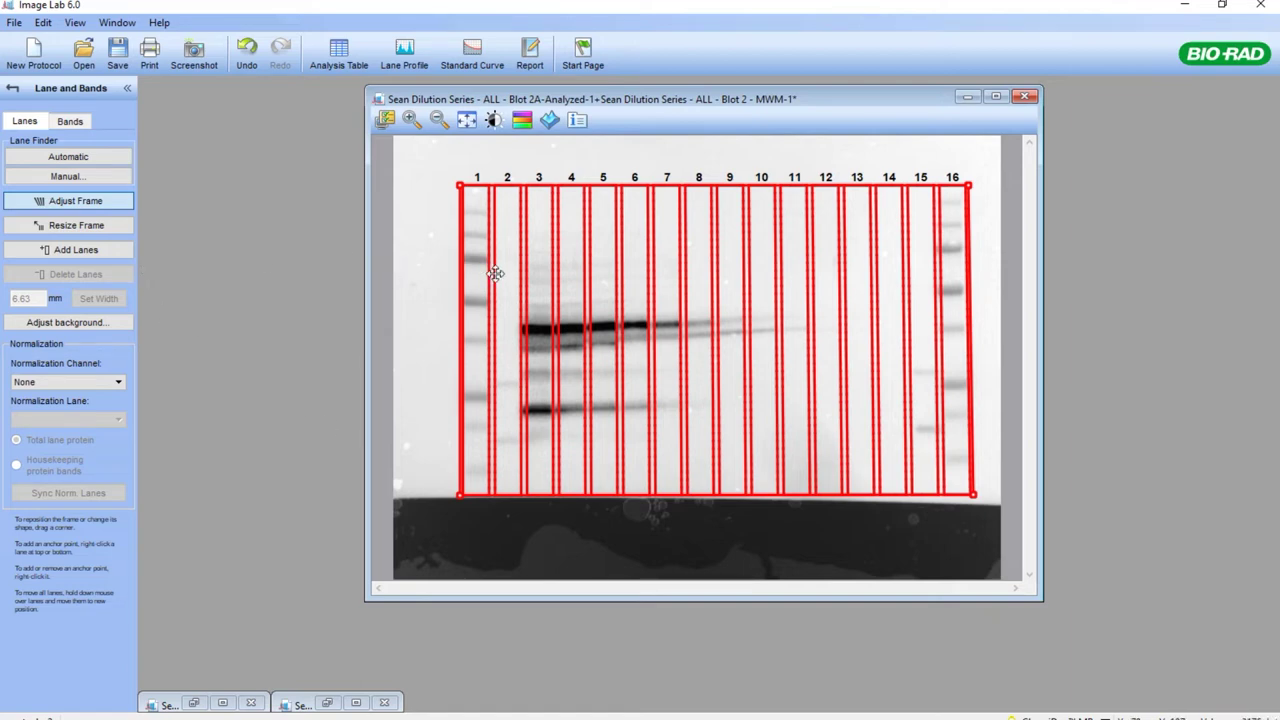
Step: Widen all 16 lanes together until neighbouring lane borders meet
click(72, 122)
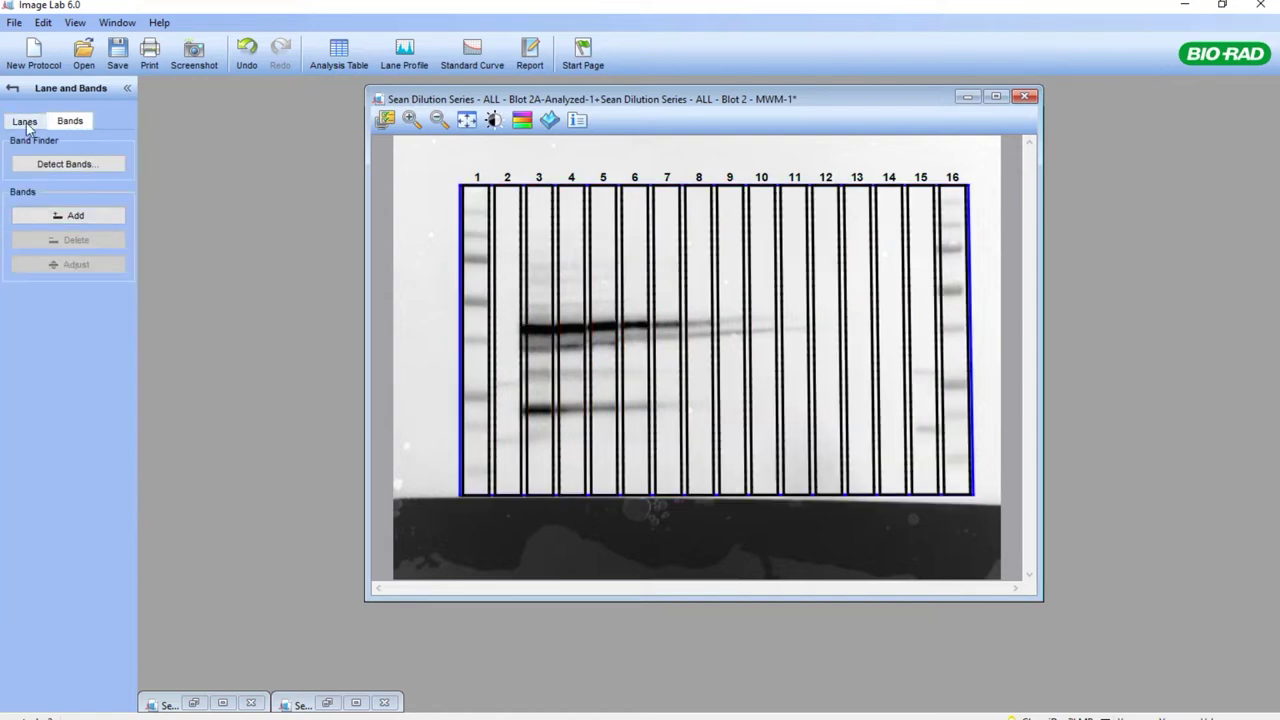
click(25, 122)
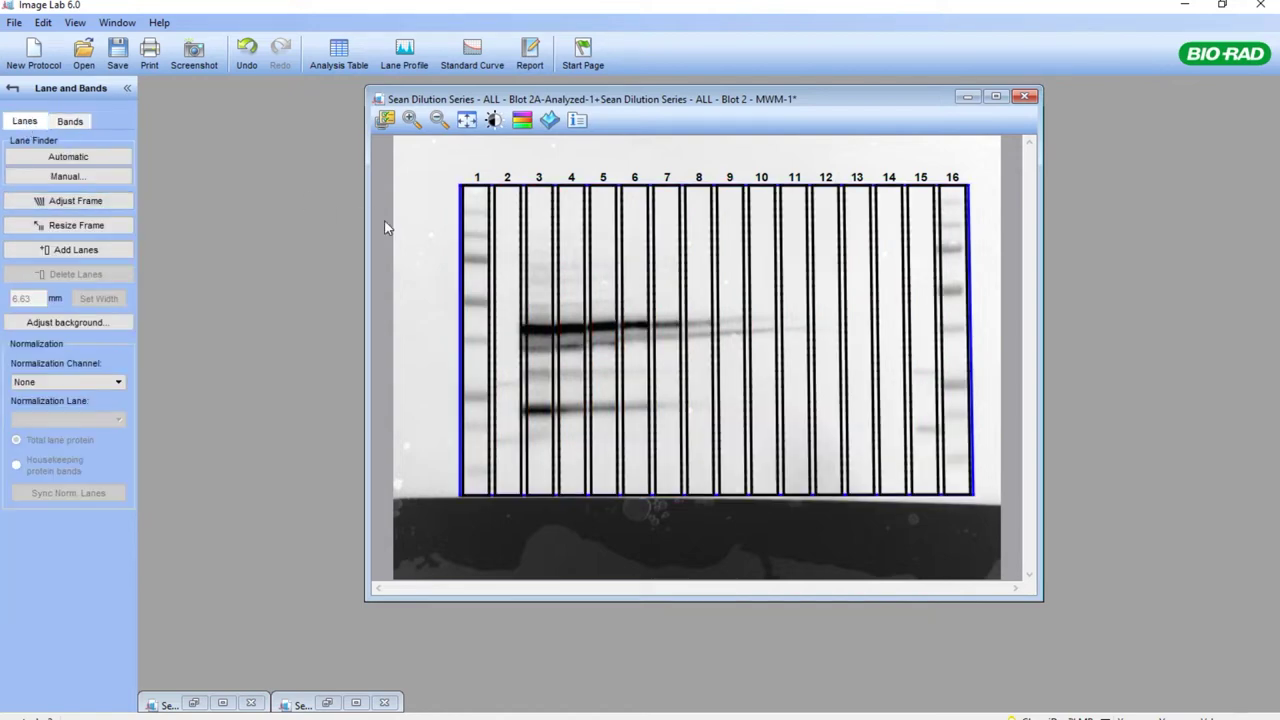
click(478, 267)
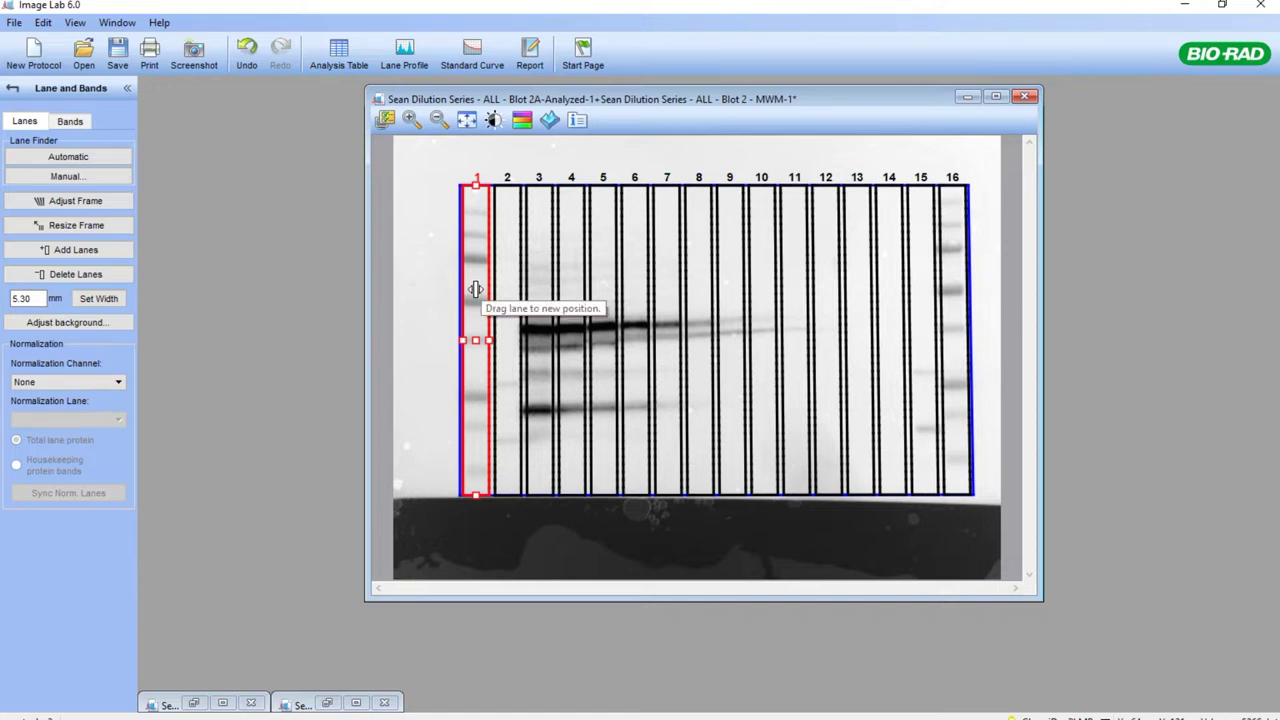
shift+click(957, 318)
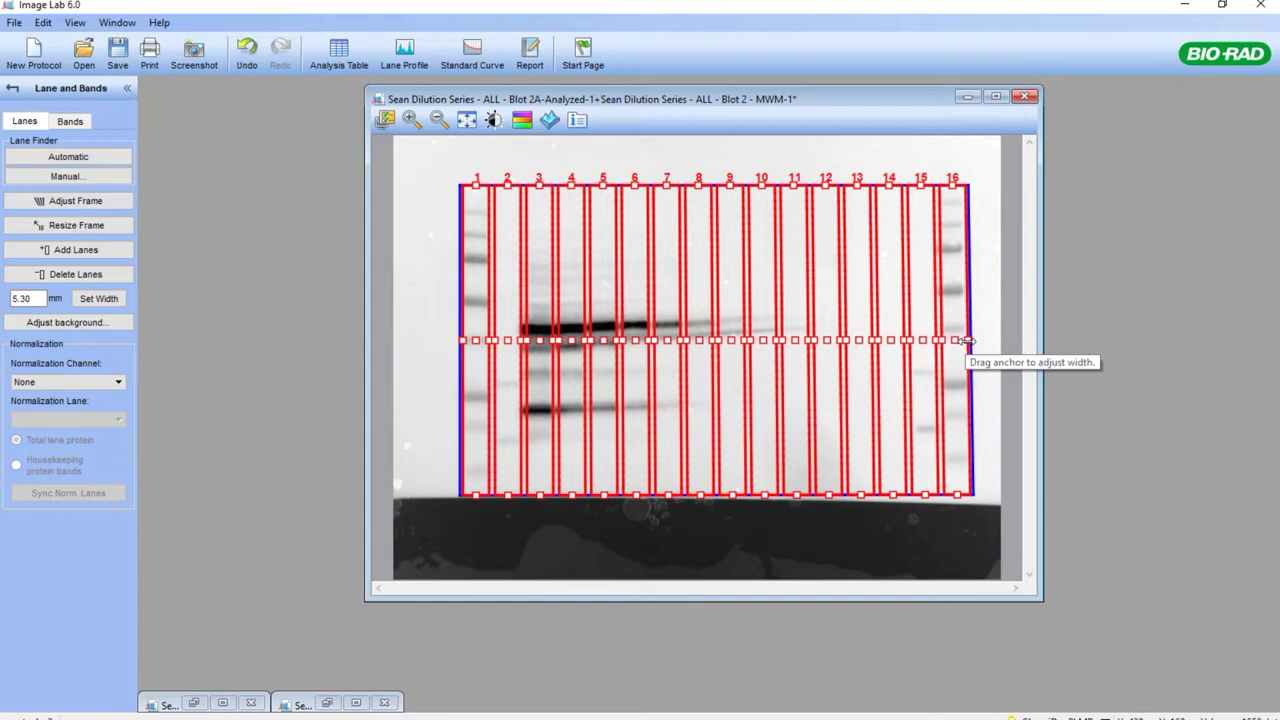
drag(960, 341, 974, 340)
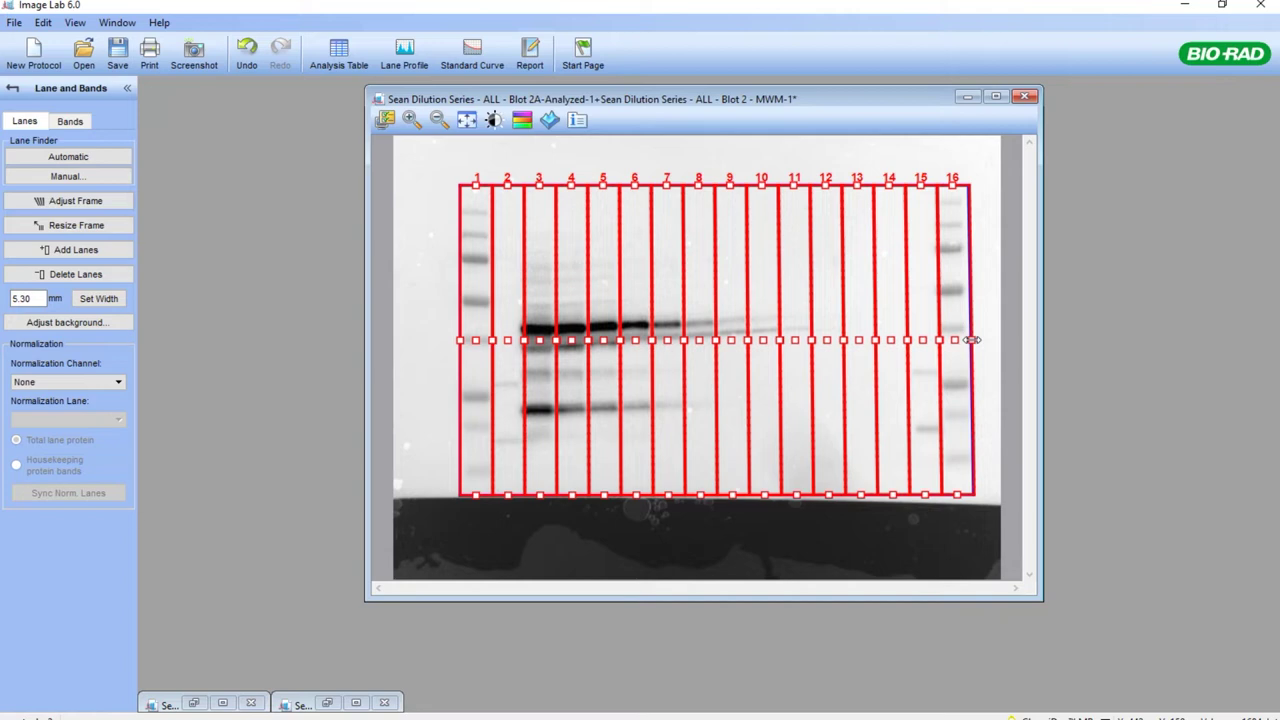
click(1008, 334)
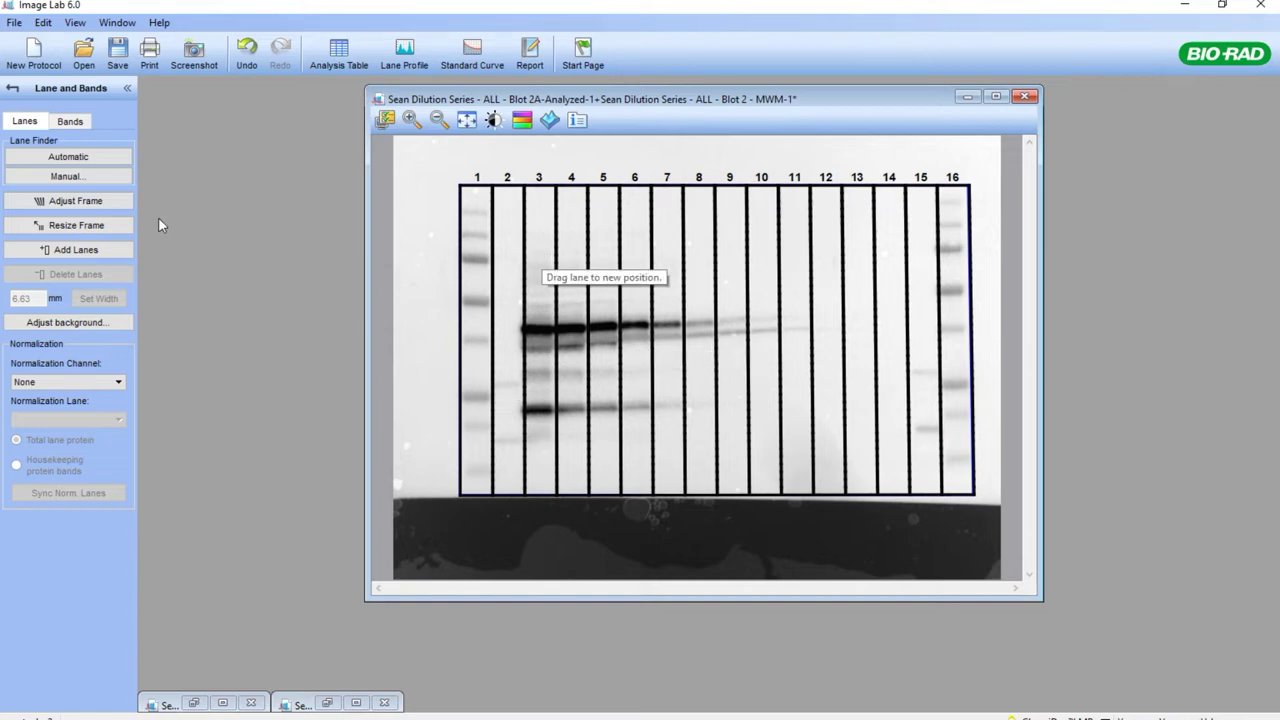
Step: Shift the lane frame slightly left and pull its lower-right corner outward to follow the slant of the right marker lane
click(100, 202)
drag(565, 237, 562, 237)
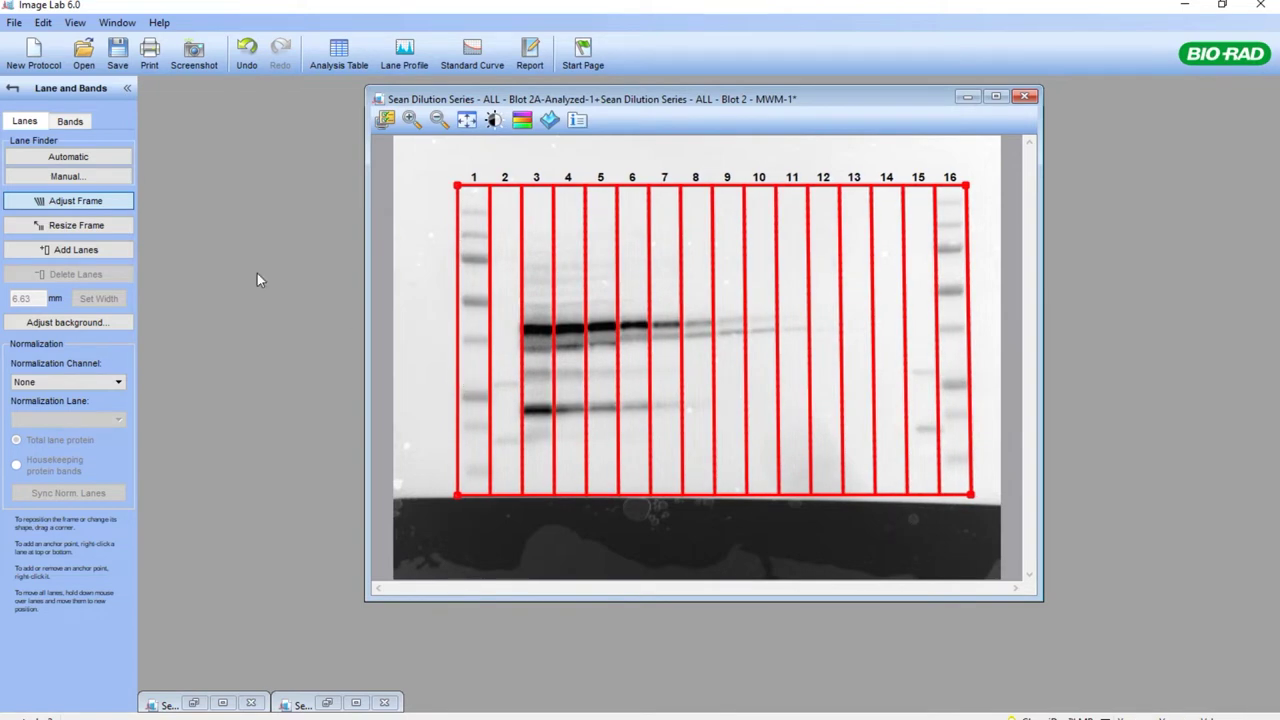
click(16, 197)
drag(969, 494, 974, 493)
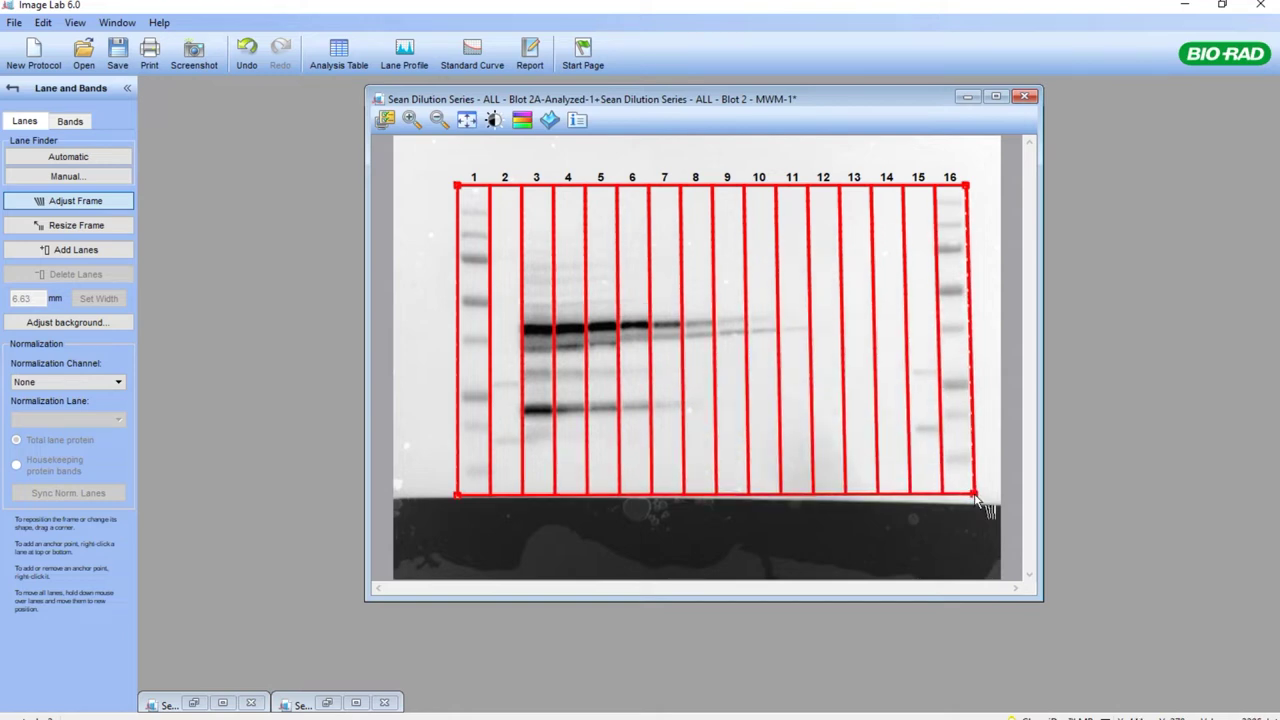
click(1020, 395)
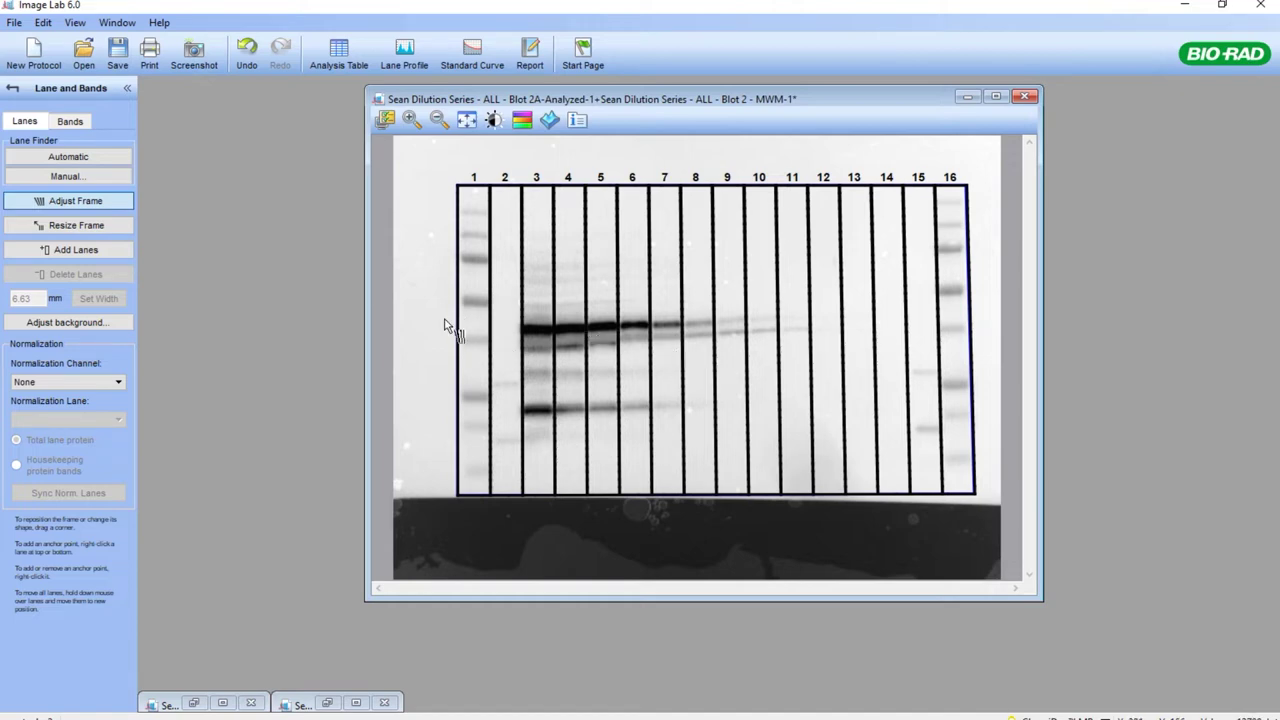
Step: Add eight bands to lane 1, one on each marker band of the left ladder
click(70, 122)
click(76, 216)
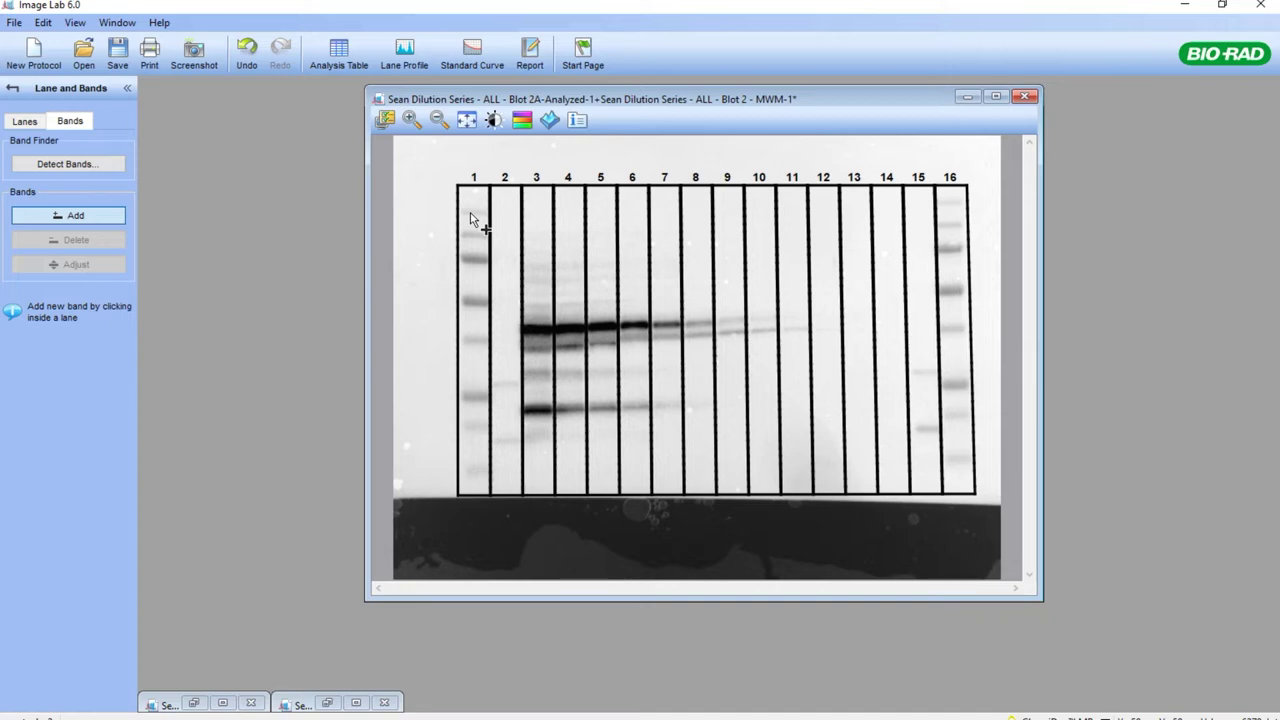
click(471, 213)
click(474, 235)
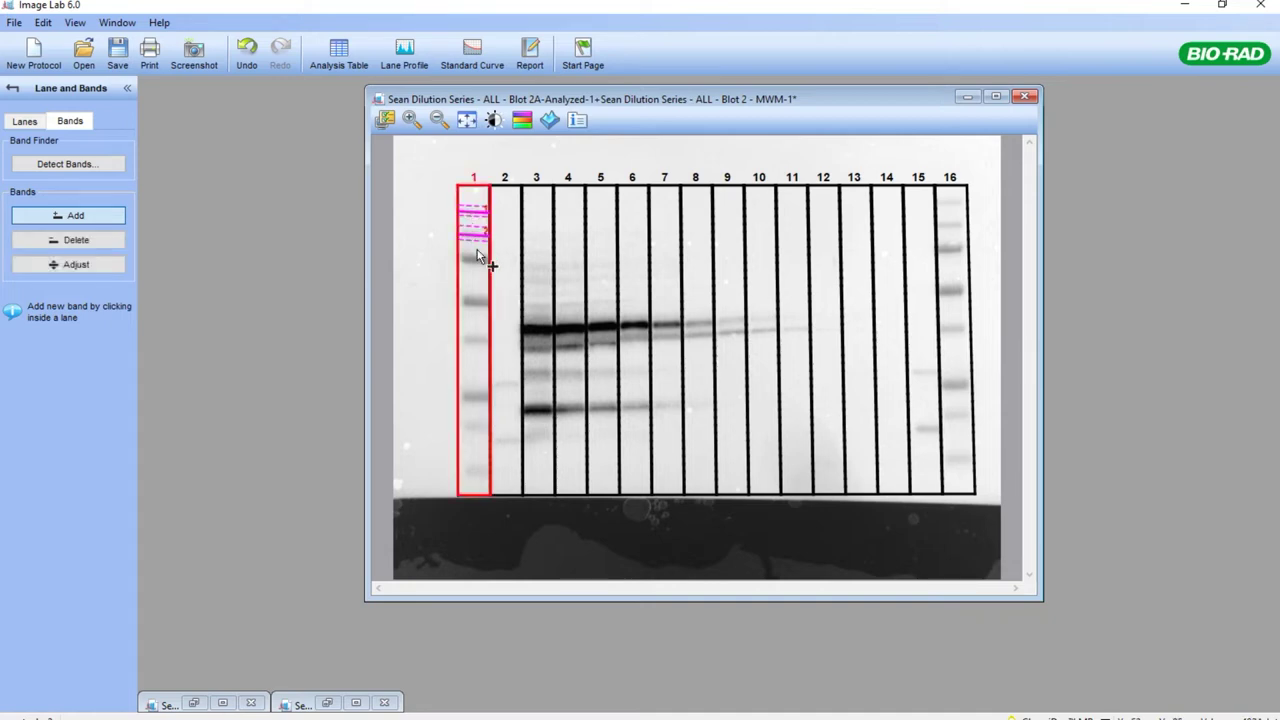
click(476, 258)
click(476, 304)
click(478, 342)
click(475, 398)
click(478, 425)
click(475, 470)
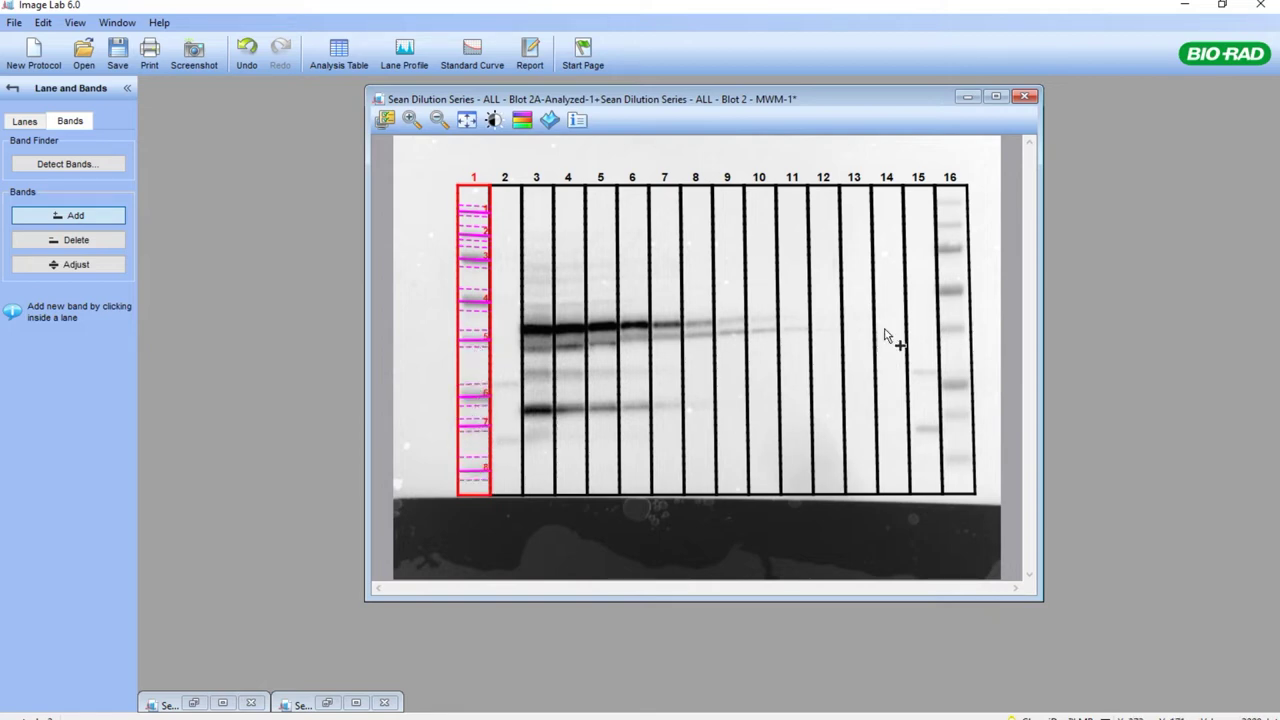
Step: Add eight bands to lane 16, one on each marker band of the right ladder
click(952, 204)
click(952, 226)
click(952, 289)
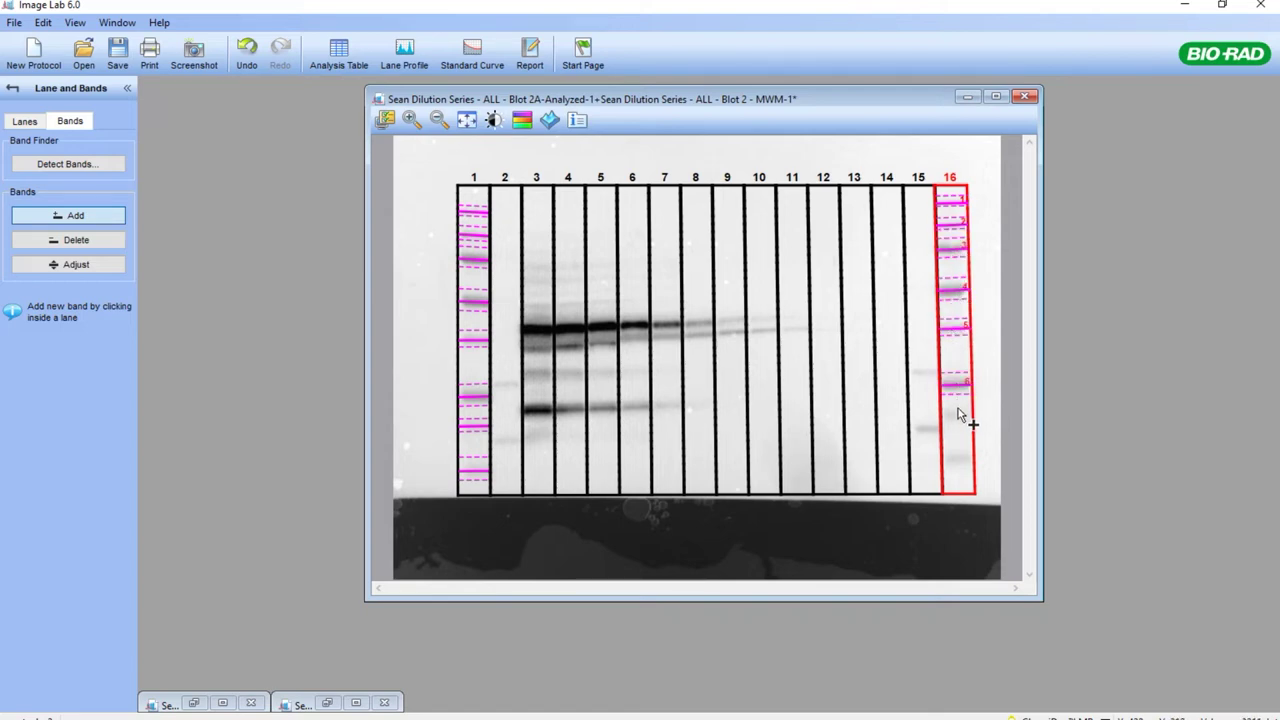
click(957, 459)
Step: Add one band to each of lanes 3 to 11 along the row of the strongest sample band
click(544, 331)
click(570, 331)
click(599, 331)
click(640, 330)
click(668, 330)
click(704, 330)
click(736, 329)
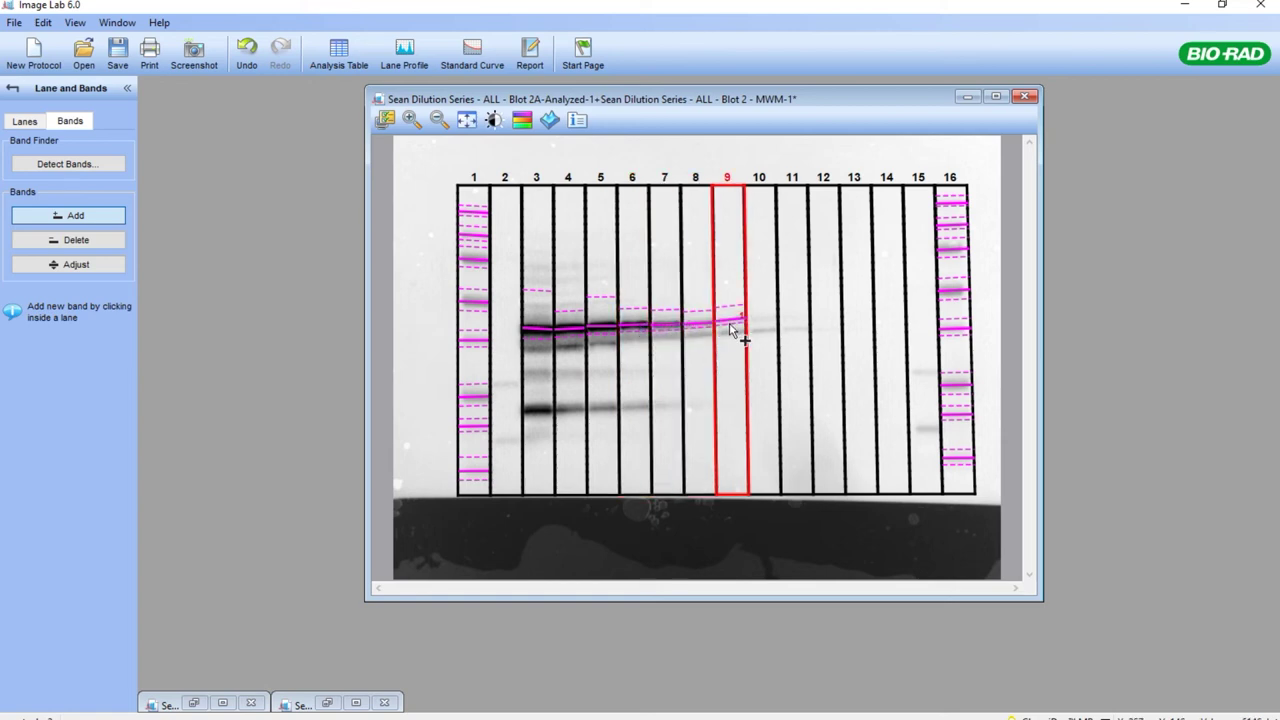
click(768, 327)
click(792, 321)
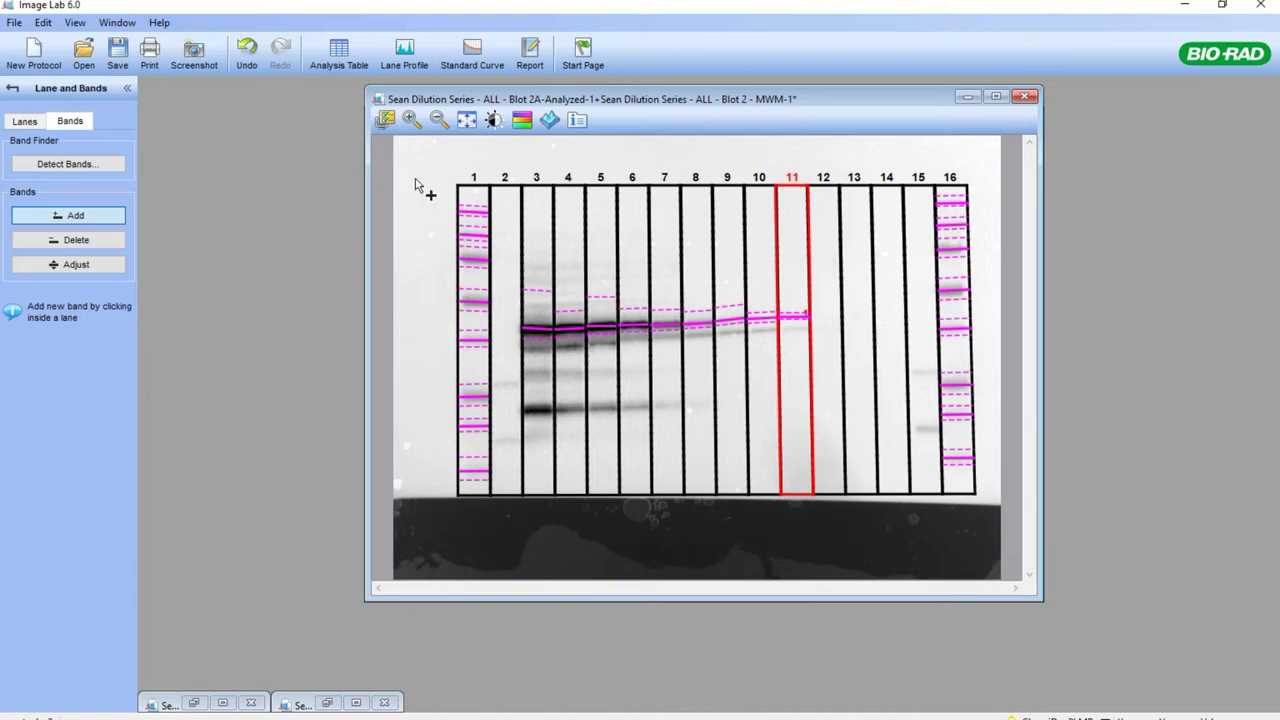
Step: Open the lane profile for lane 11 beside the moved and narrowed blot window, and return to the lane editing tools
drag(705, 100, 483, 128)
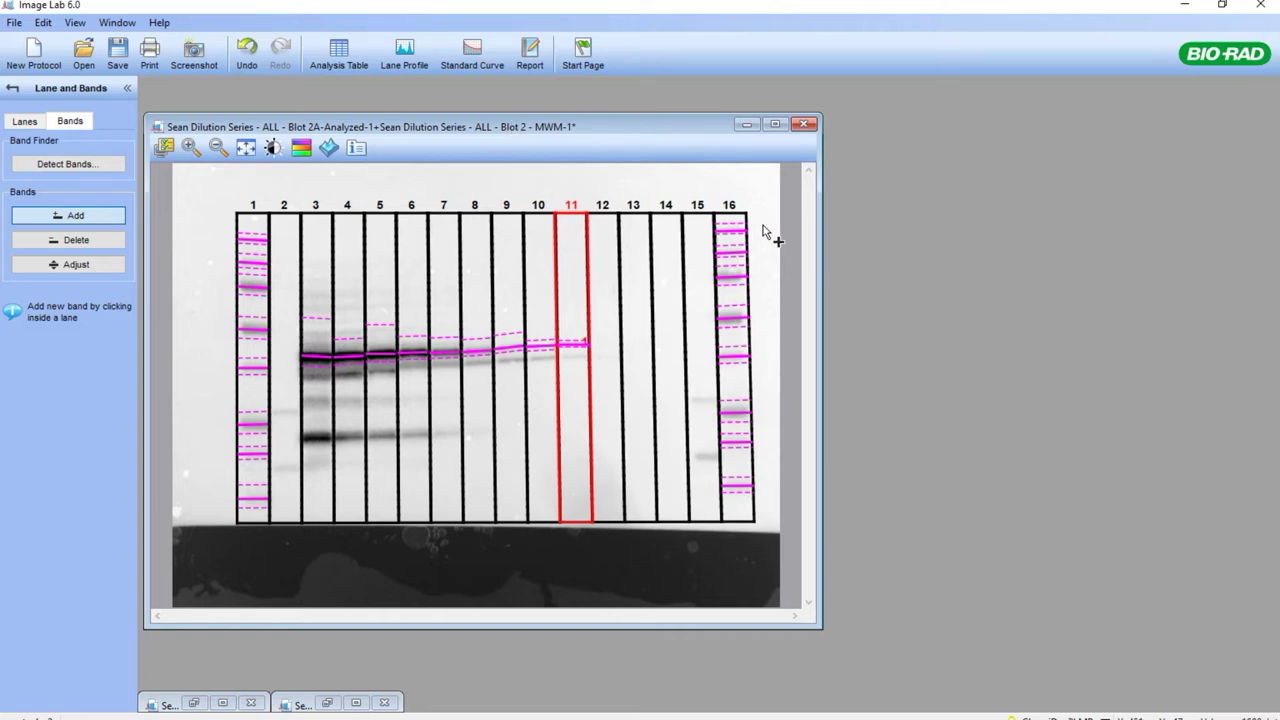
drag(821, 251, 766, 256)
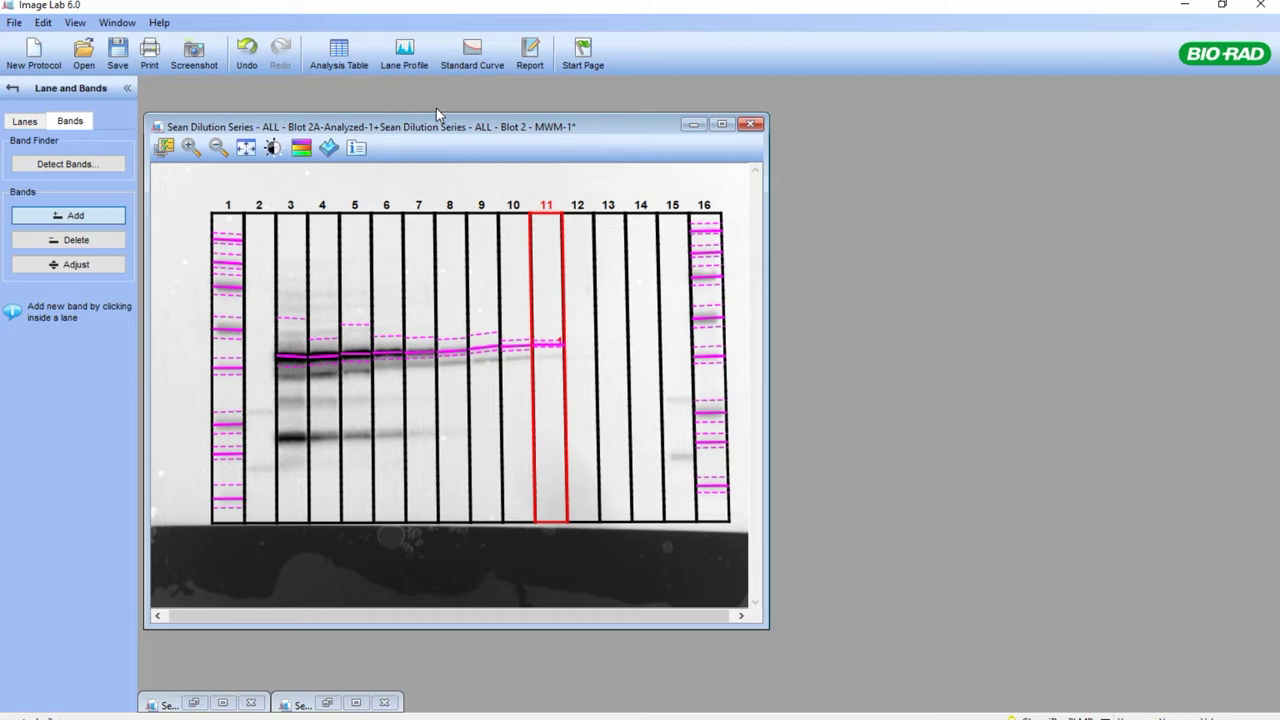
click(404, 52)
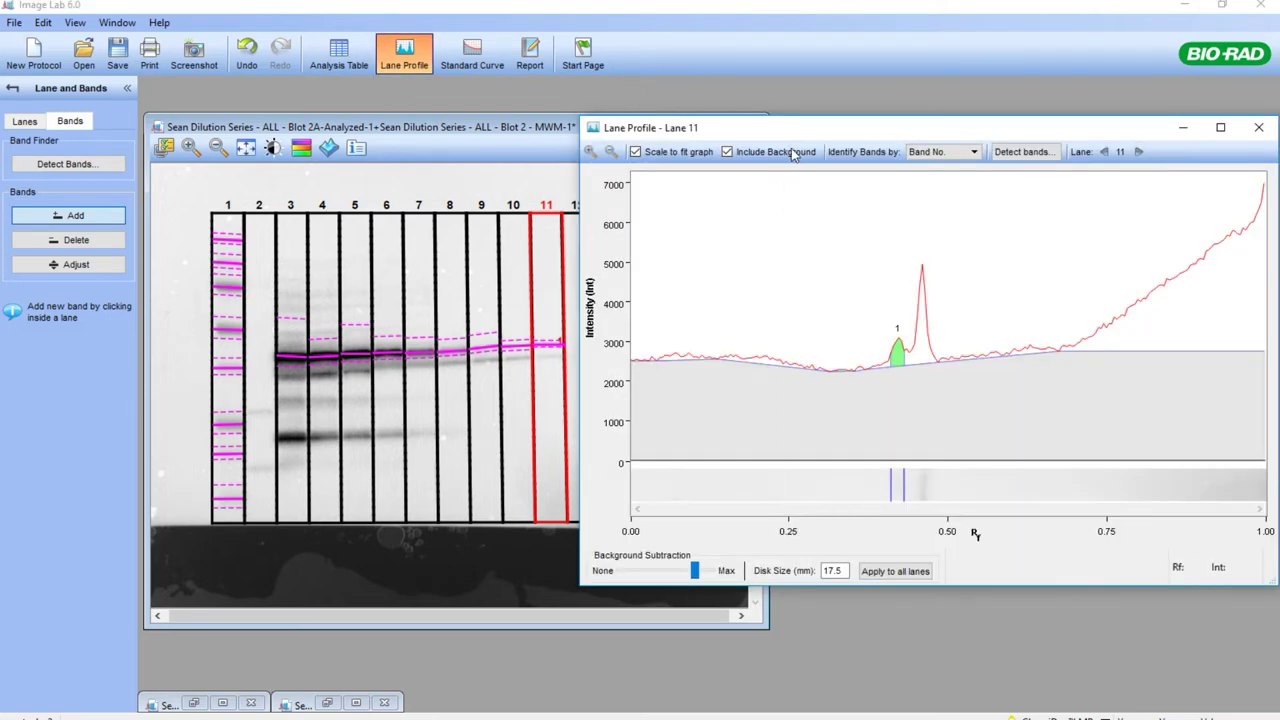
drag(800, 134, 787, 133)
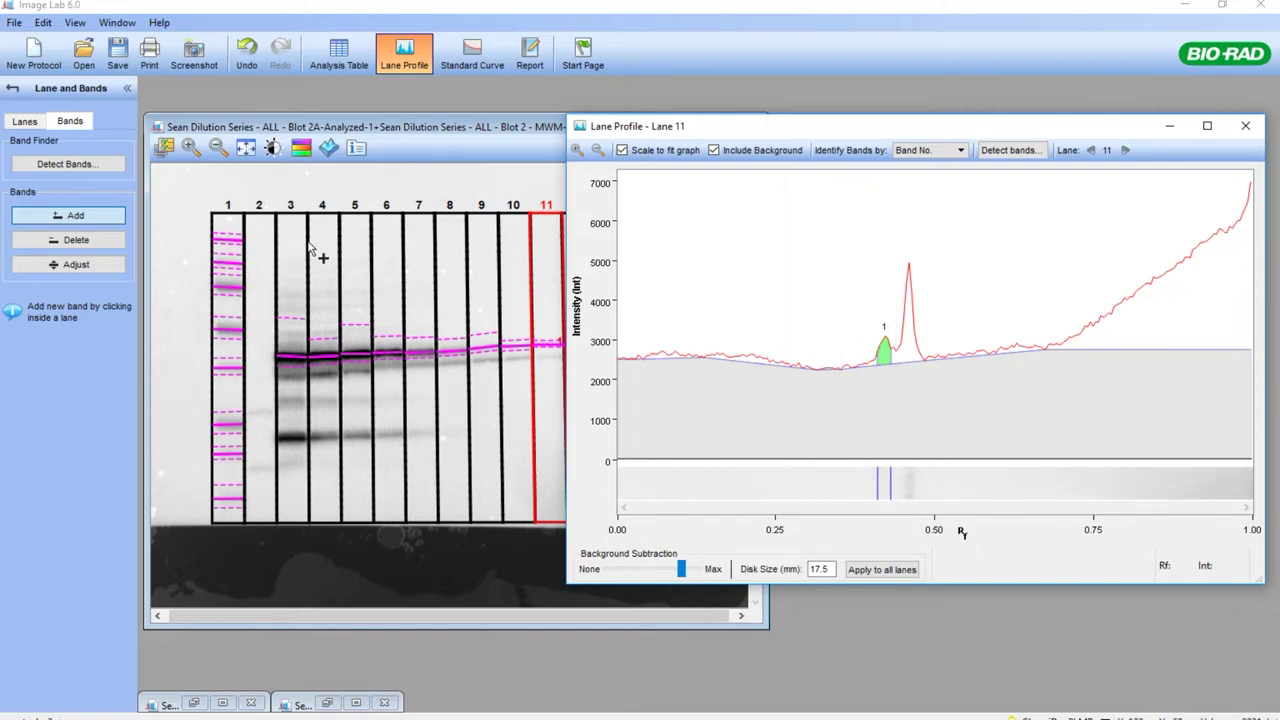
click(28, 122)
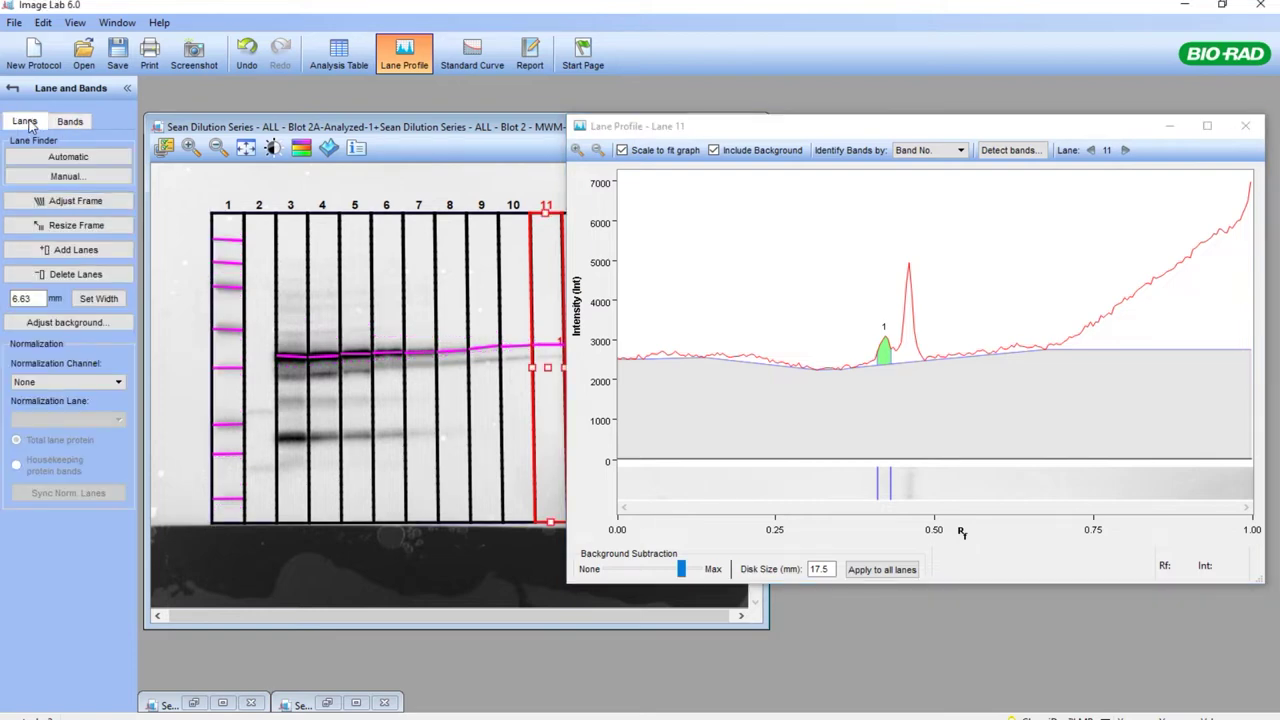
Step: Display the lane profile for lane 1 and adjust the trailing boundary of band 1 to the foot of its peak
click(230, 262)
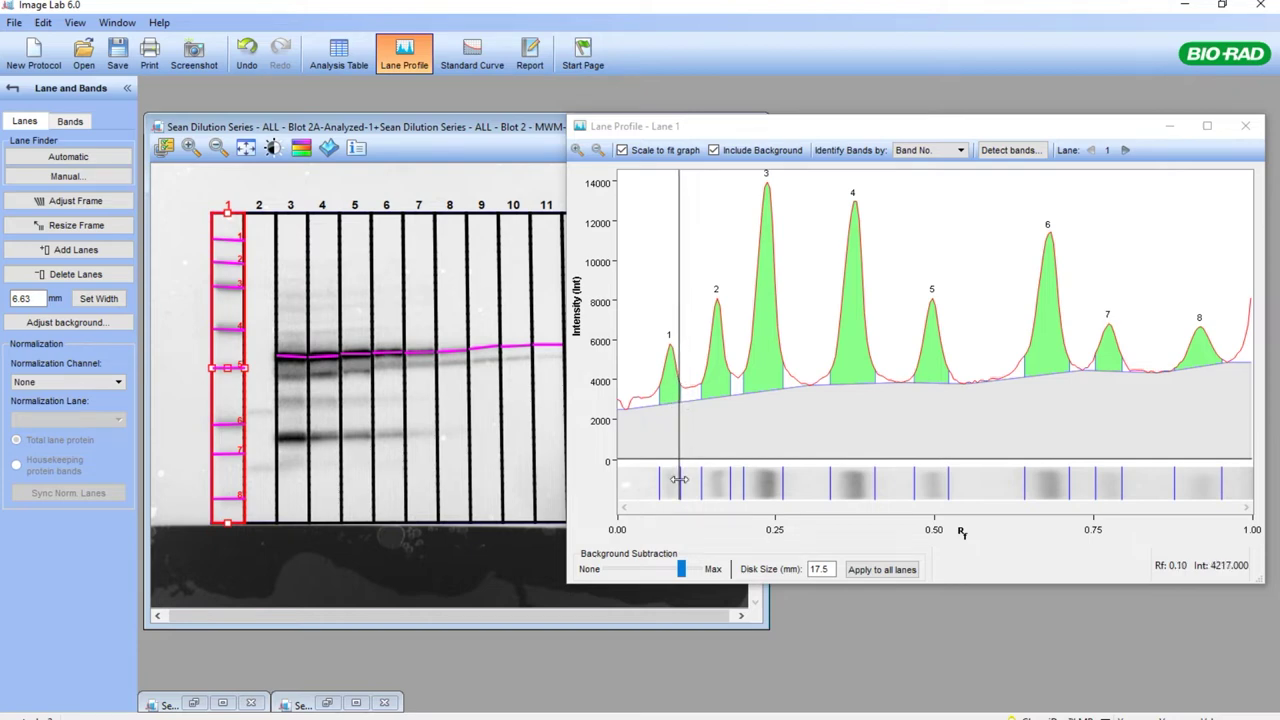
mouse_move(680, 480)
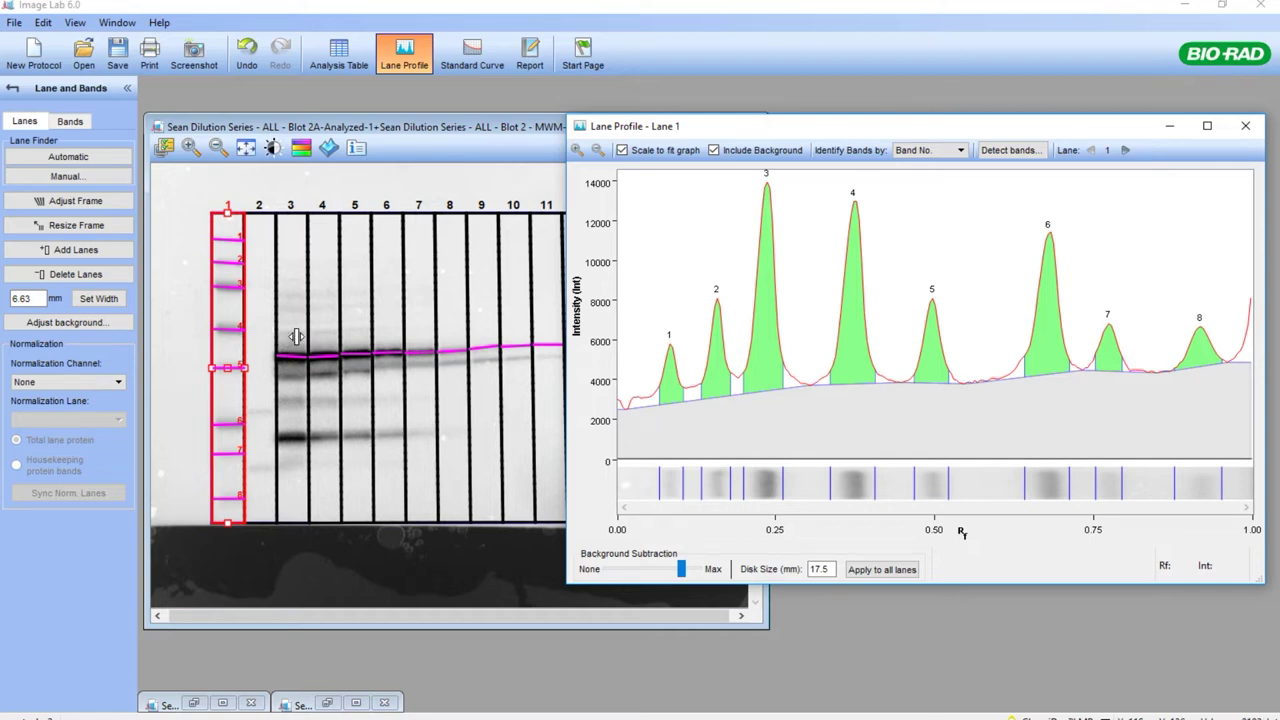
Step: Inspect the blot's band peaks in the 3D view from several angles, and return to the flat image
click(329, 147)
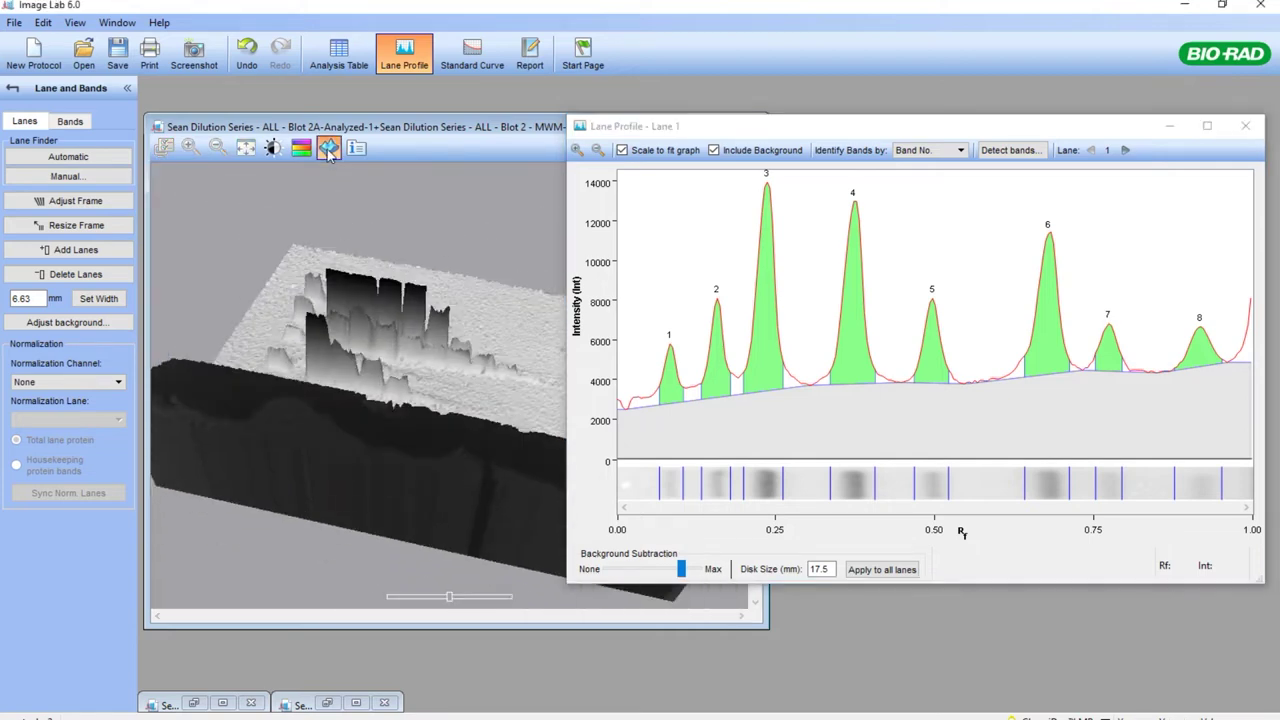
drag(275, 387, 434, 366)
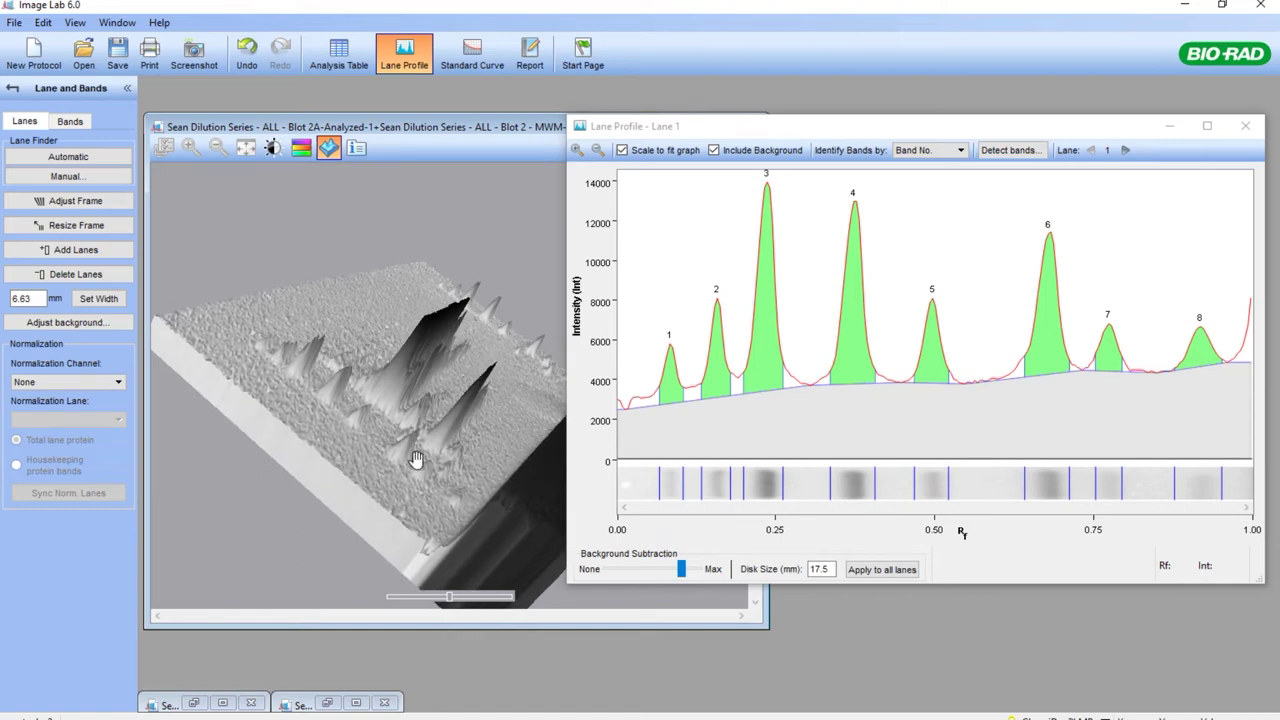
drag(470, 432, 339, 443)
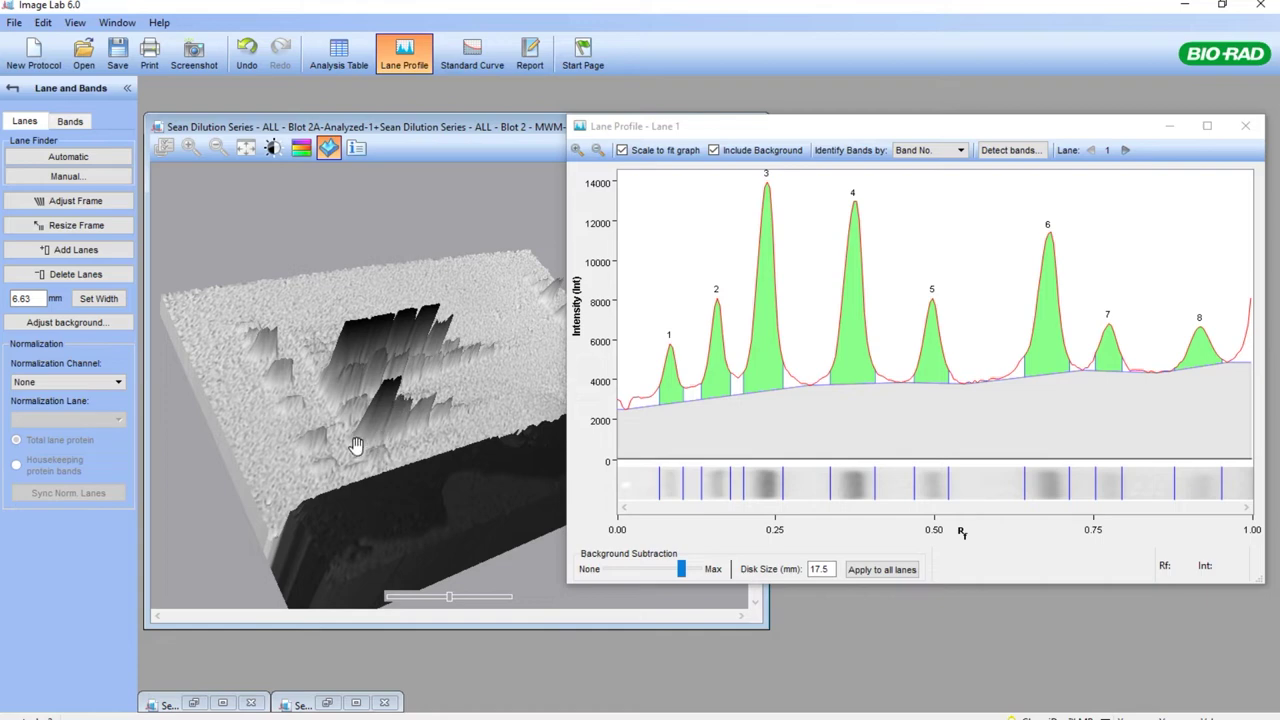
drag(328, 459, 458, 457)
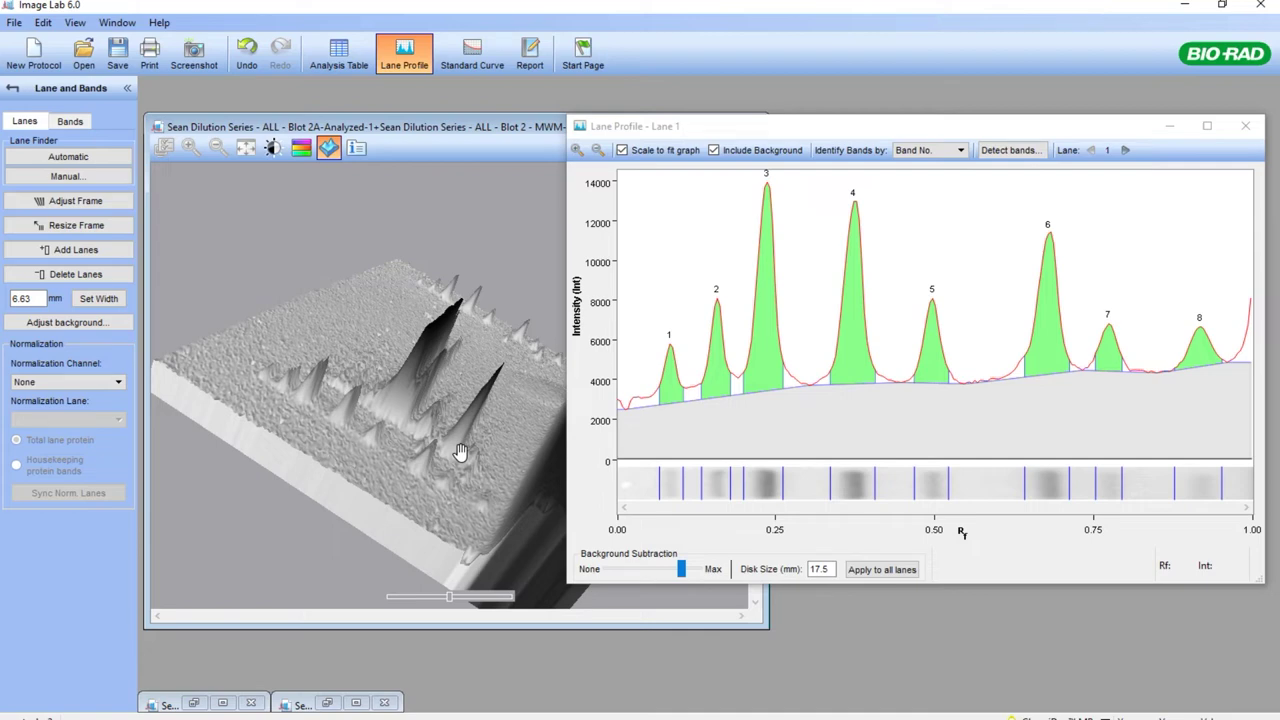
drag(486, 442, 362, 402)
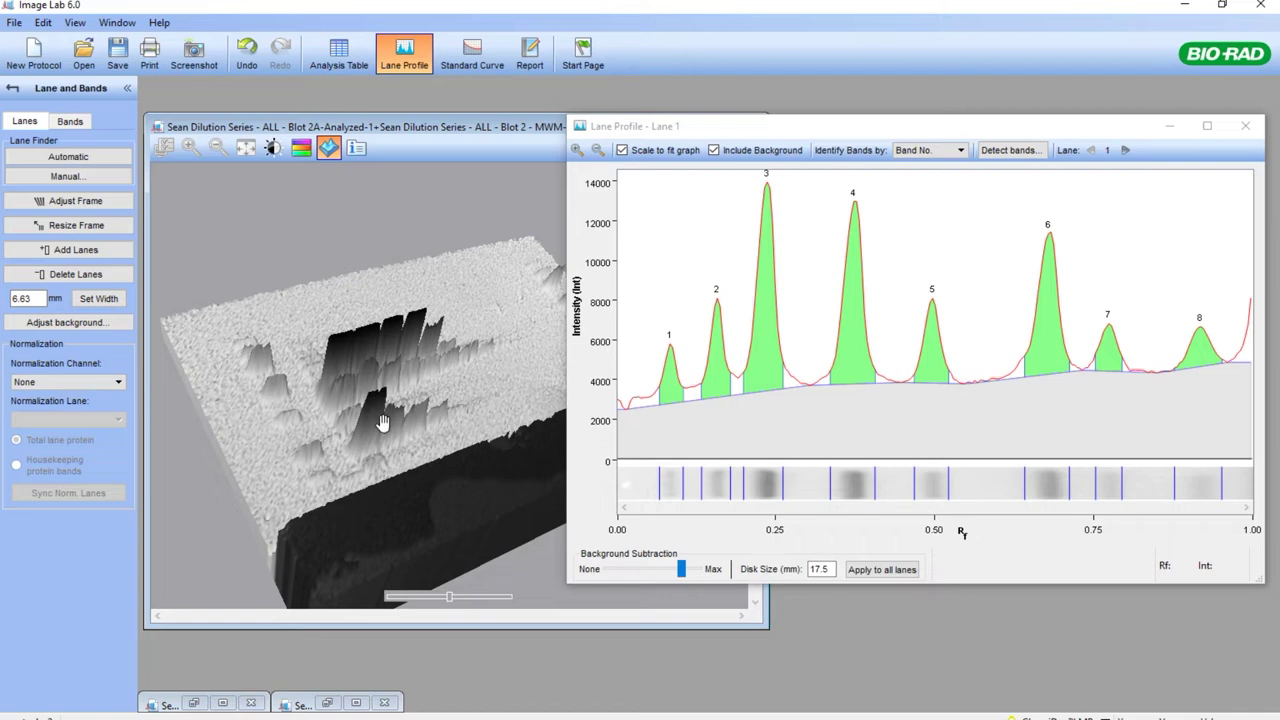
click(330, 150)
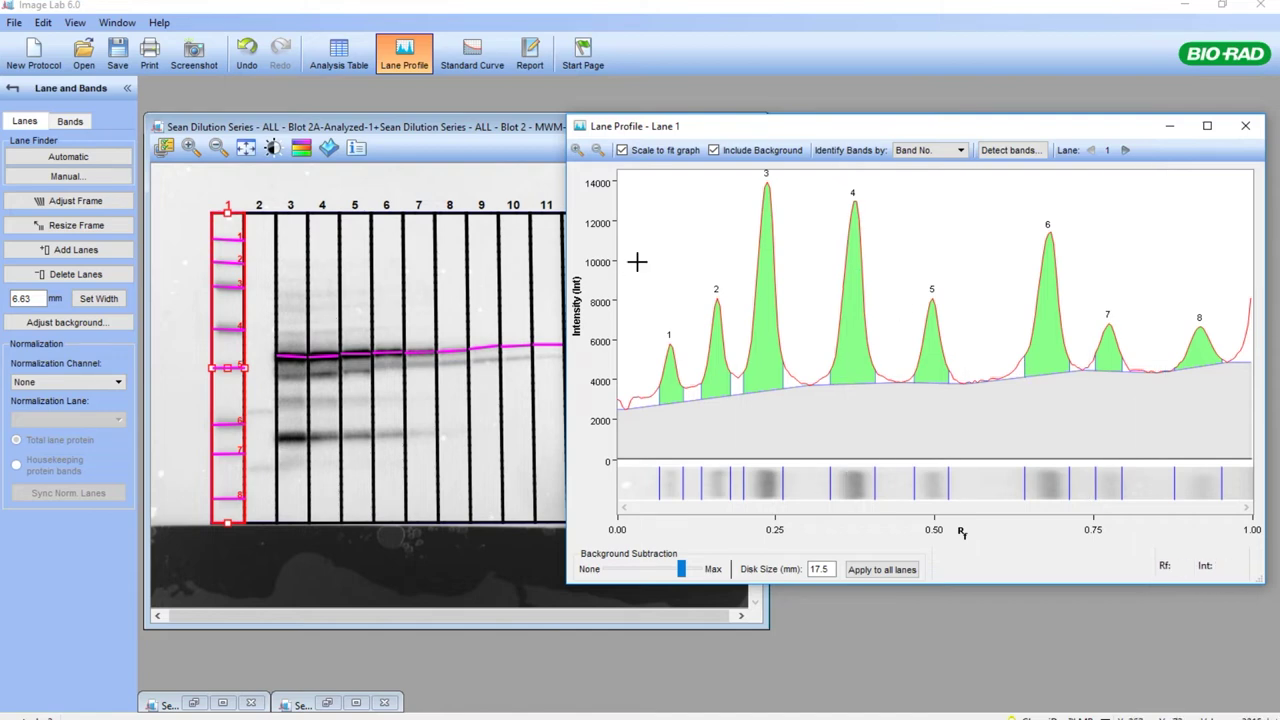
Step: Display the lane profile for lane 16 and extend the trailing boundary of band 8 slightly past Rf 0.90
drag(728, 128, 426, 386)
click(715, 315)
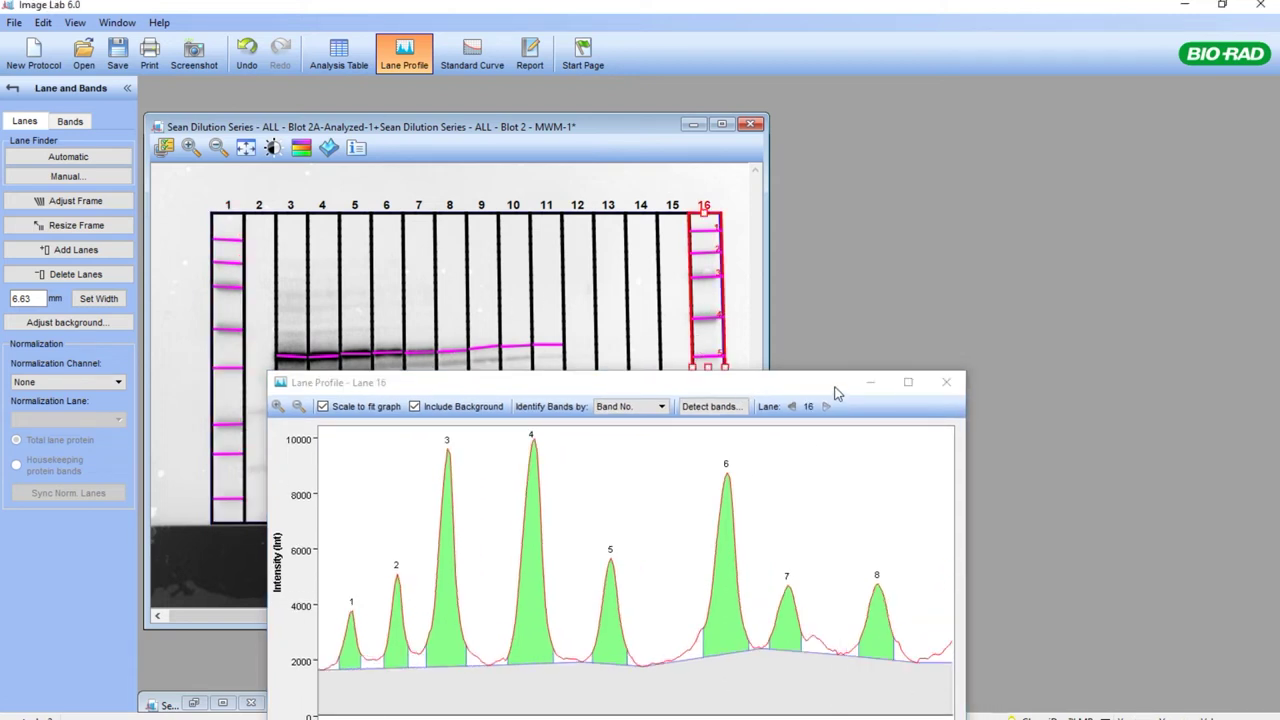
drag(837, 383, 843, 266)
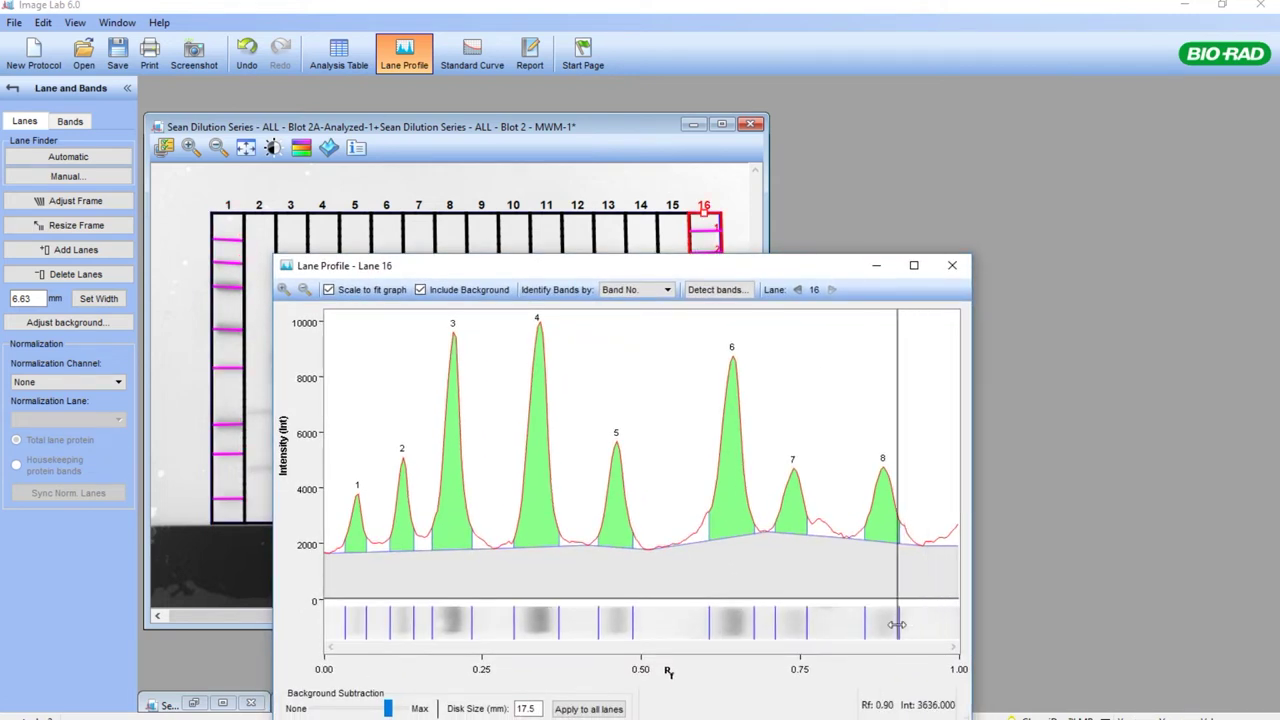
mouse_move(899, 624)
mouse_down()
mouse_move(868, 623)
mouse_move(904, 621)
mouse_up()
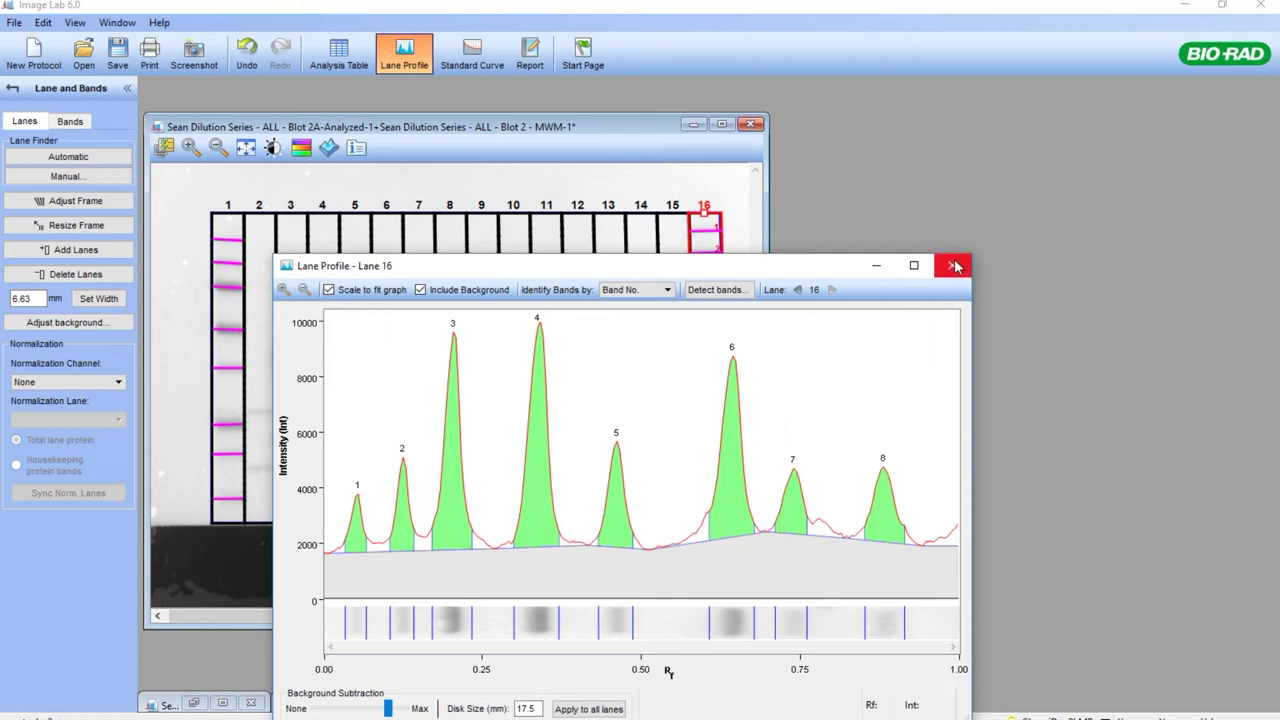
Step: In the lane 3 profile, narrow band 1 to its main peak, starting at about Rf 0.44 and trimming its trailing edge
drag(825, 266, 1022, 166)
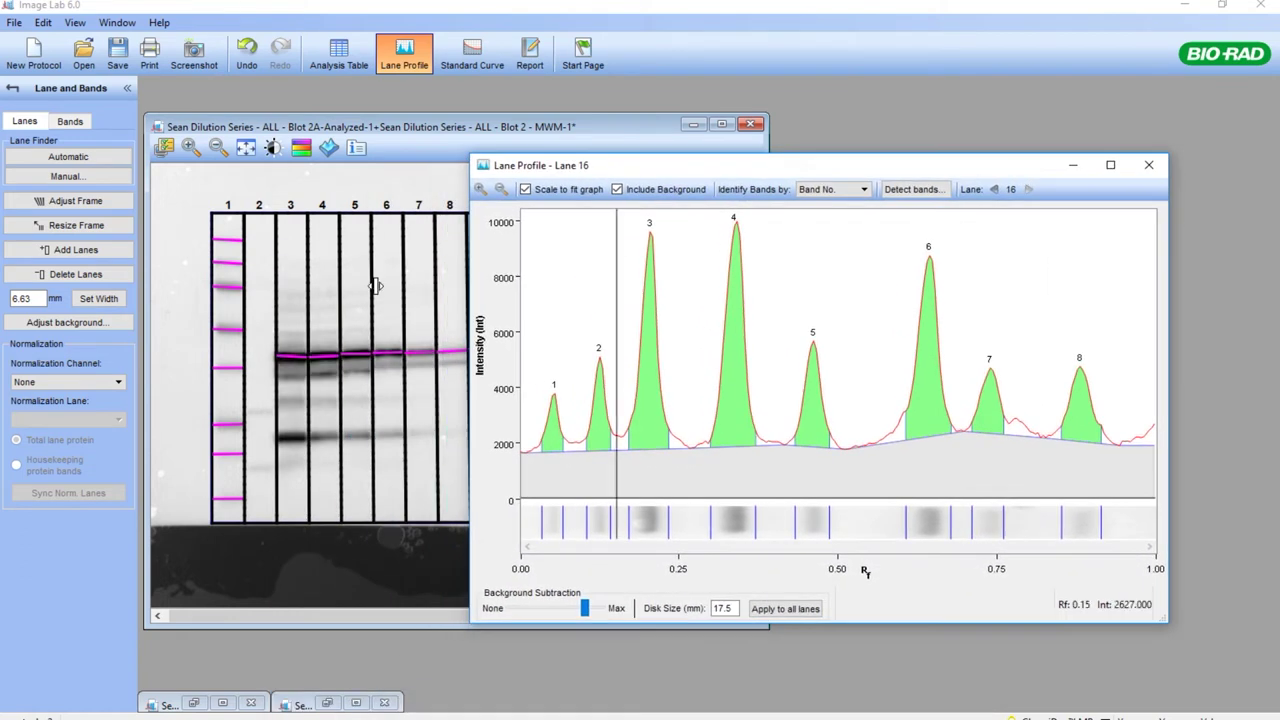
click(297, 333)
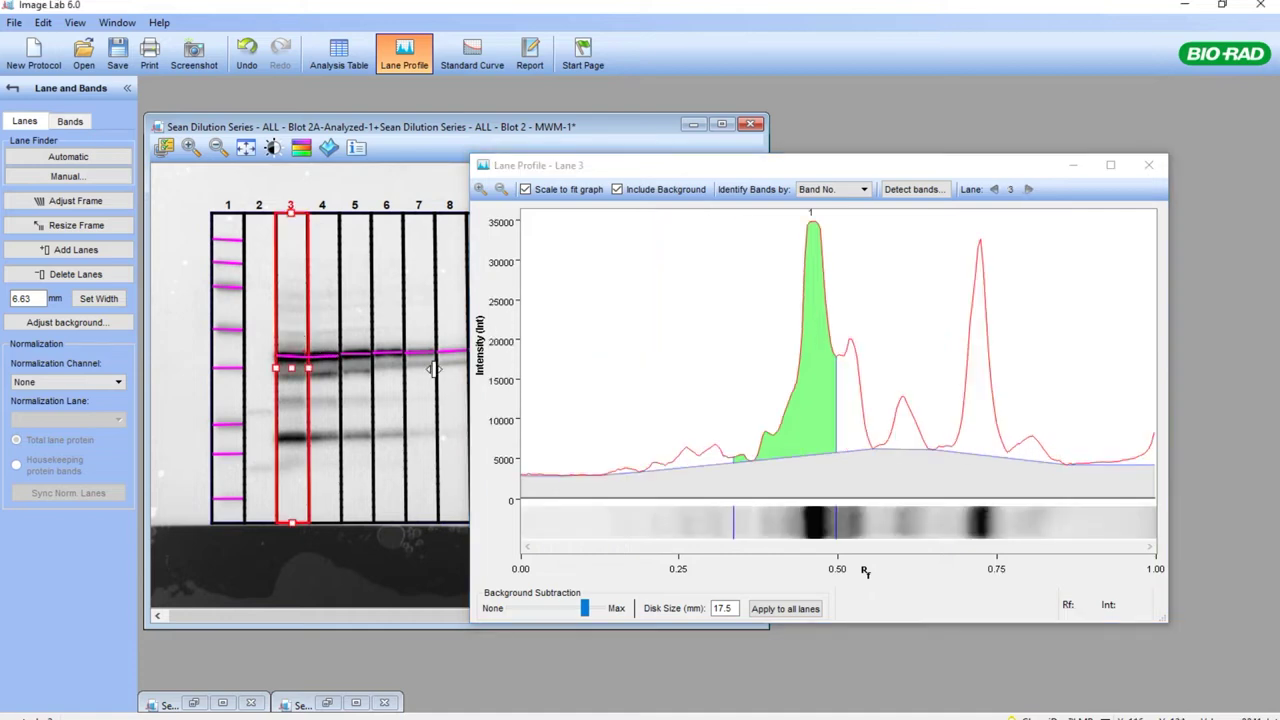
drag(755, 521, 797, 523)
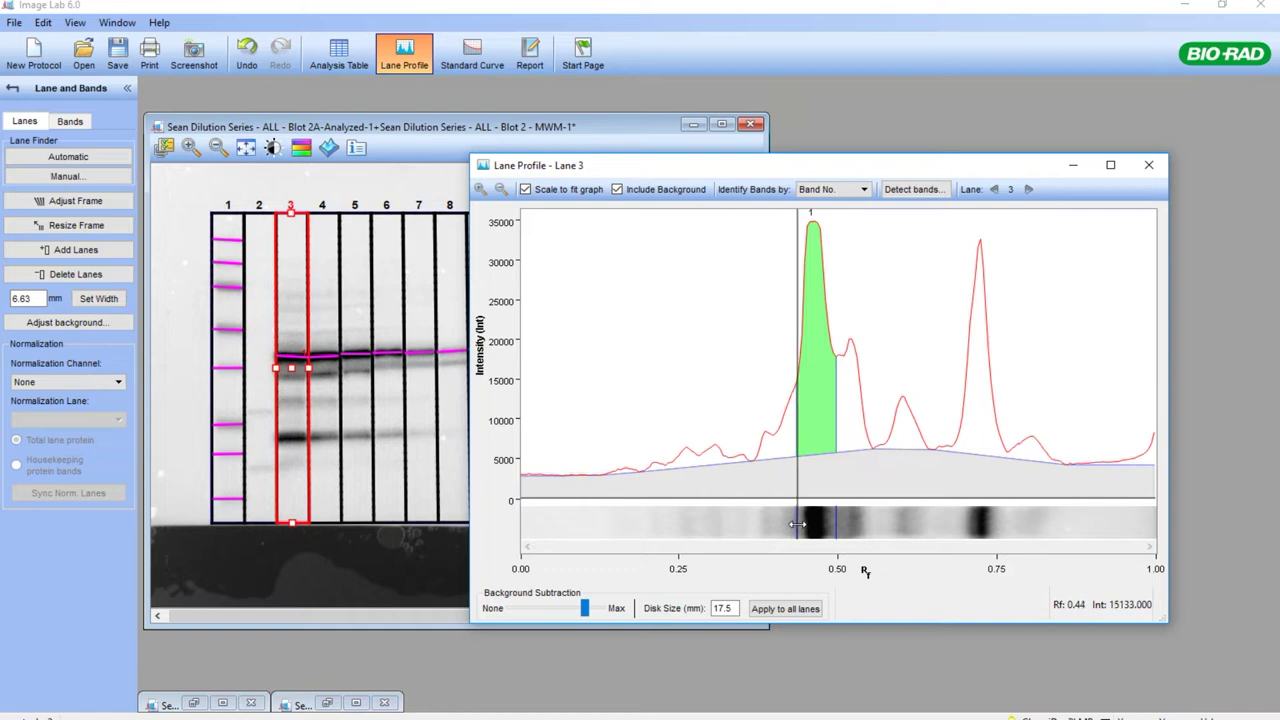
drag(837, 520, 833, 520)
Step: Tighten the leading boundary of band 1 around its peak in lanes 4, 5 and 6, at about Rf 0.42 to 0.43
click(318, 378)
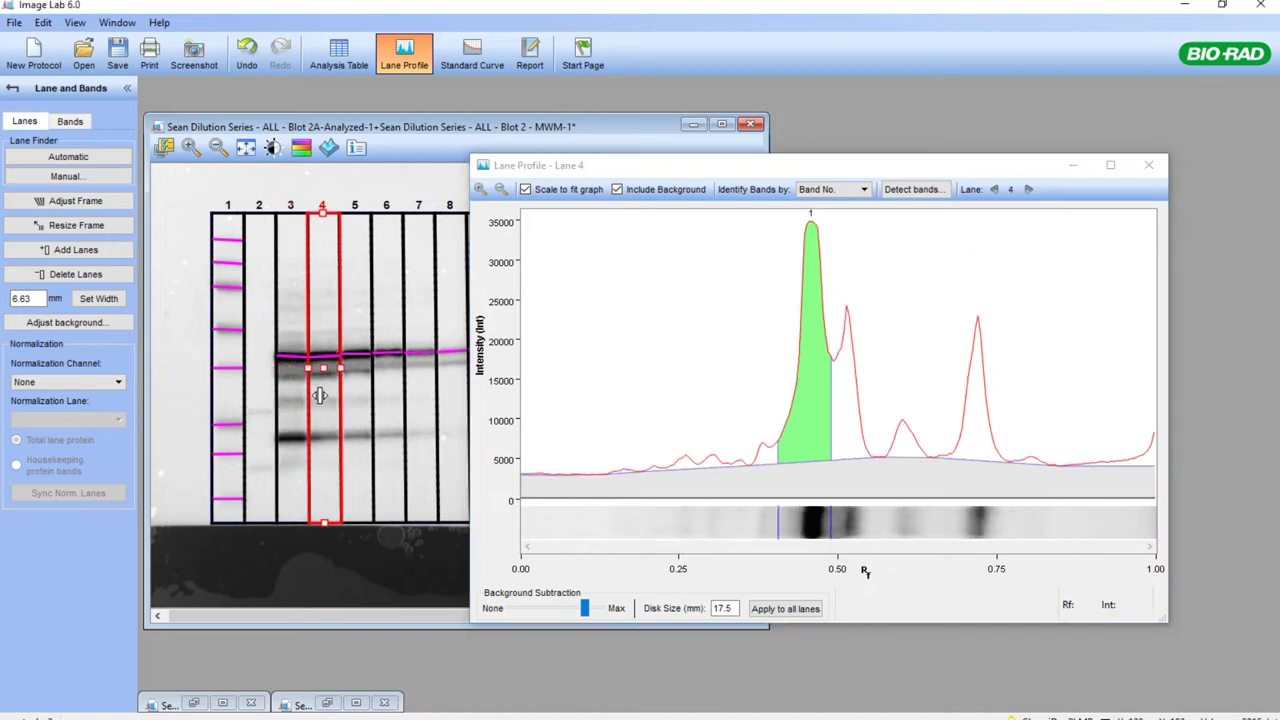
drag(780, 524, 794, 524)
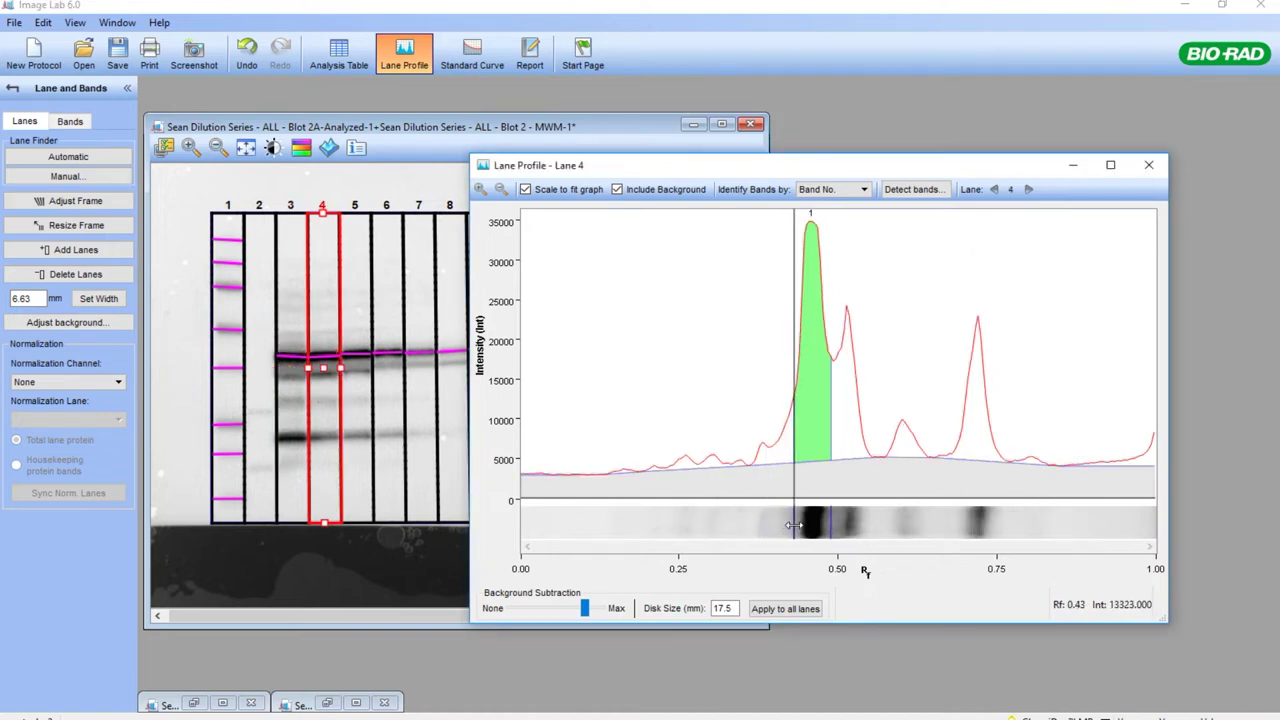
click(356, 386)
drag(747, 516, 789, 525)
click(388, 386)
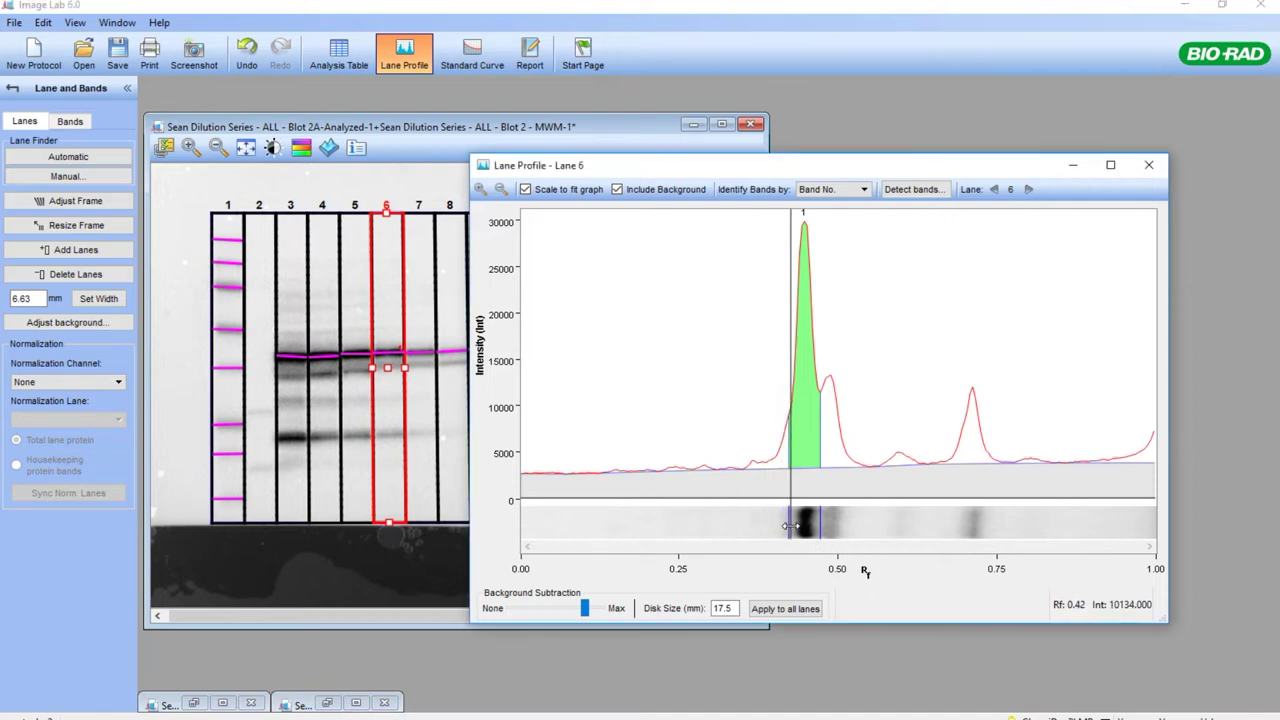
Step: Trim the leading shoulder from band 1 in the lane 7 and lane 8 profiles, starting lane 8's band at about Rf 0.42
click(424, 373)
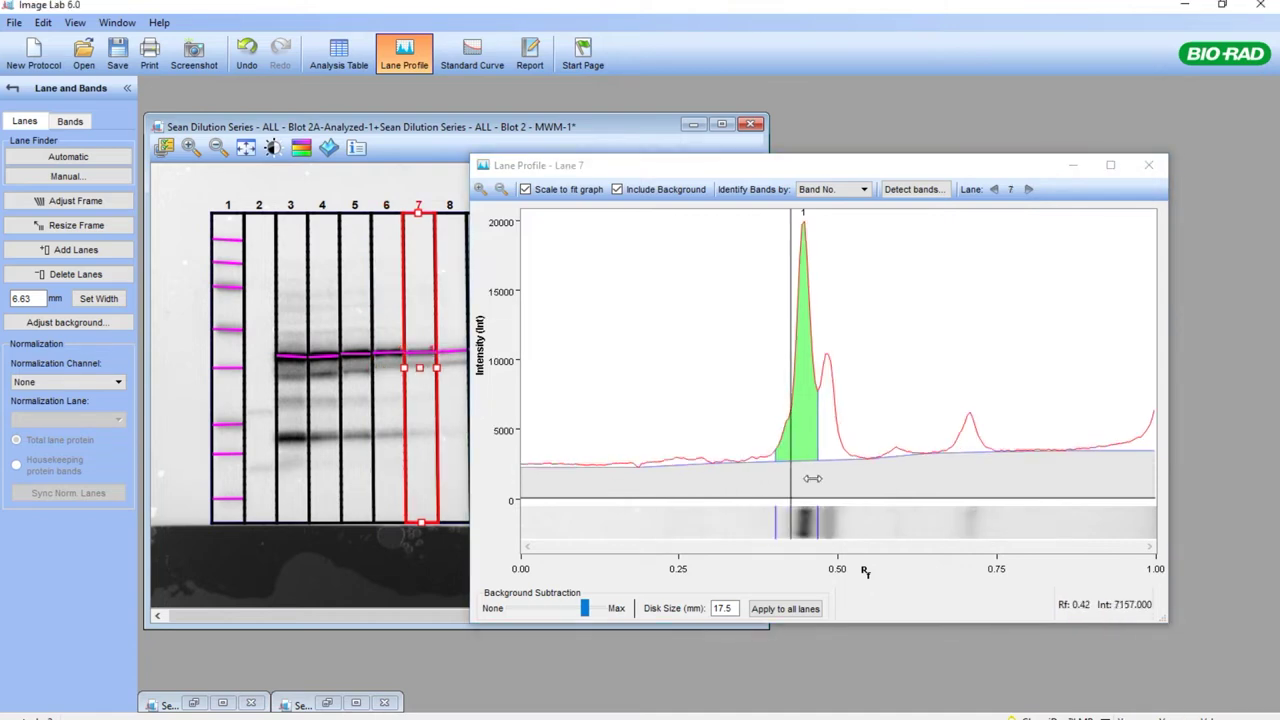
drag(776, 518, 798, 422)
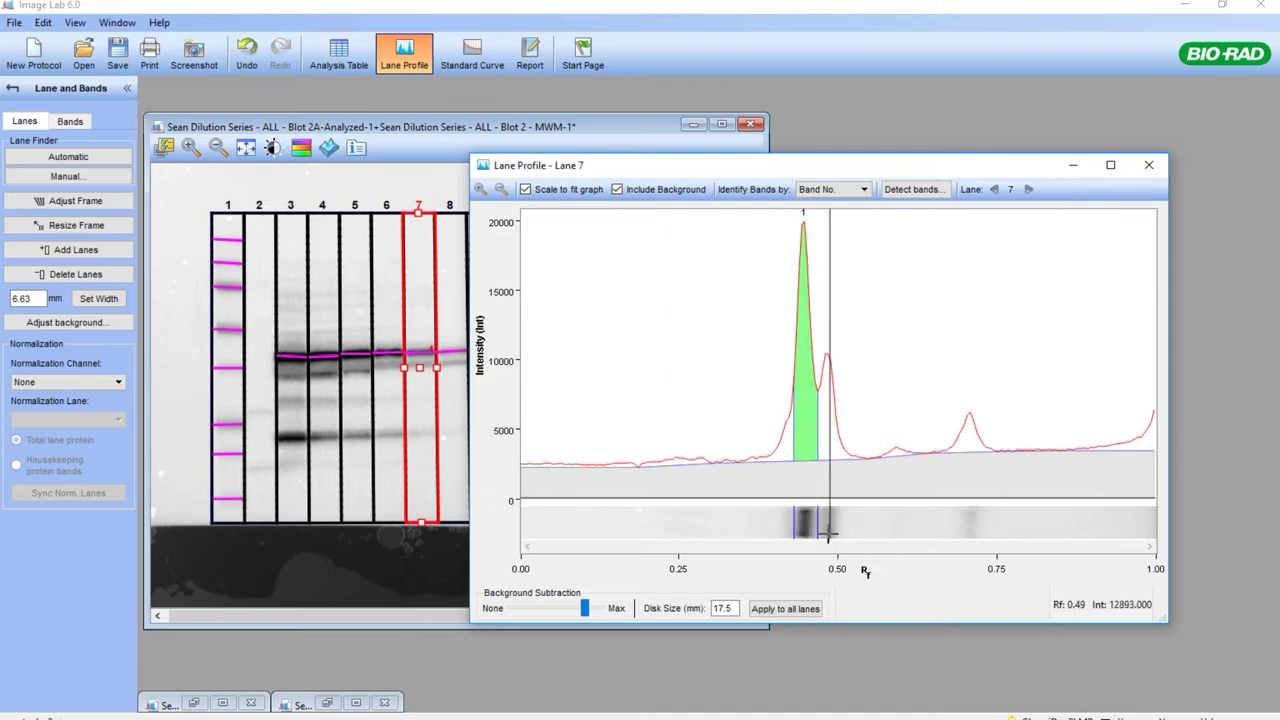
click(446, 381)
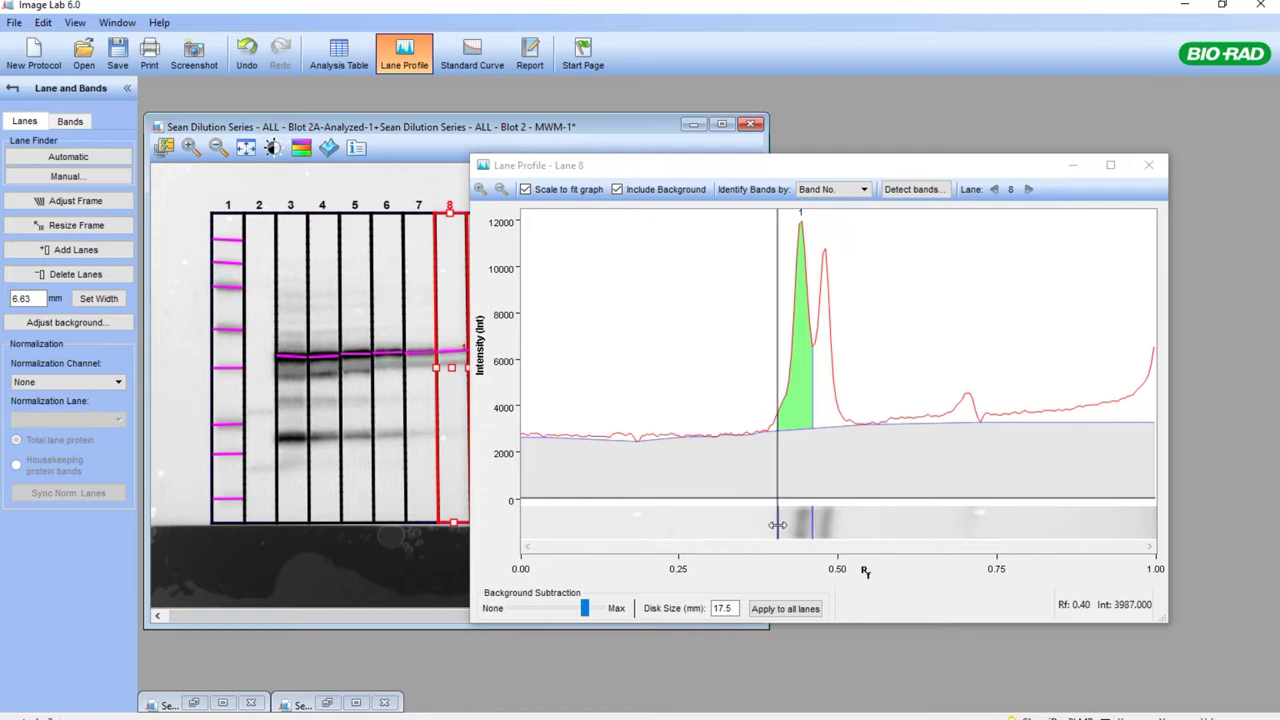
drag(779, 525, 791, 525)
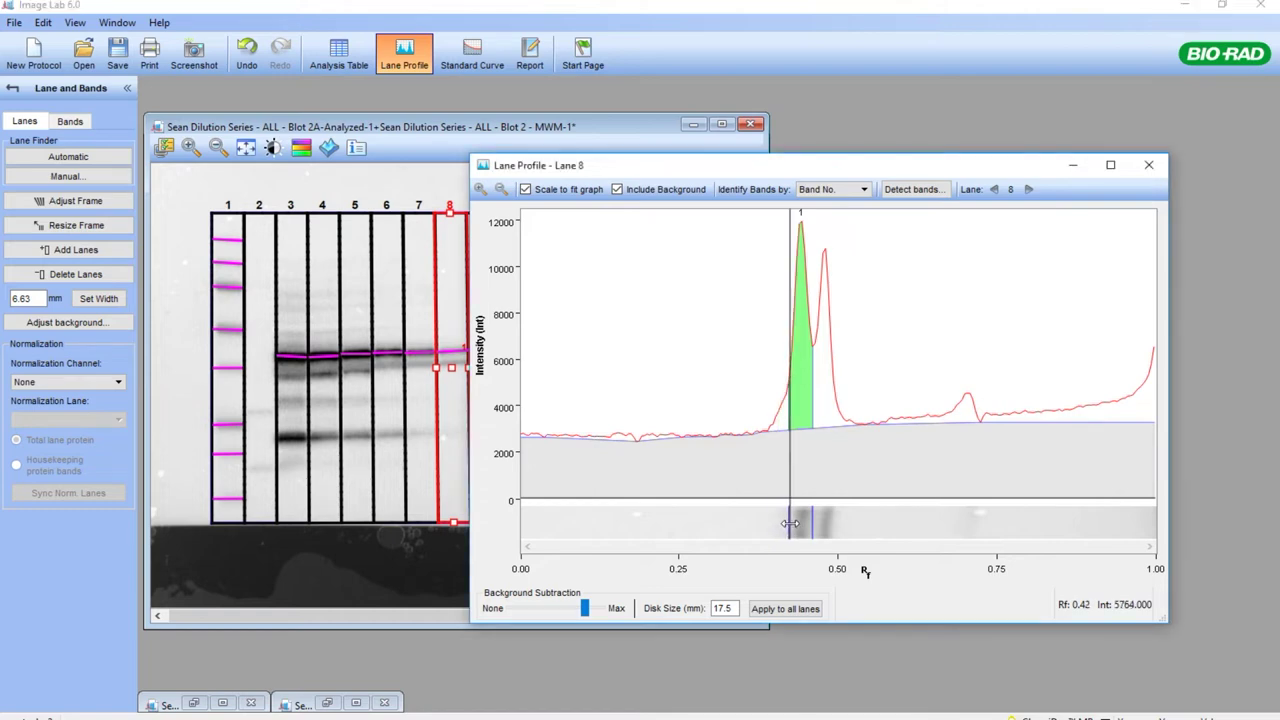
Step: Trim the leading boundary of band 1 to its peak in lanes 9 and 10, and check the band in lane 11
drag(900, 168, 1053, 145)
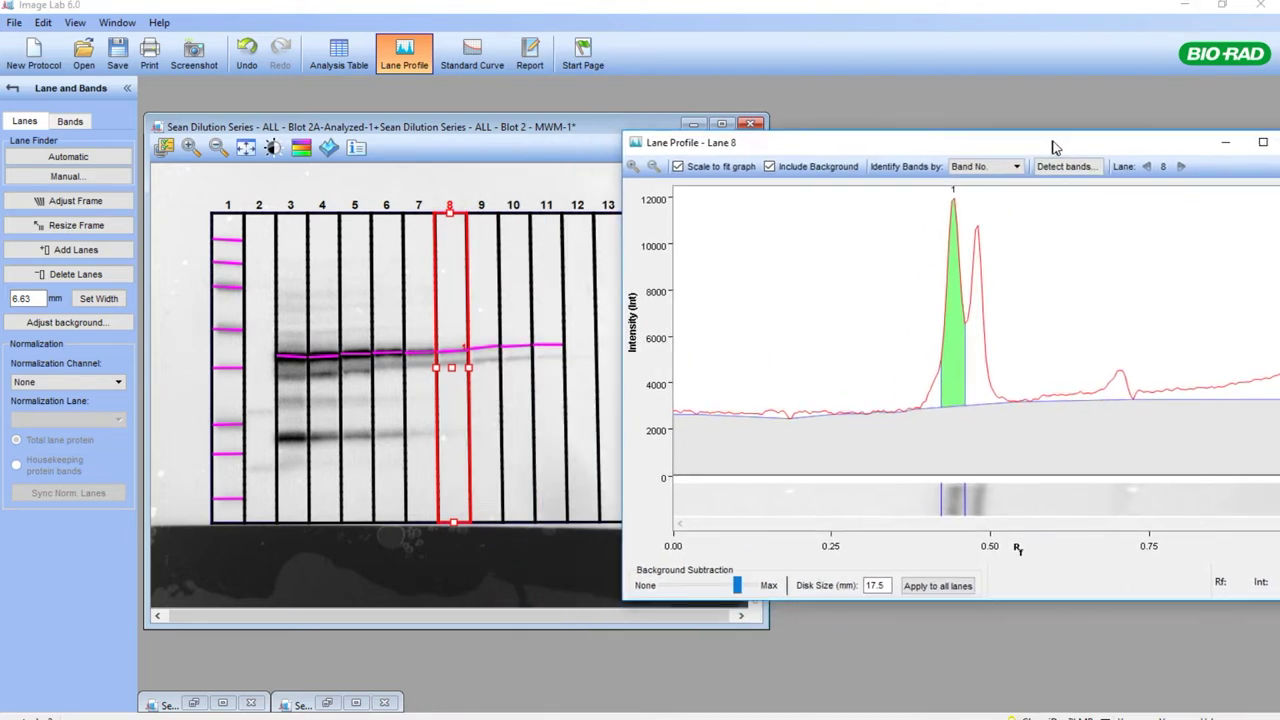
click(492, 370)
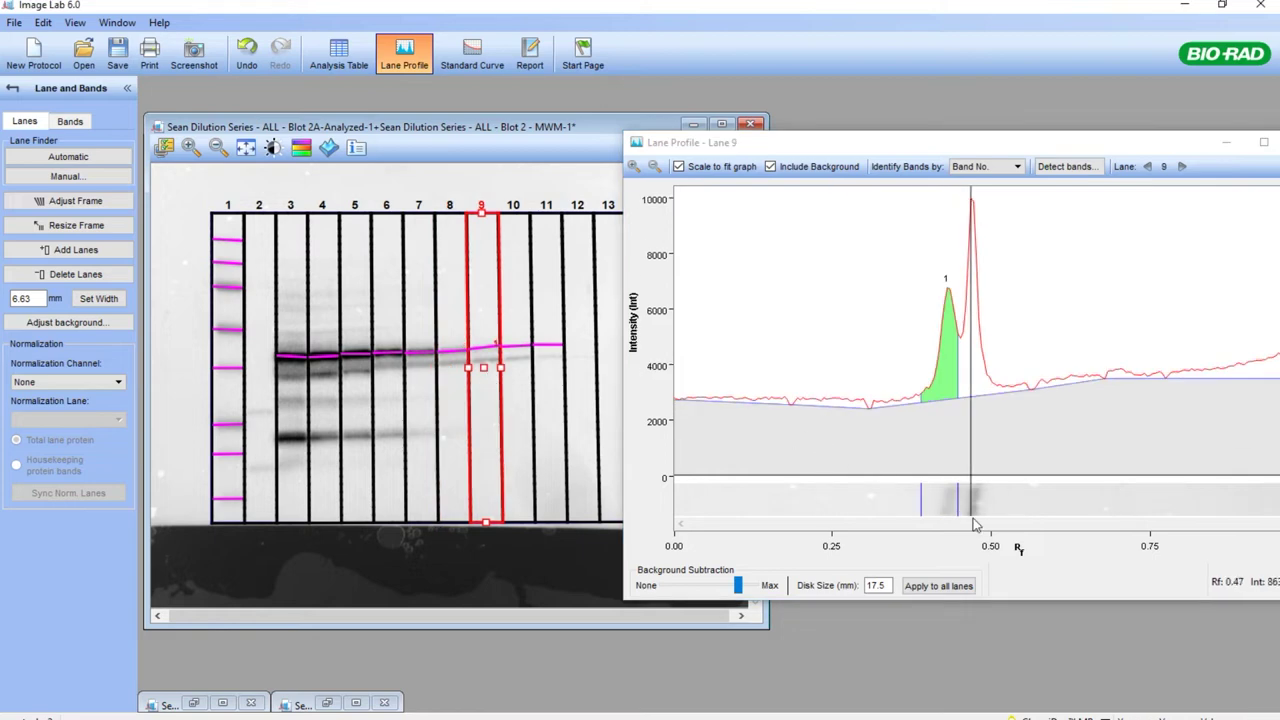
mouse_move(921, 503)
mouse_down()
mouse_move(940, 497)
mouse_move(877, 497)
mouse_move(960, 497)
mouse_move(941, 498)
mouse_up()
click(521, 393)
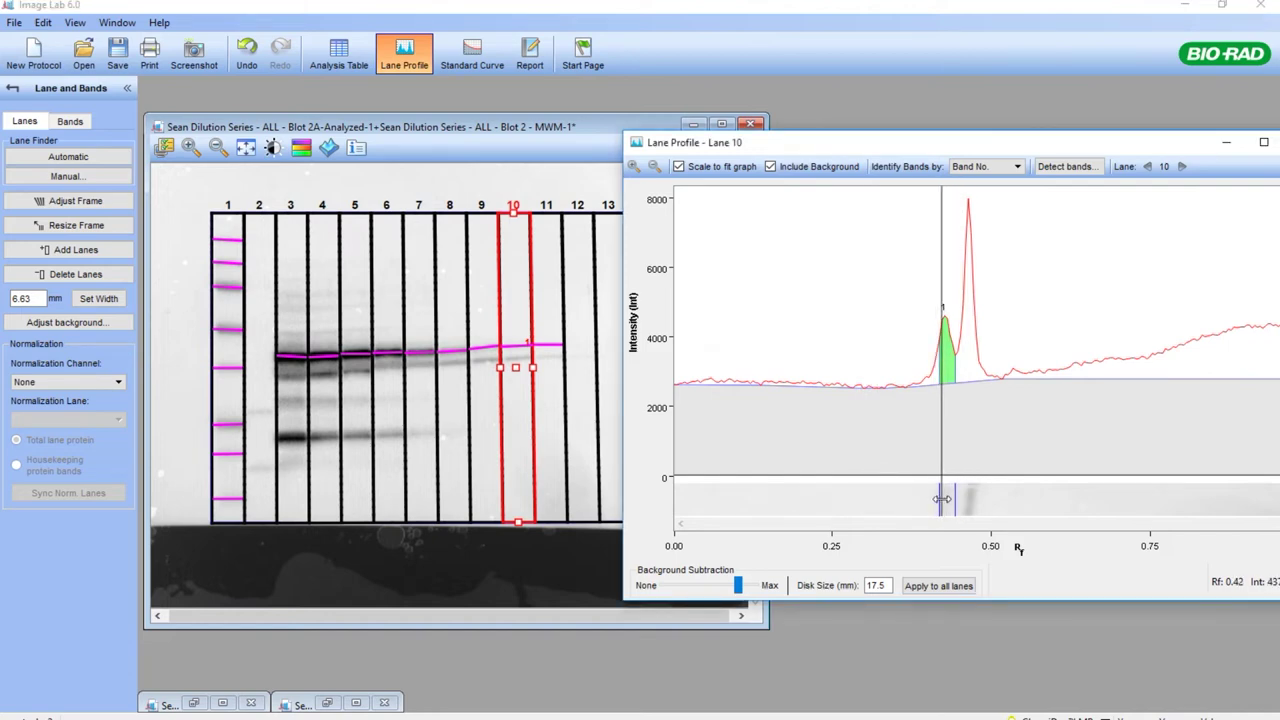
click(546, 389)
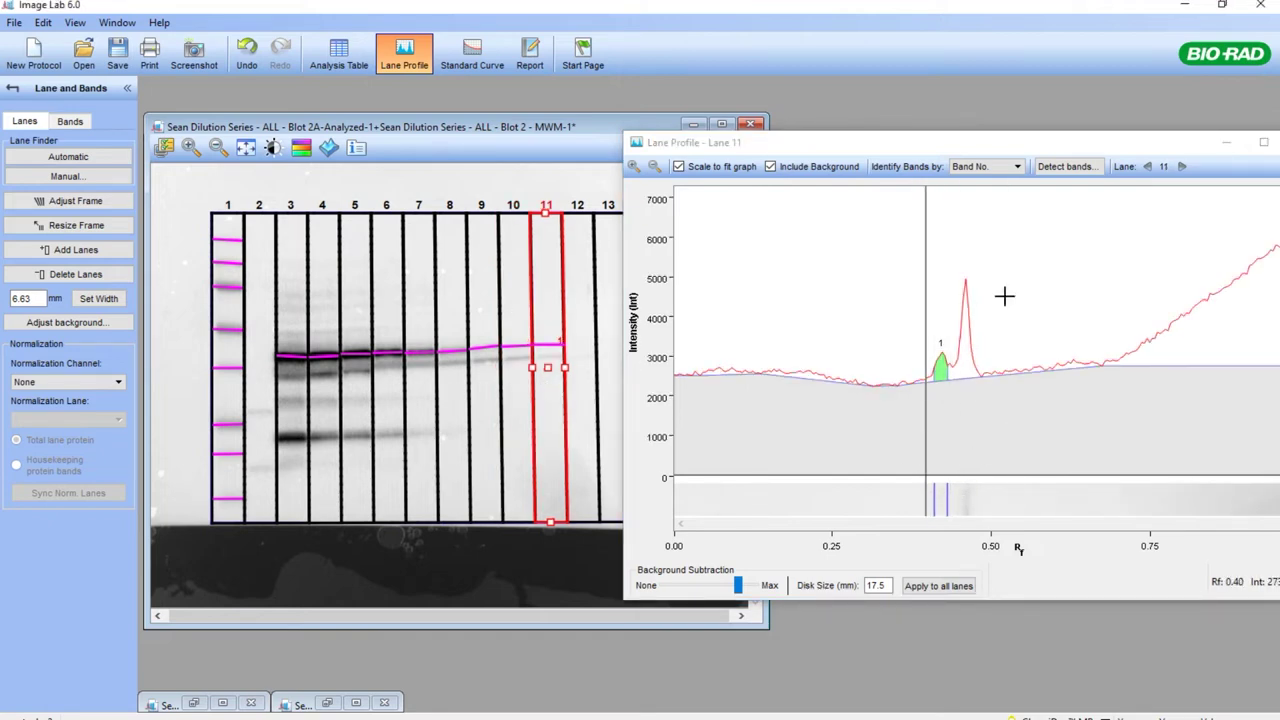
Step: Close the lane profile, open the MW Analysis Tools, and reposition the blot window in the workspace
drag(1180, 144, 1085, 152)
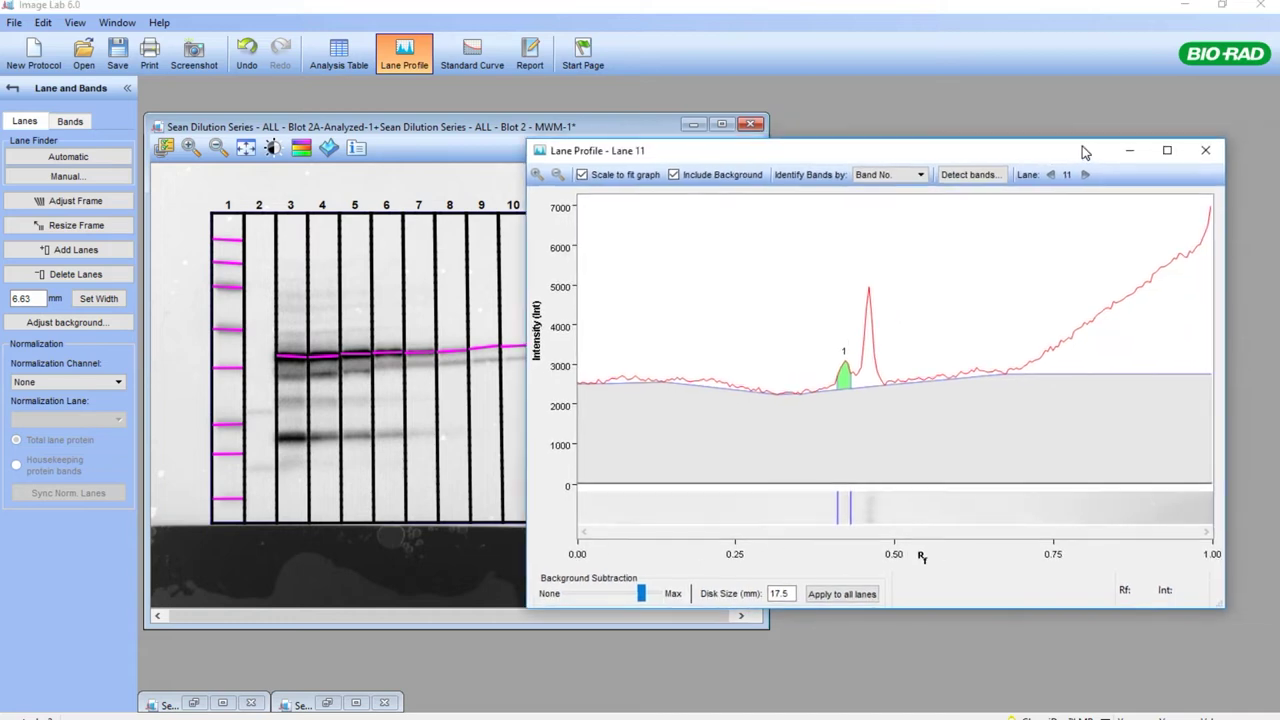
click(1206, 150)
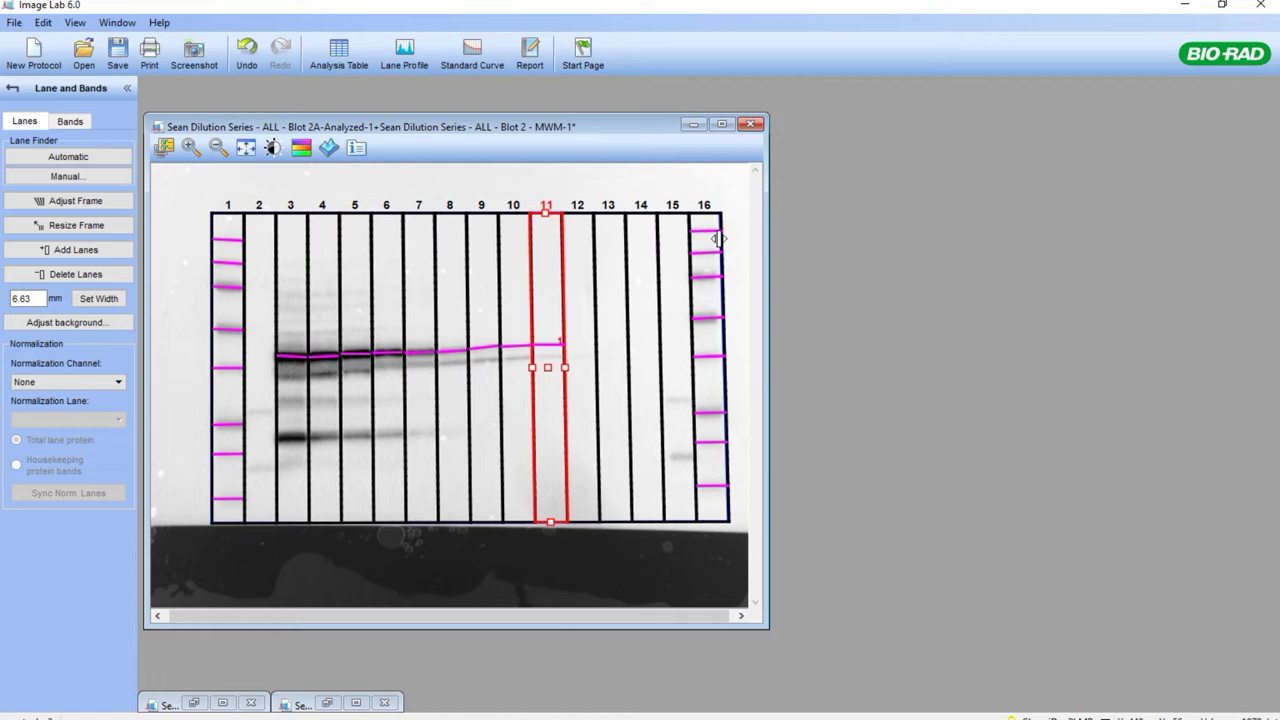
drag(553, 126, 715, 111)
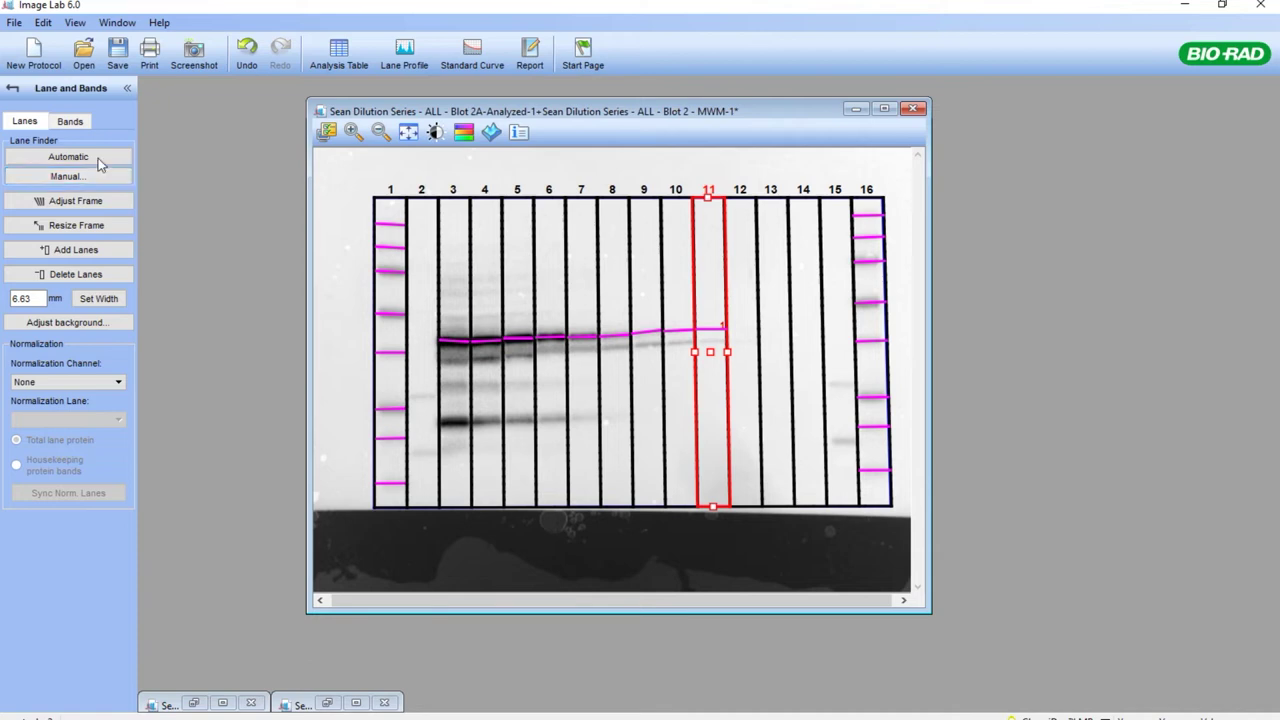
click(12, 90)
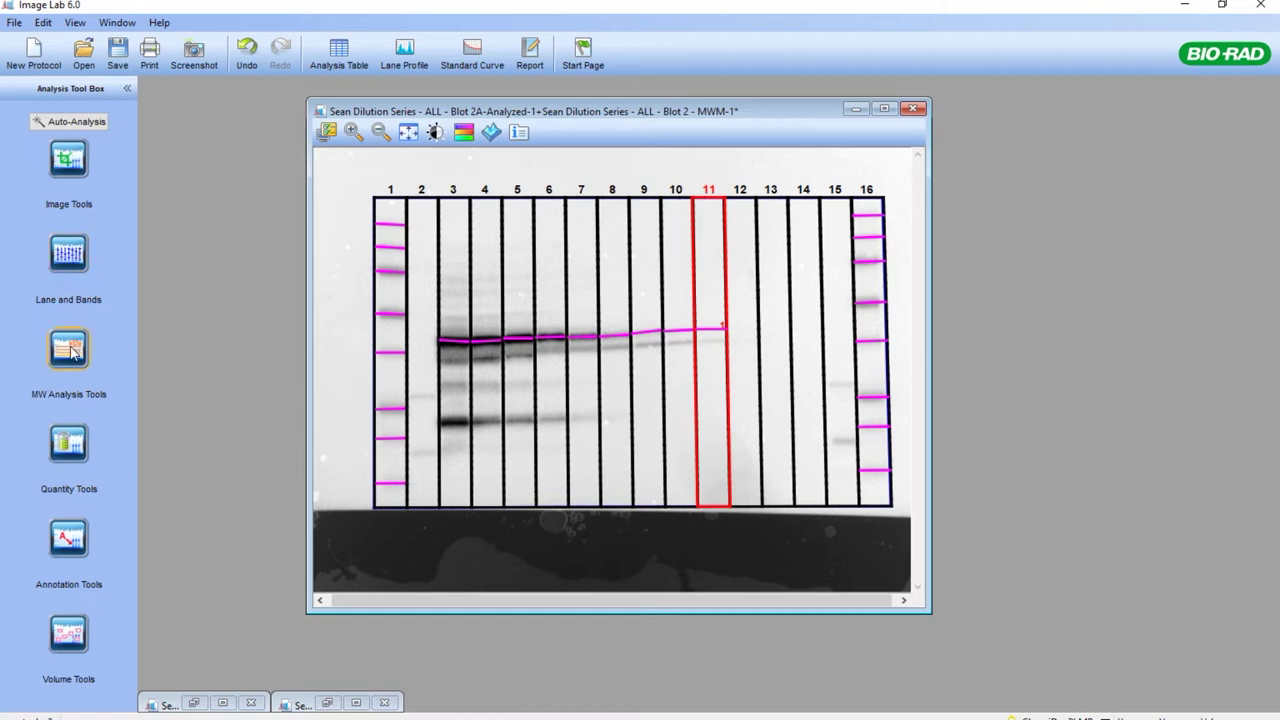
click(68, 350)
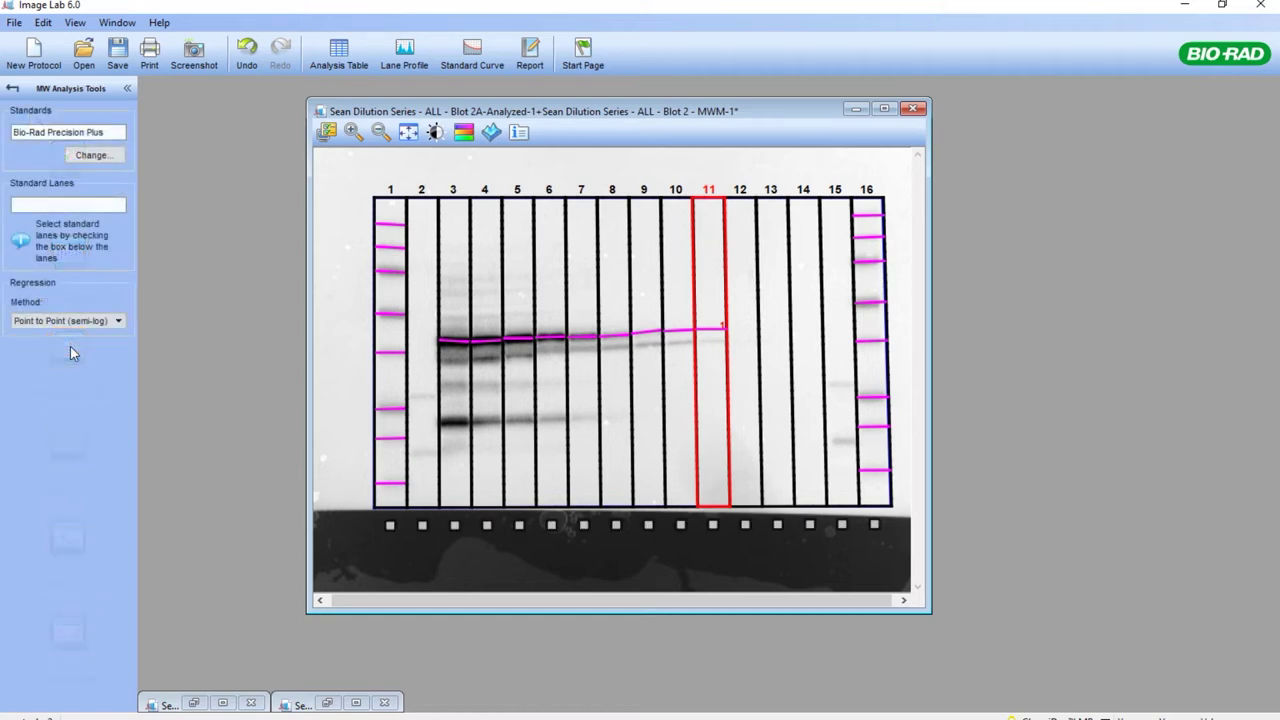
drag(667, 115, 695, 101)
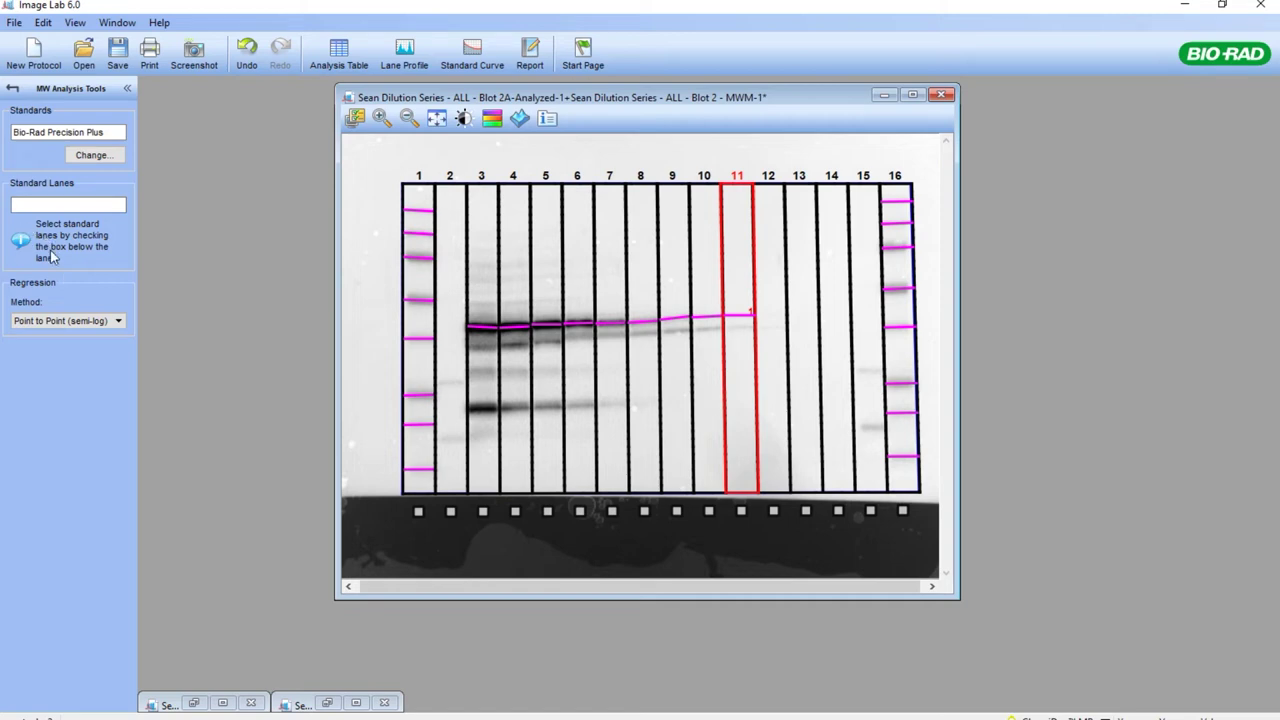
Step: Assign lanes 1 and 16 as standard lanes for the Bio-Rad Precision Plus standard, without re-detecting their existing bands
click(419, 512)
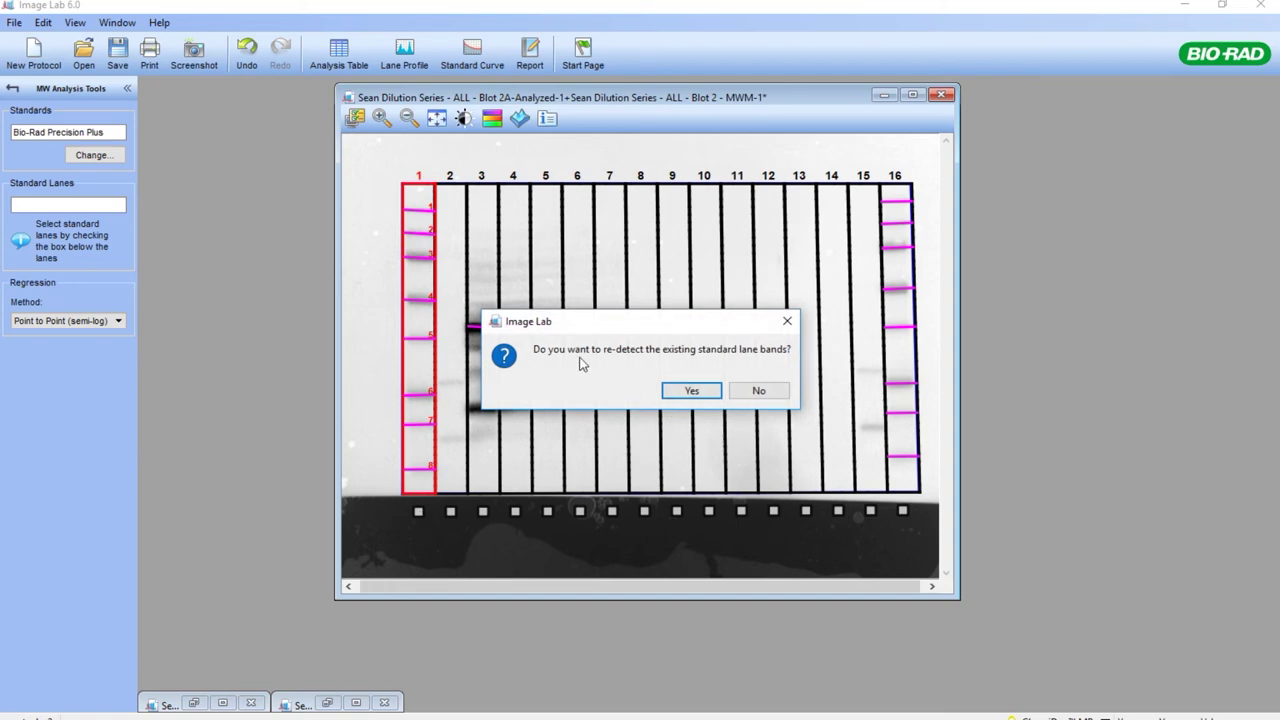
click(759, 392)
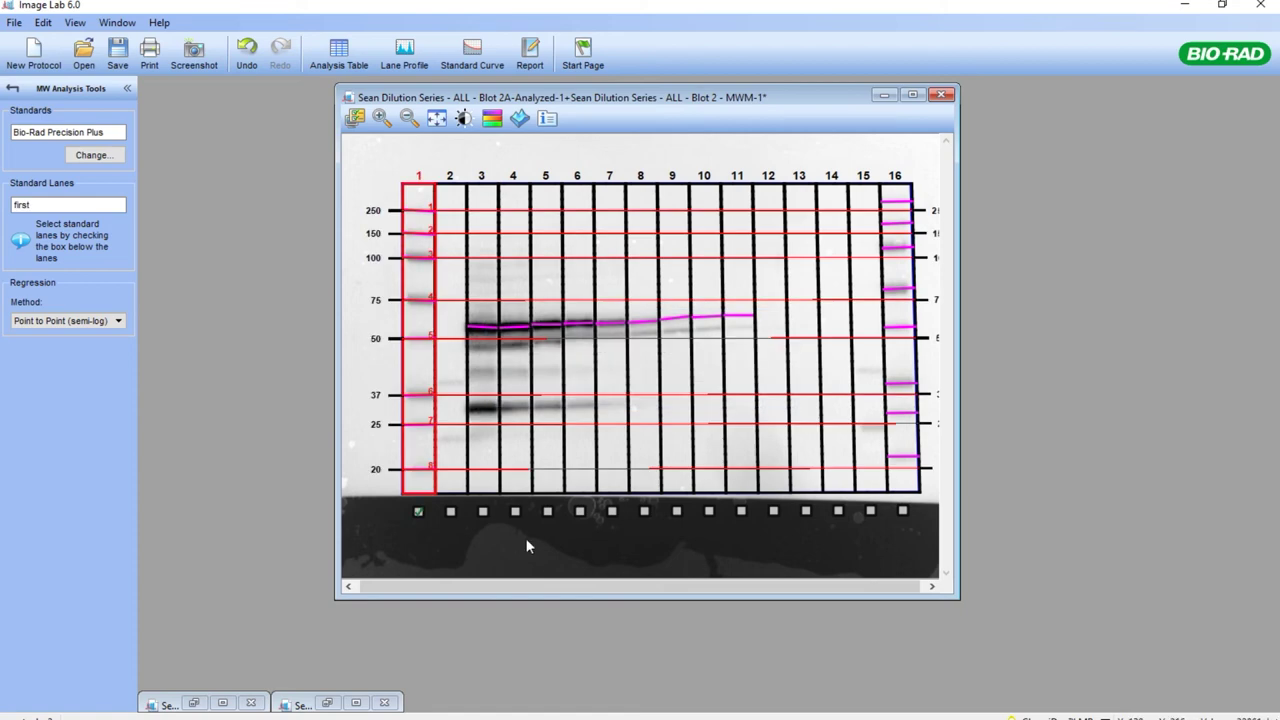
click(903, 511)
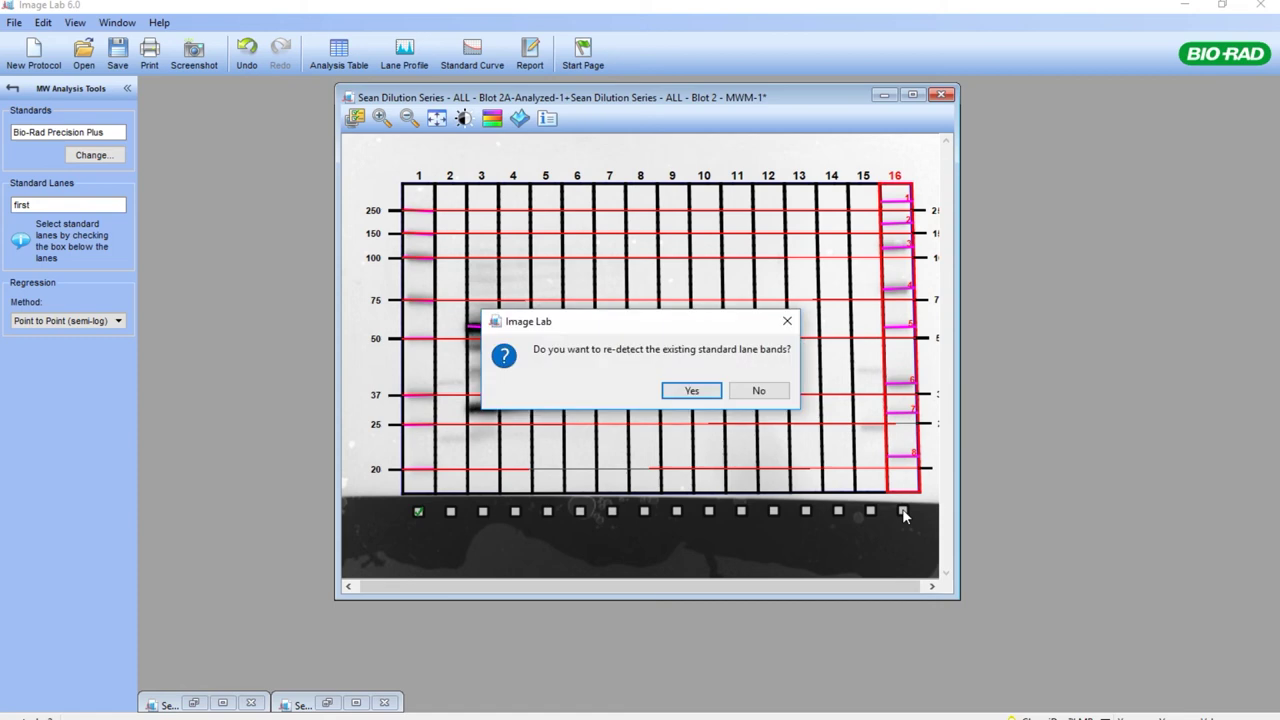
click(761, 392)
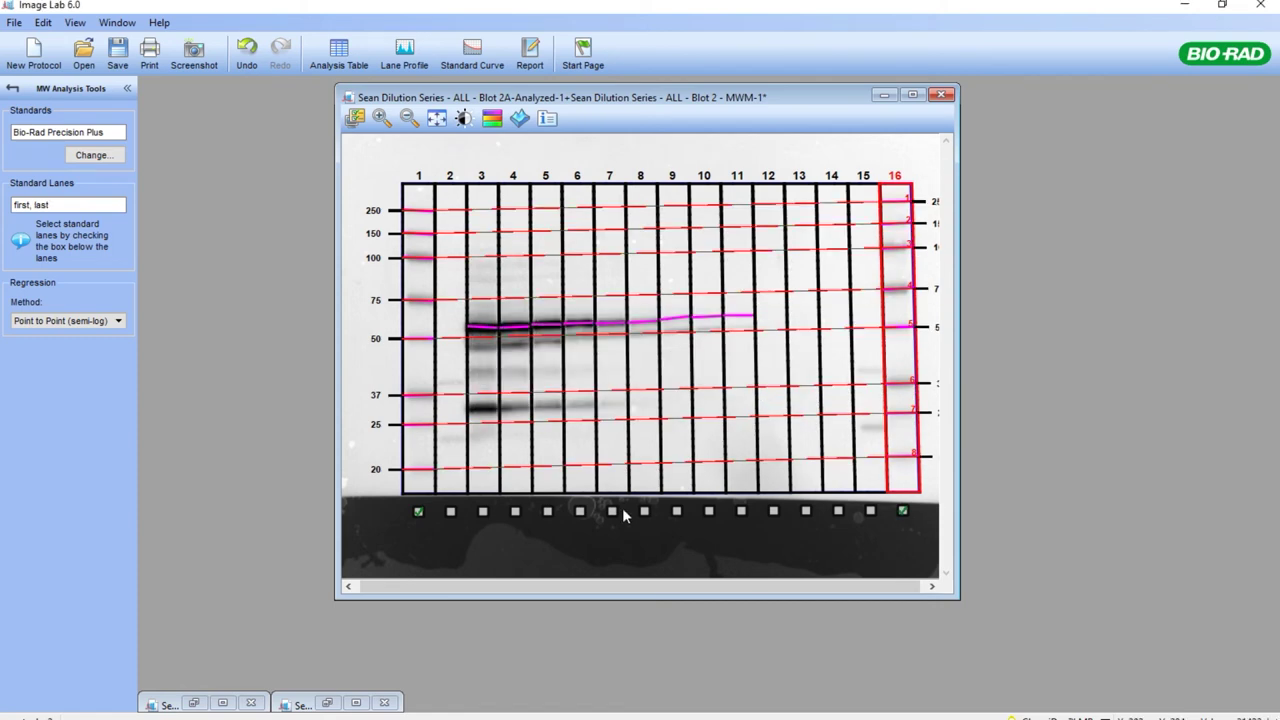
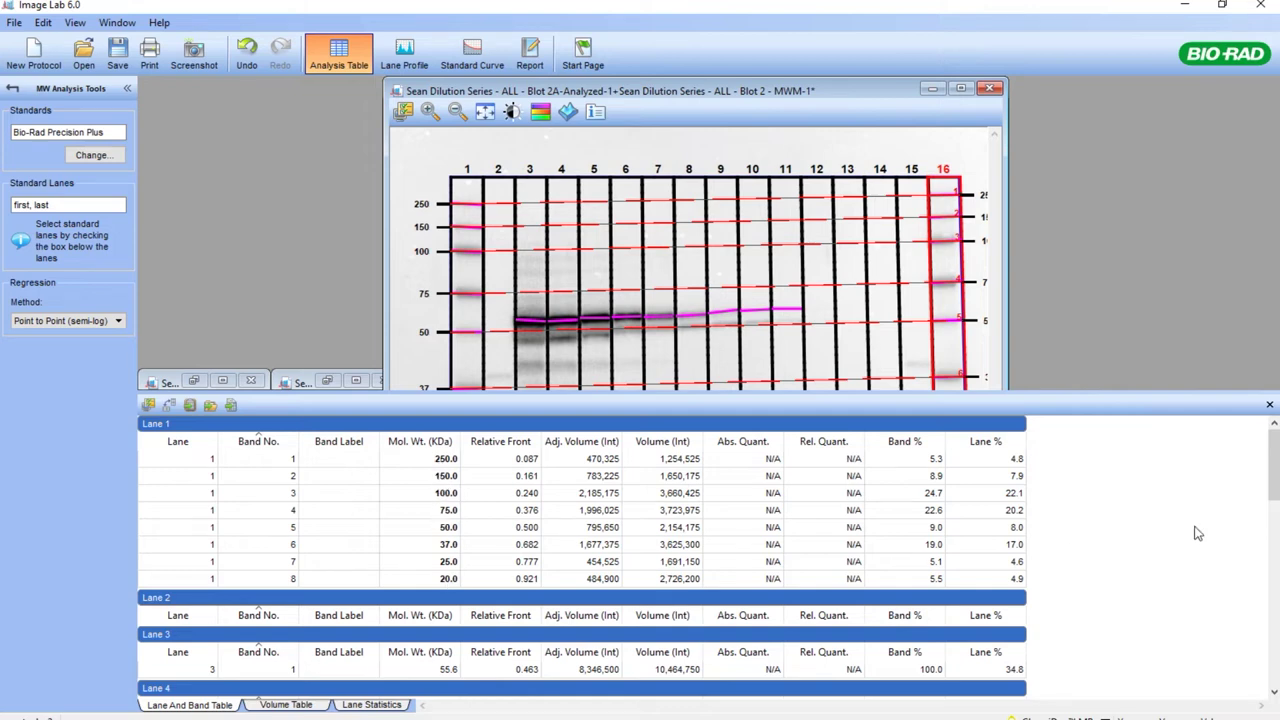
Step: Review the molecular weights calculated for the lane 1 and sample lane bands in the analysis table, and close the table
drag(1275, 473, 1273, 513)
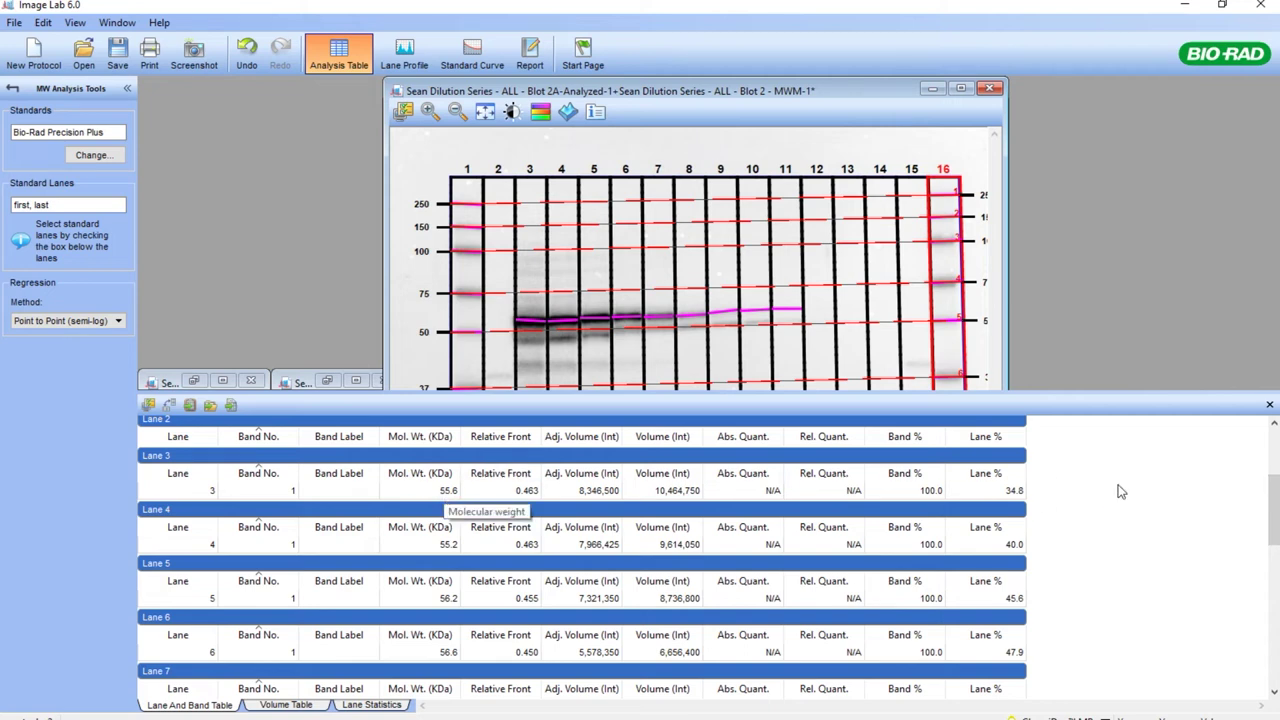
drag(1273, 530, 1273, 483)
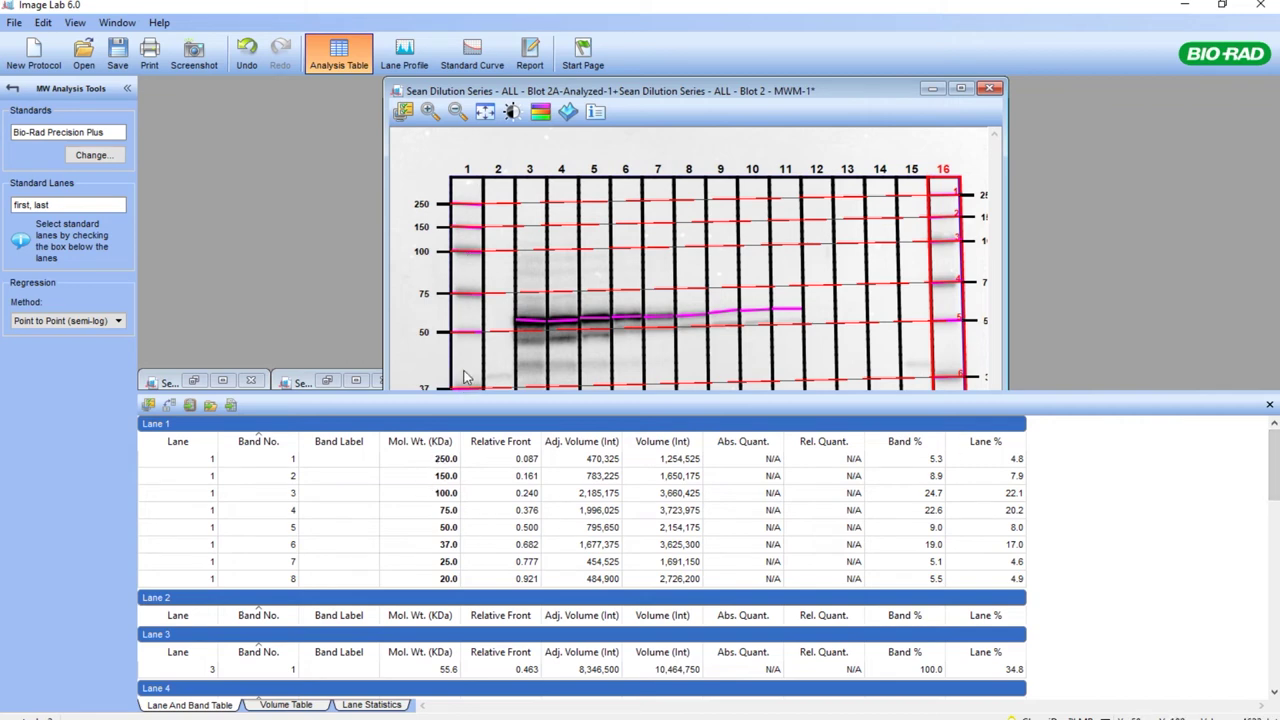
click(1269, 405)
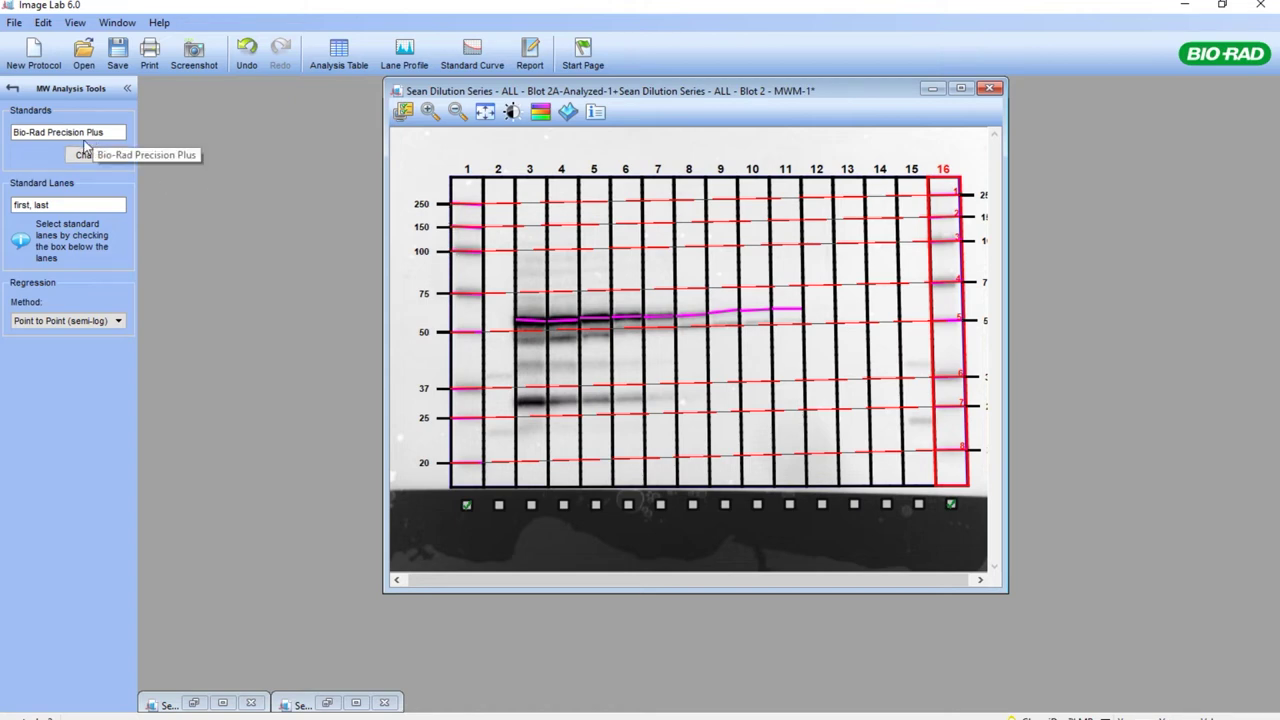
Step: Inspect the available protein standards and the form for defining a new standard, closing without changes and declining band re-detection
click(93, 158)
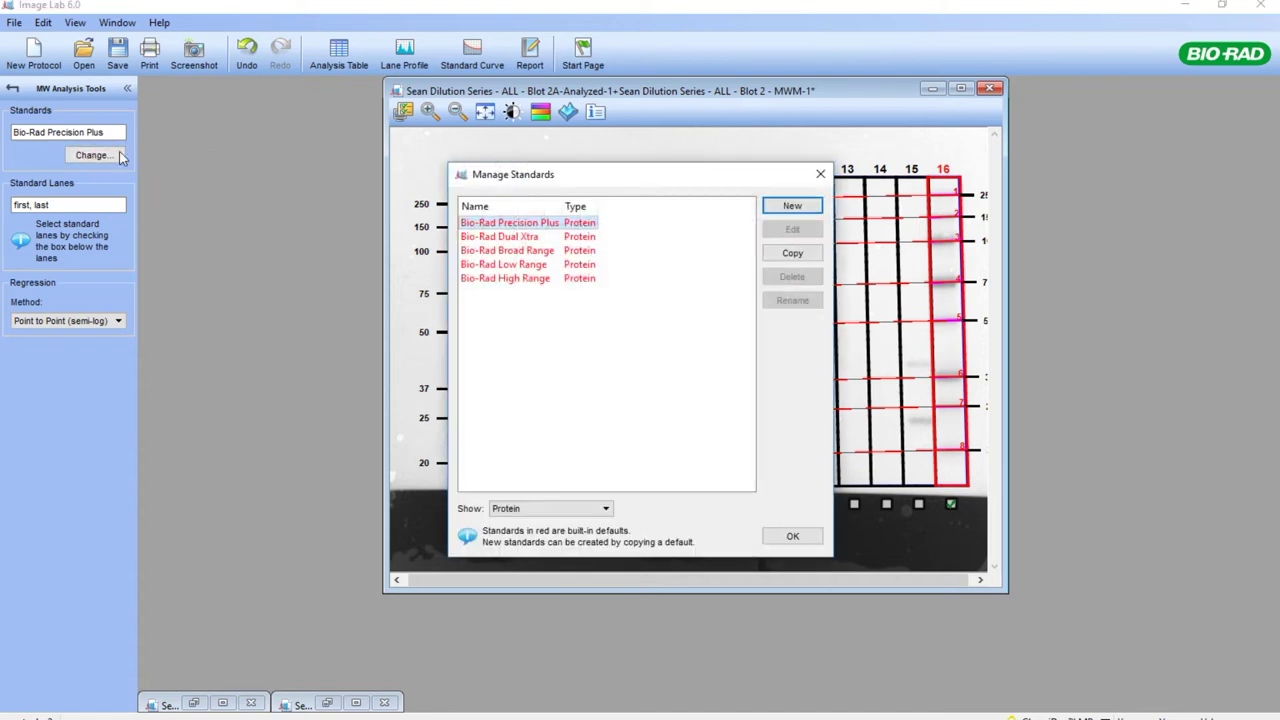
drag(581, 182, 134, 158)
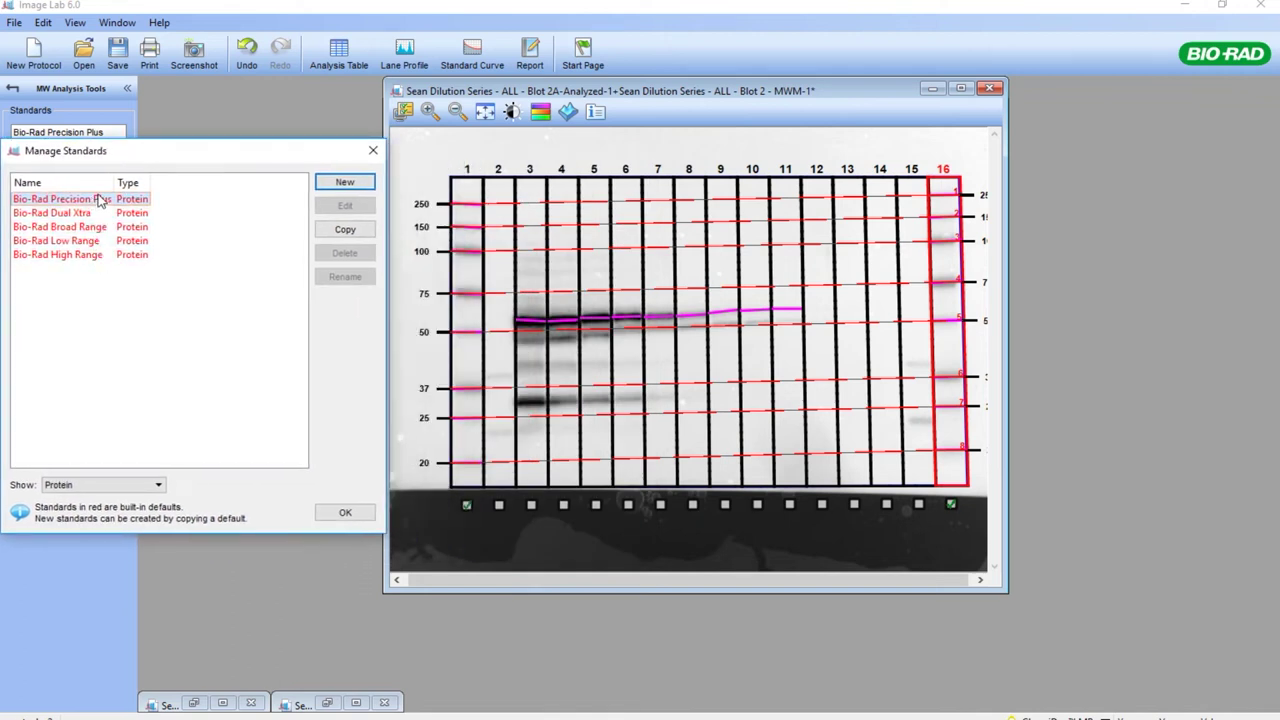
click(344, 182)
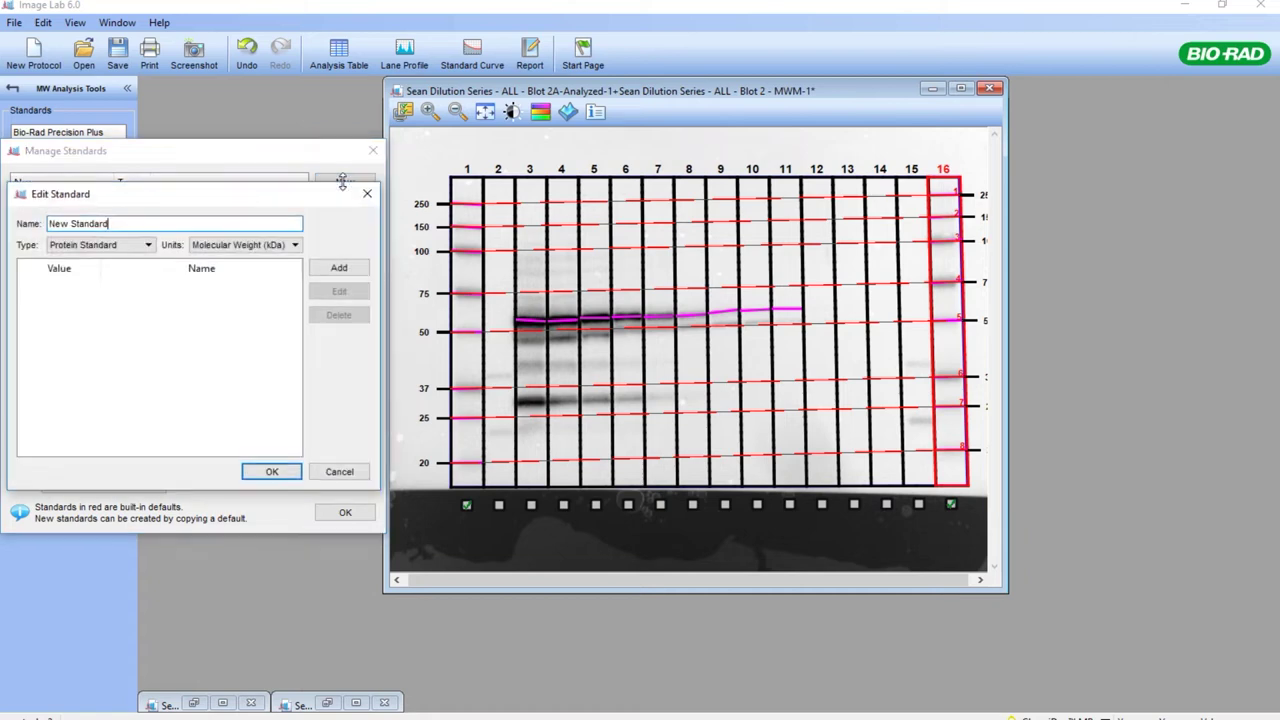
click(114, 224)
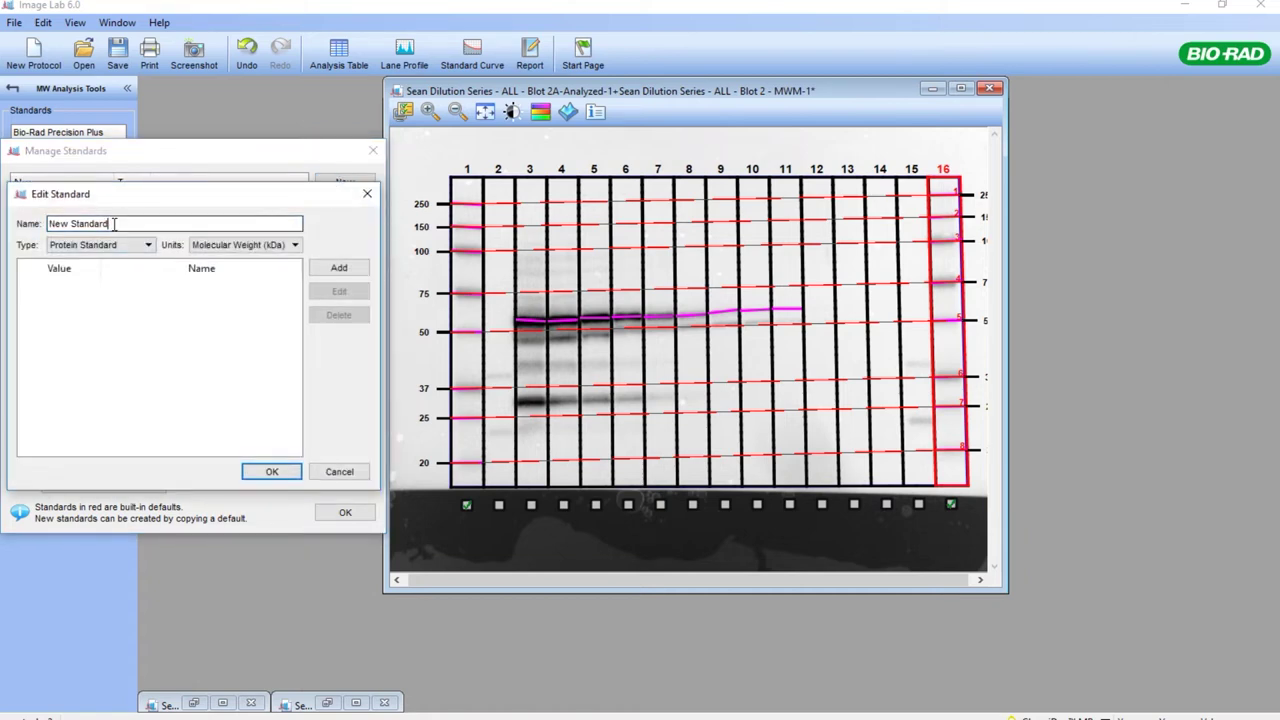
click(336, 269)
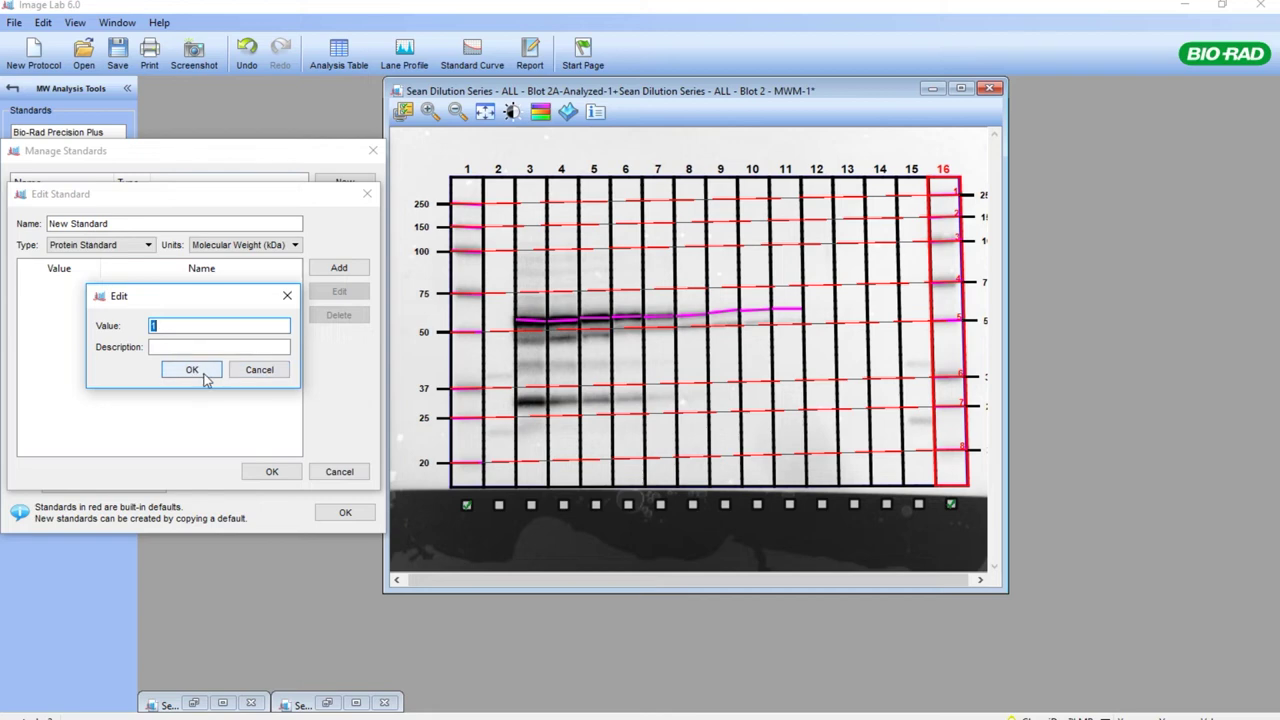
click(262, 371)
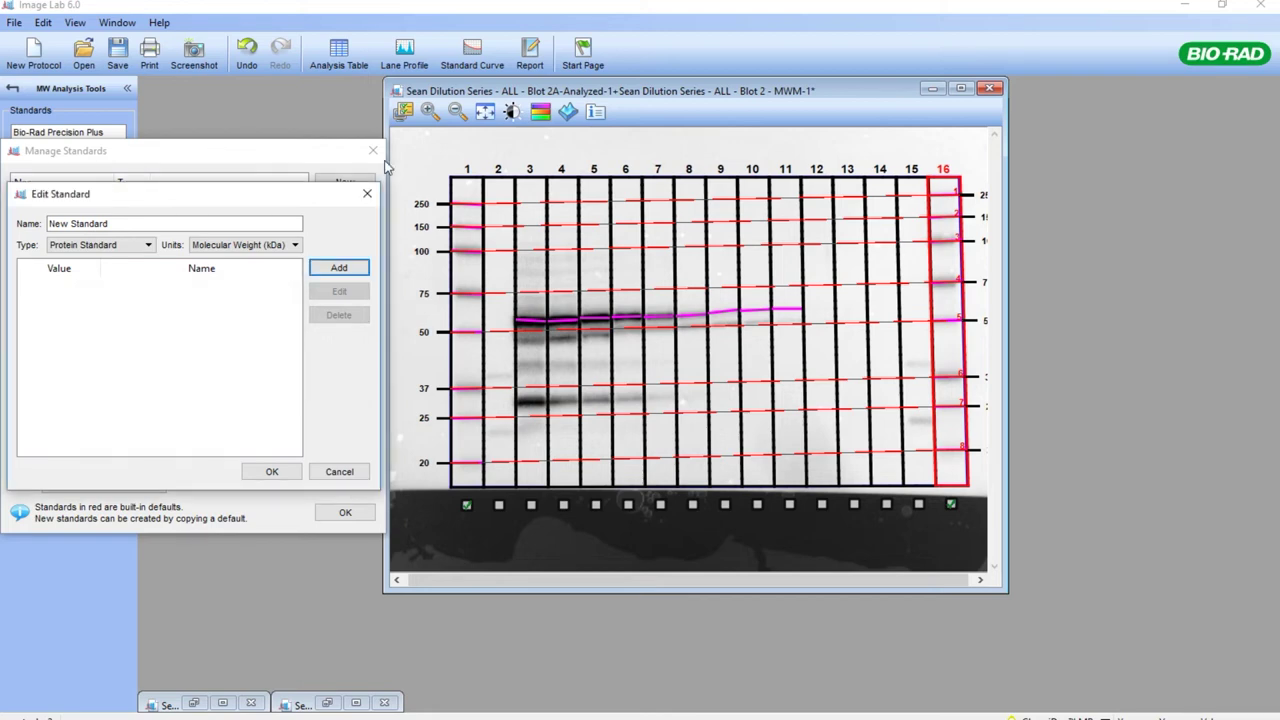
click(367, 194)
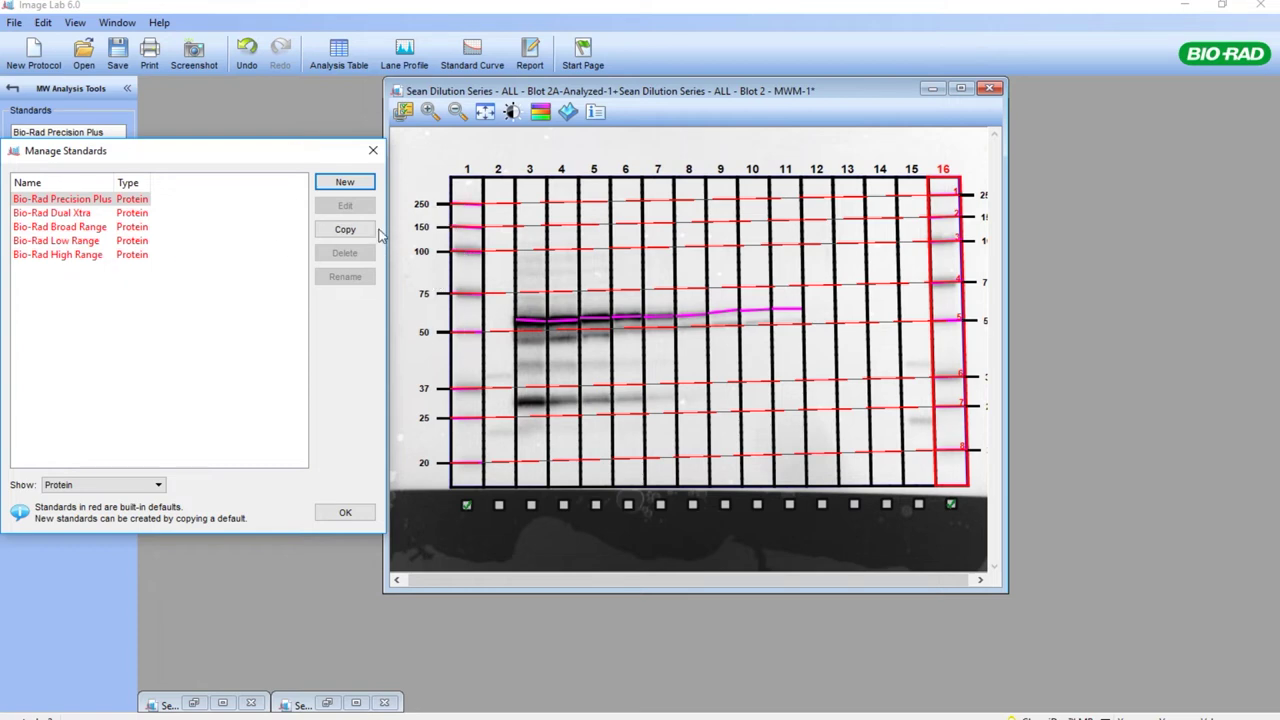
click(373, 152)
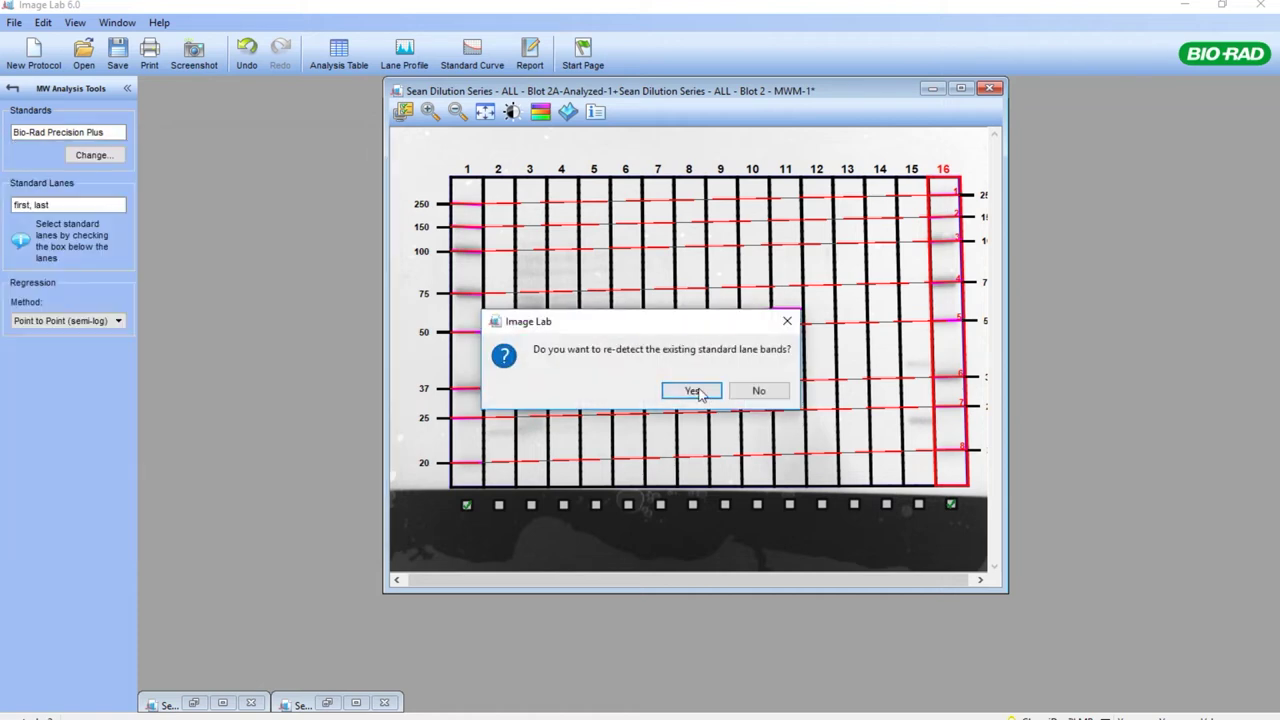
click(760, 392)
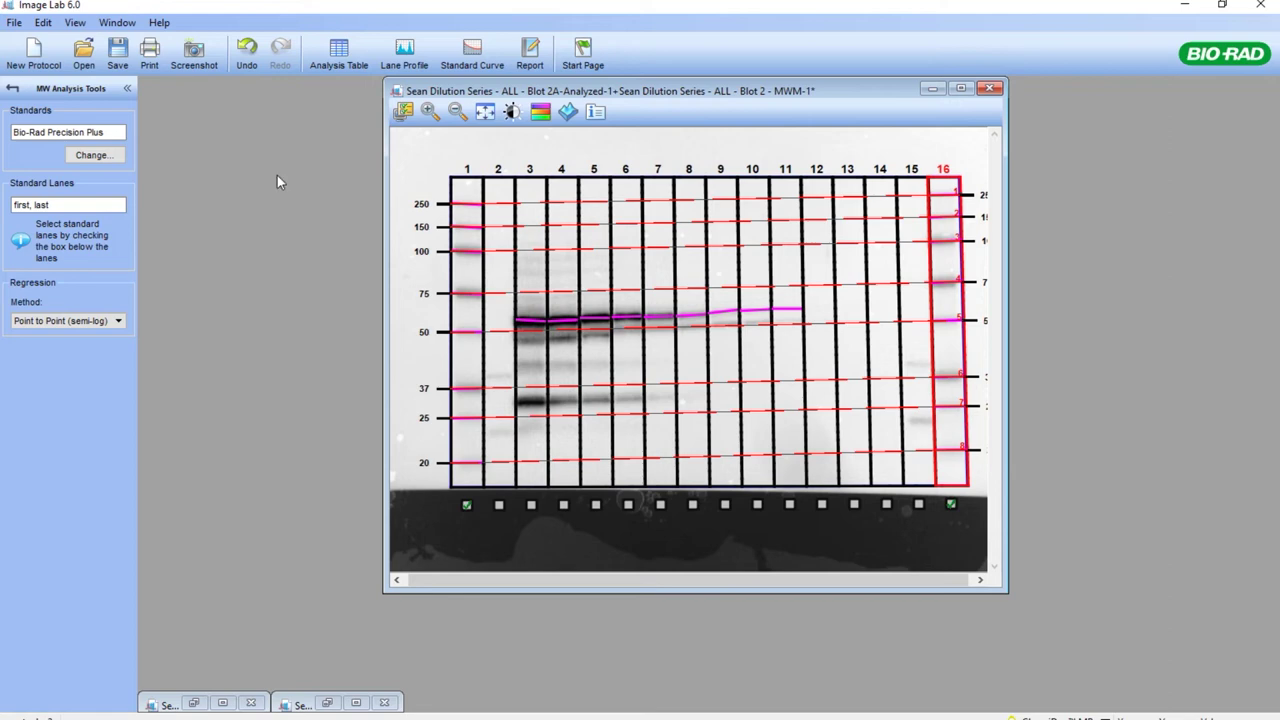
Step: Compare the band molecular weights from lane 16 back through lanes 3 to 11 in the analysis table, and close it
click(333, 63)
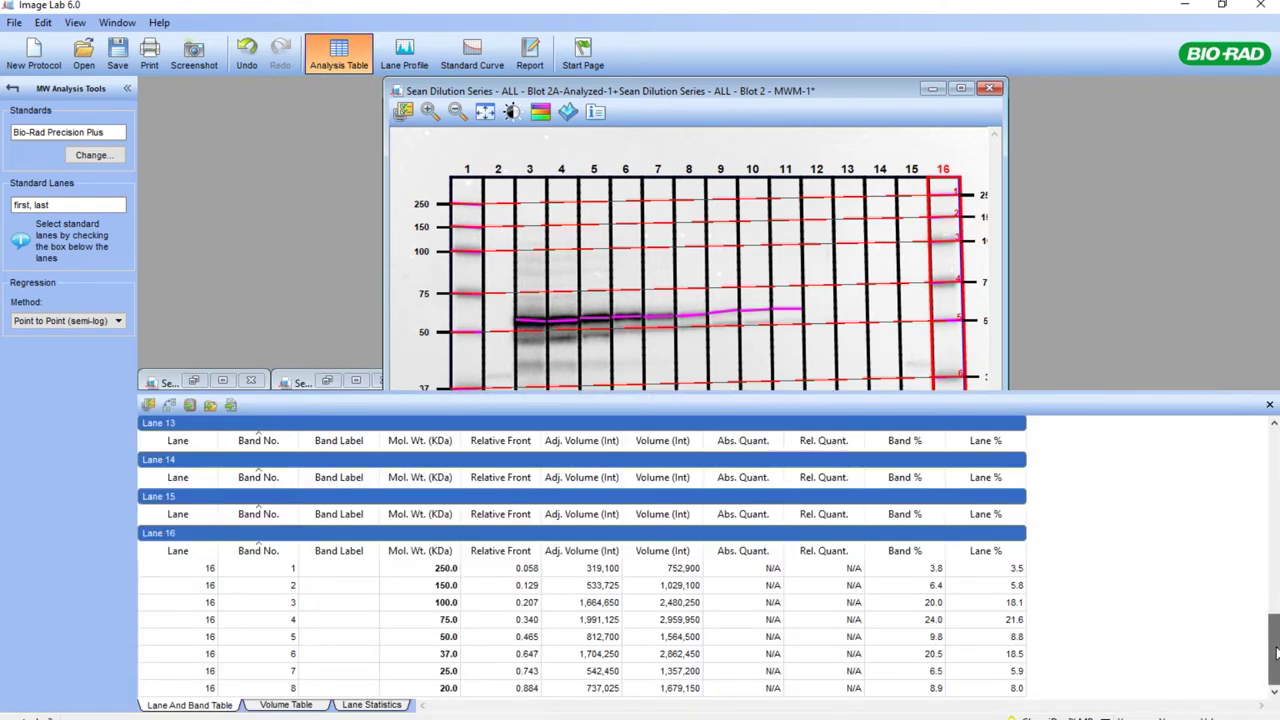
drag(1272, 645, 1257, 518)
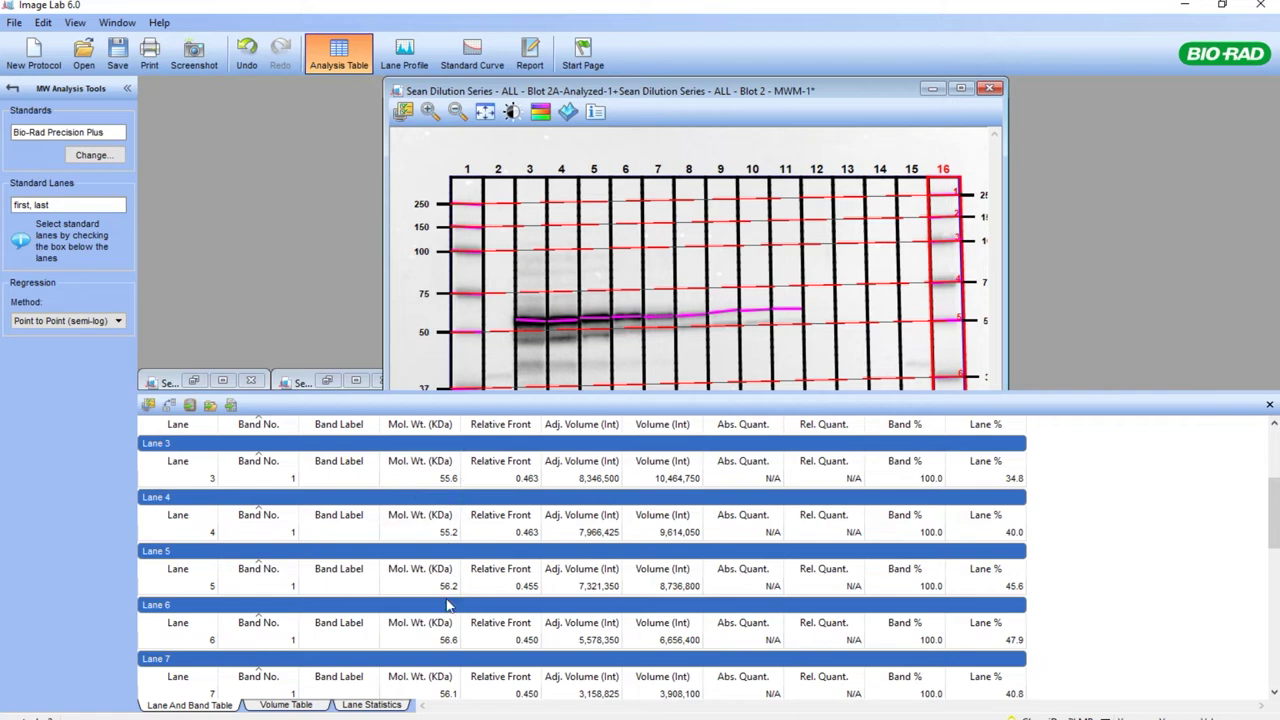
scroll(1272, 513, down, 4)
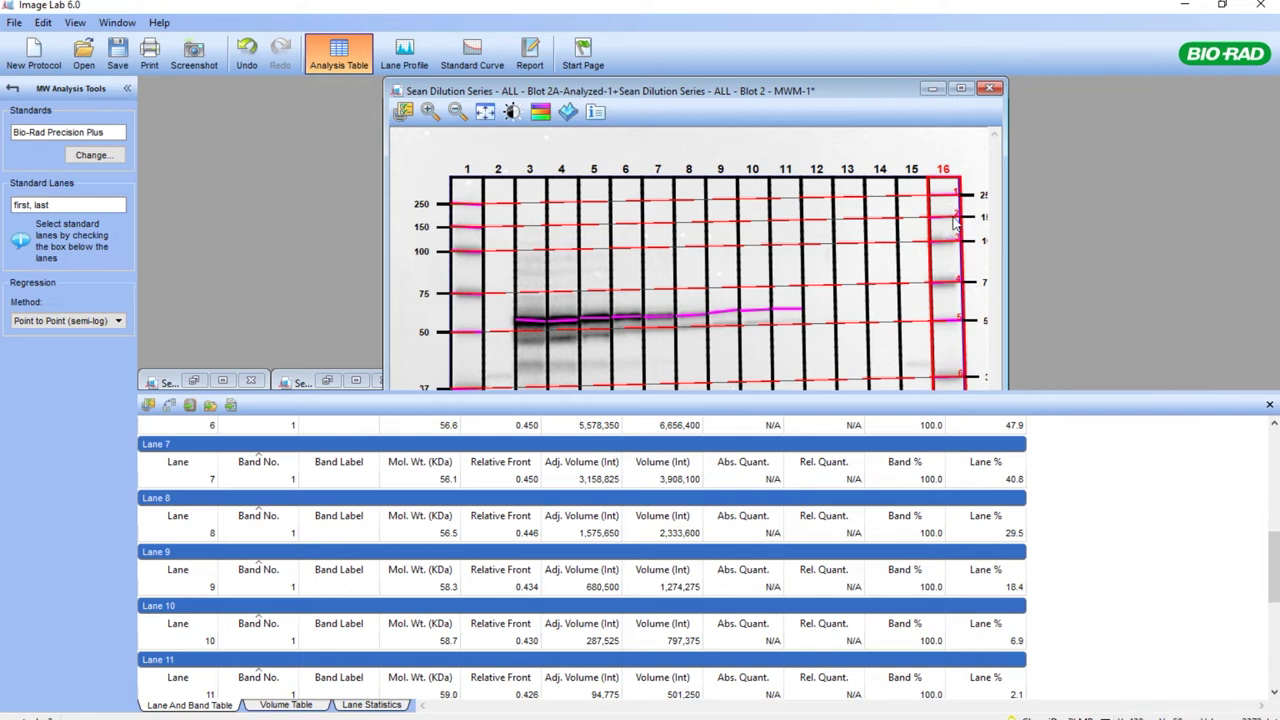
click(1268, 406)
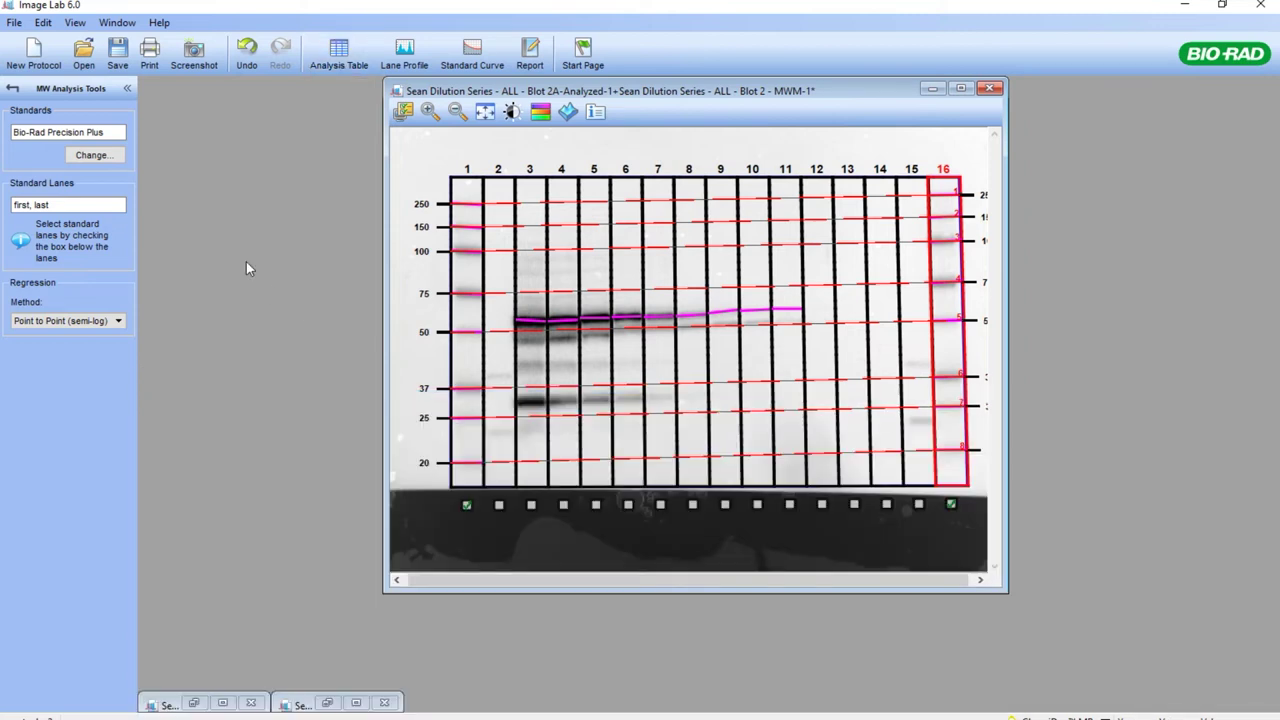
Step: Leave the molecular weight tools, minimize the merged blot, and reposition and enlarge the Blot 2A-Analyzed-1 image window
click(12, 89)
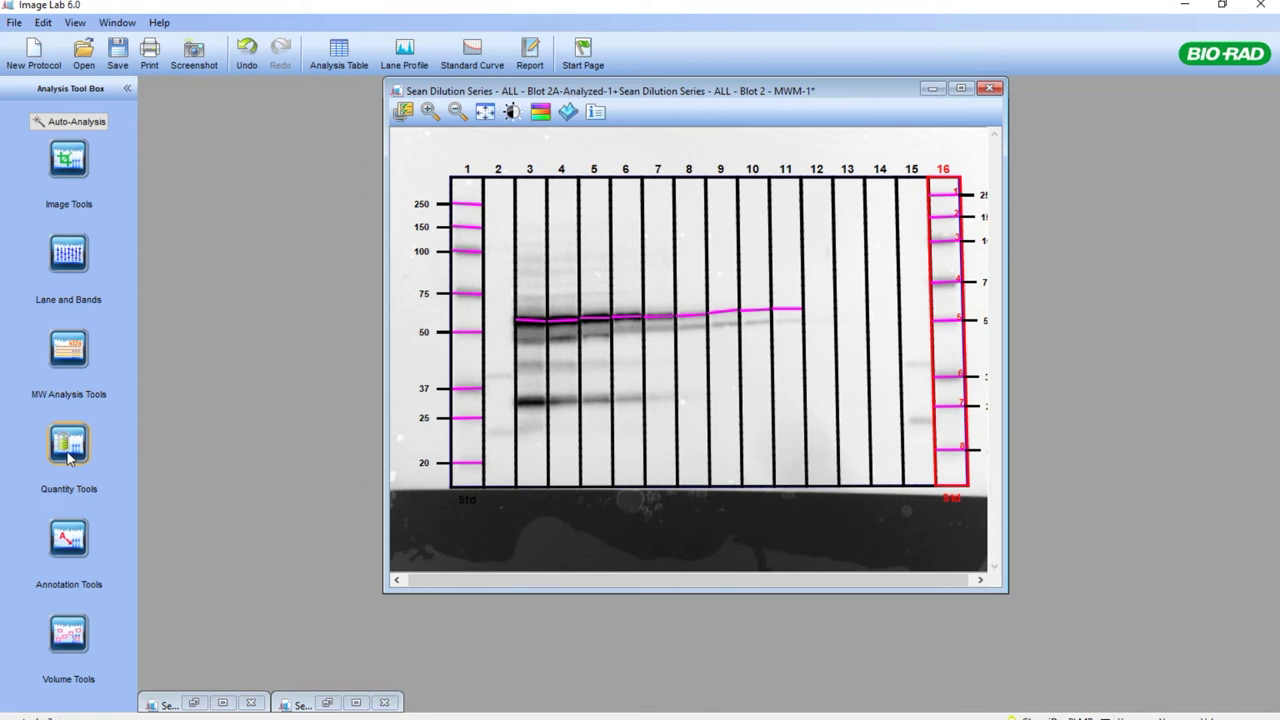
click(932, 89)
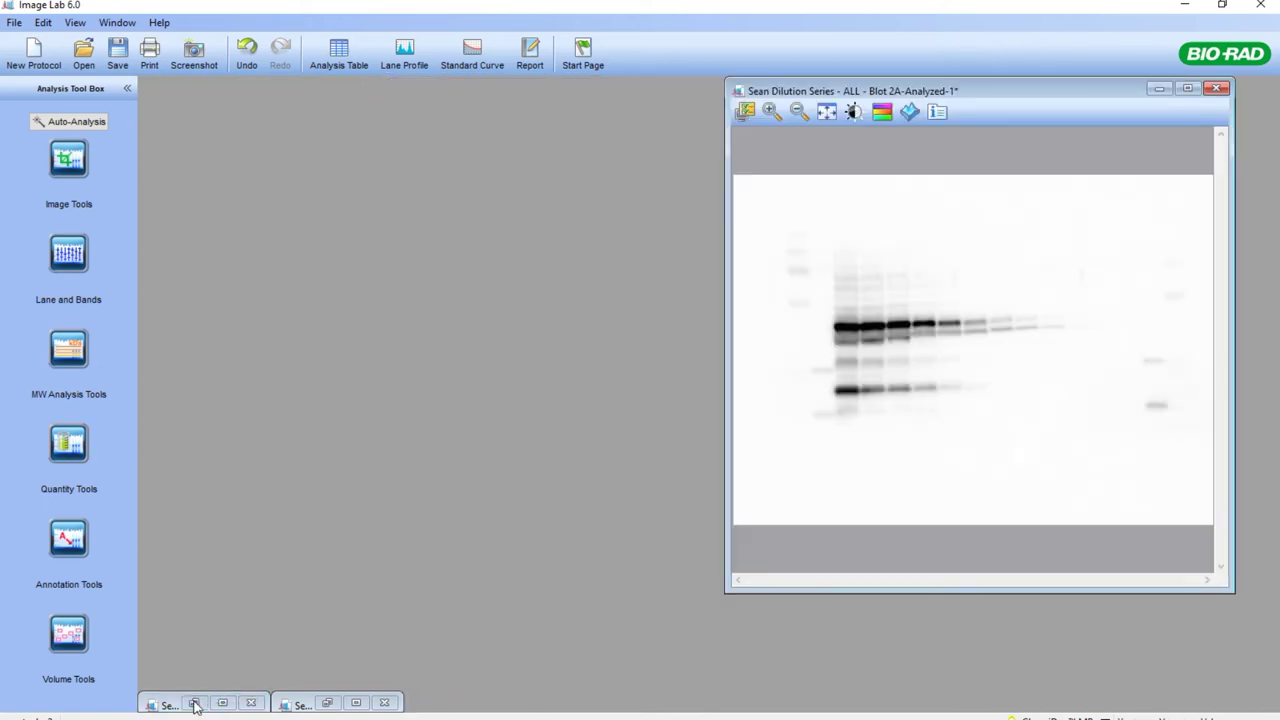
click(460, 703)
drag(1029, 89, 749, 86)
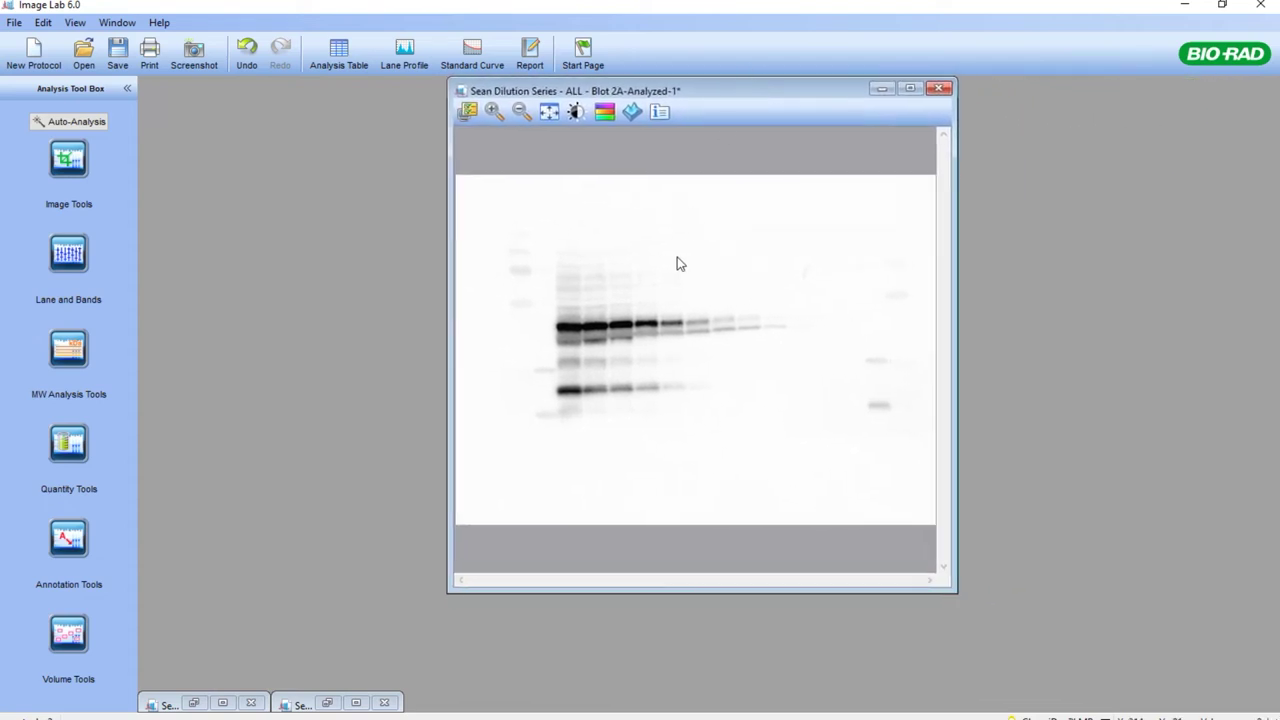
drag(955, 593, 1038, 606)
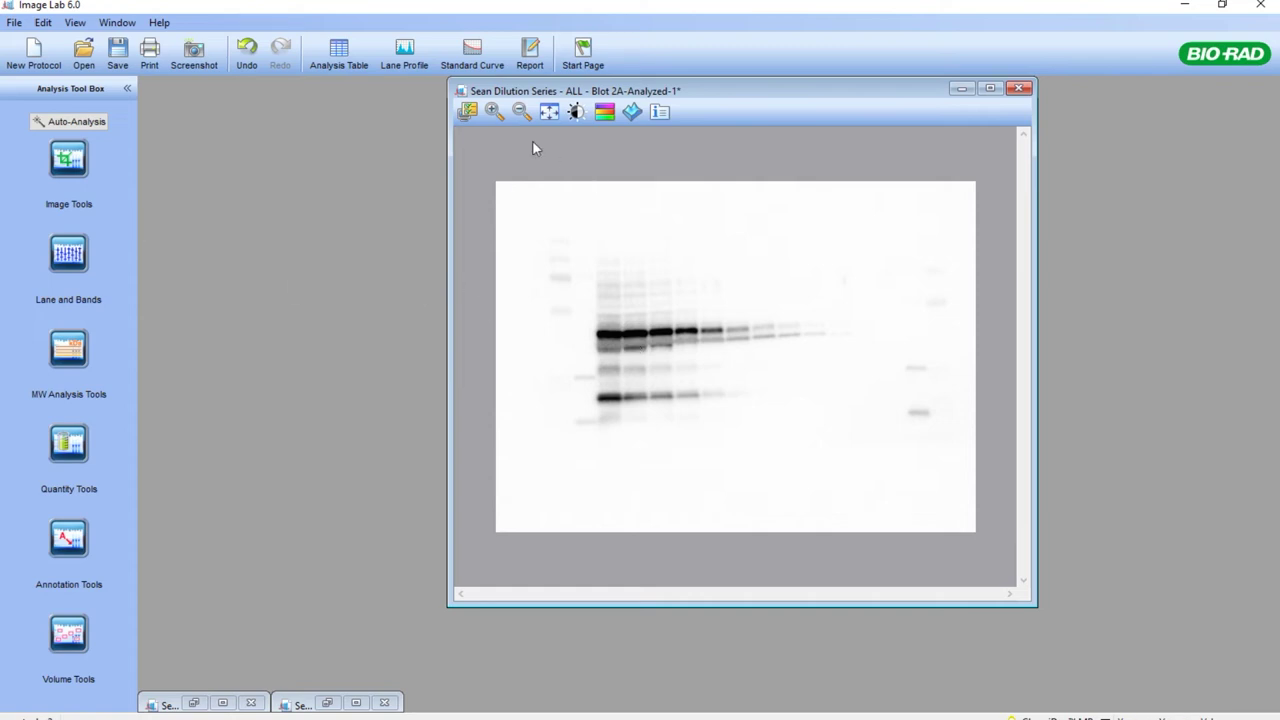
Step: Show all lane and band overlays on the Blot 2A-Analyzed-1 image and reposition its window
click(467, 112)
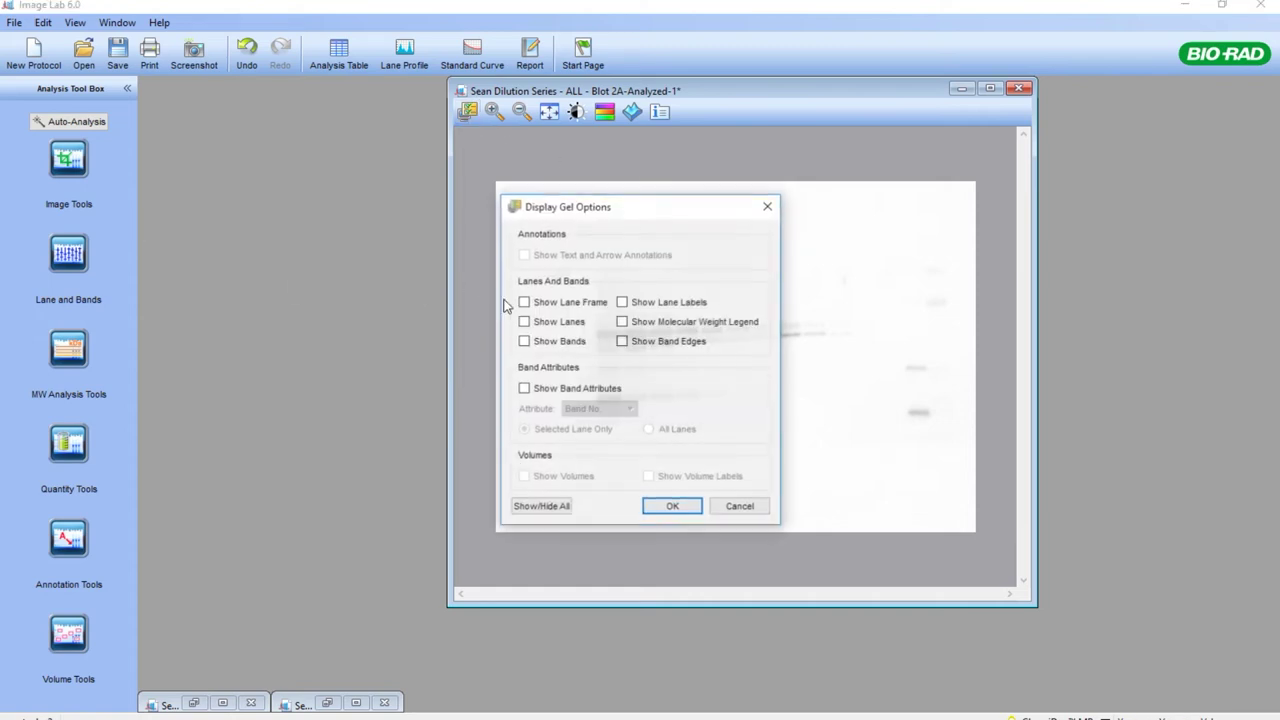
click(535, 507)
click(672, 507)
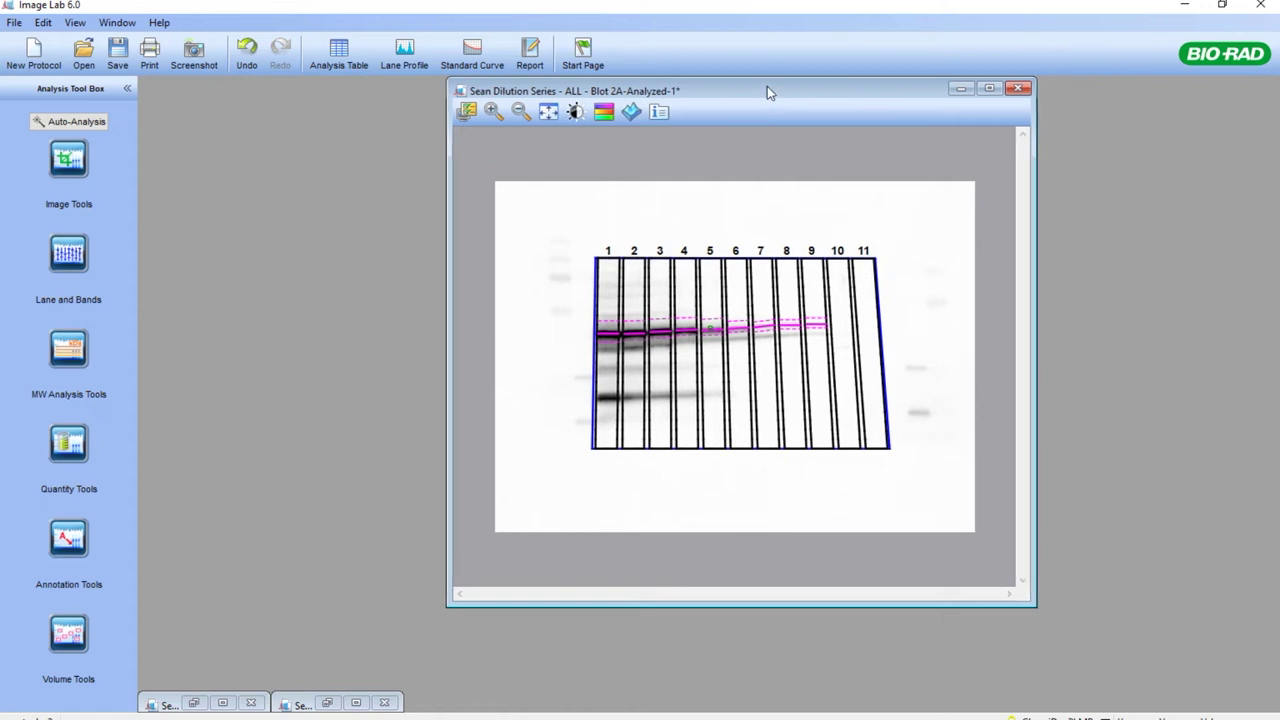
drag(767, 86, 661, 76)
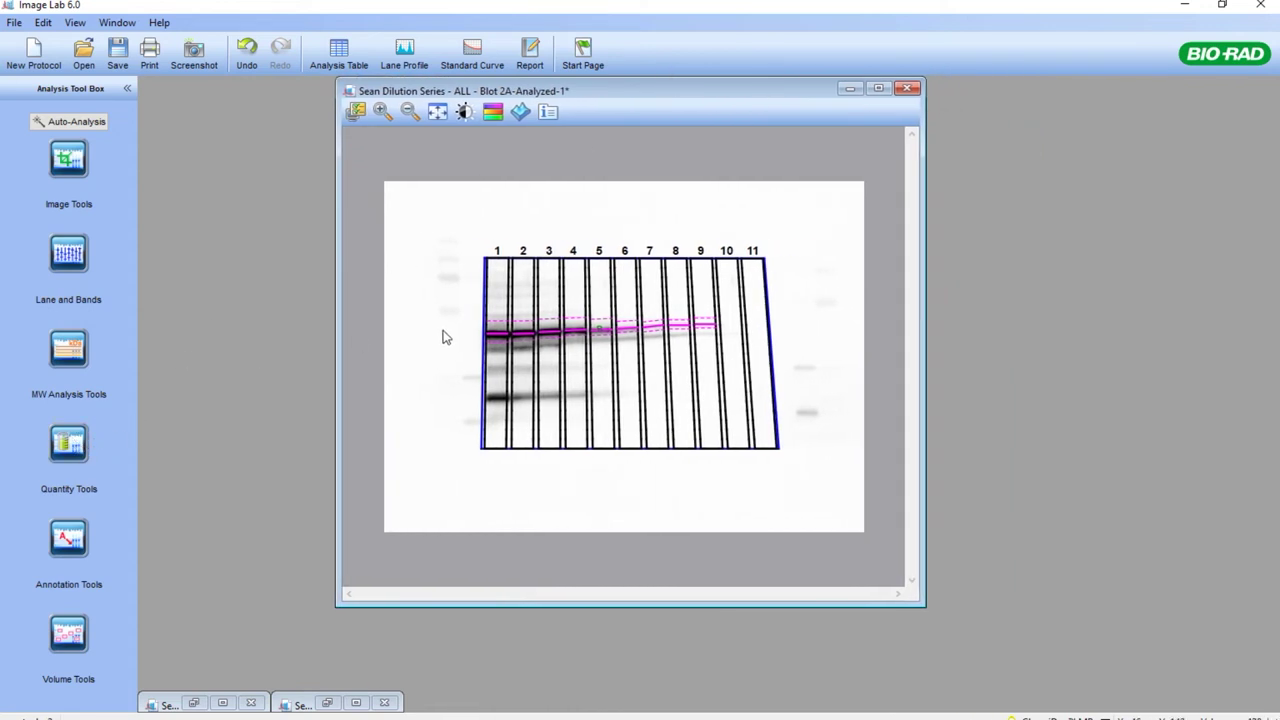
Step: Set band 1 in lane 4 as the relative quantity reference, check its marker up close, and fit the blot to its window
click(69, 445)
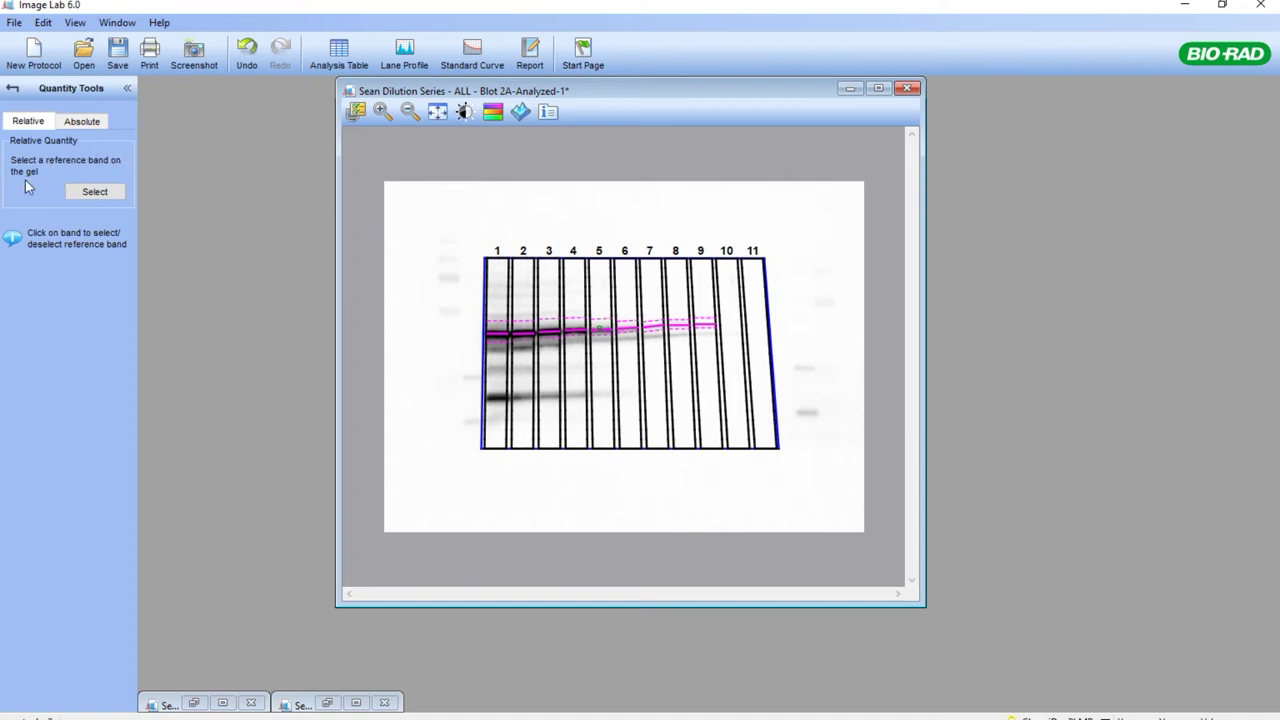
click(96, 192)
click(575, 337)
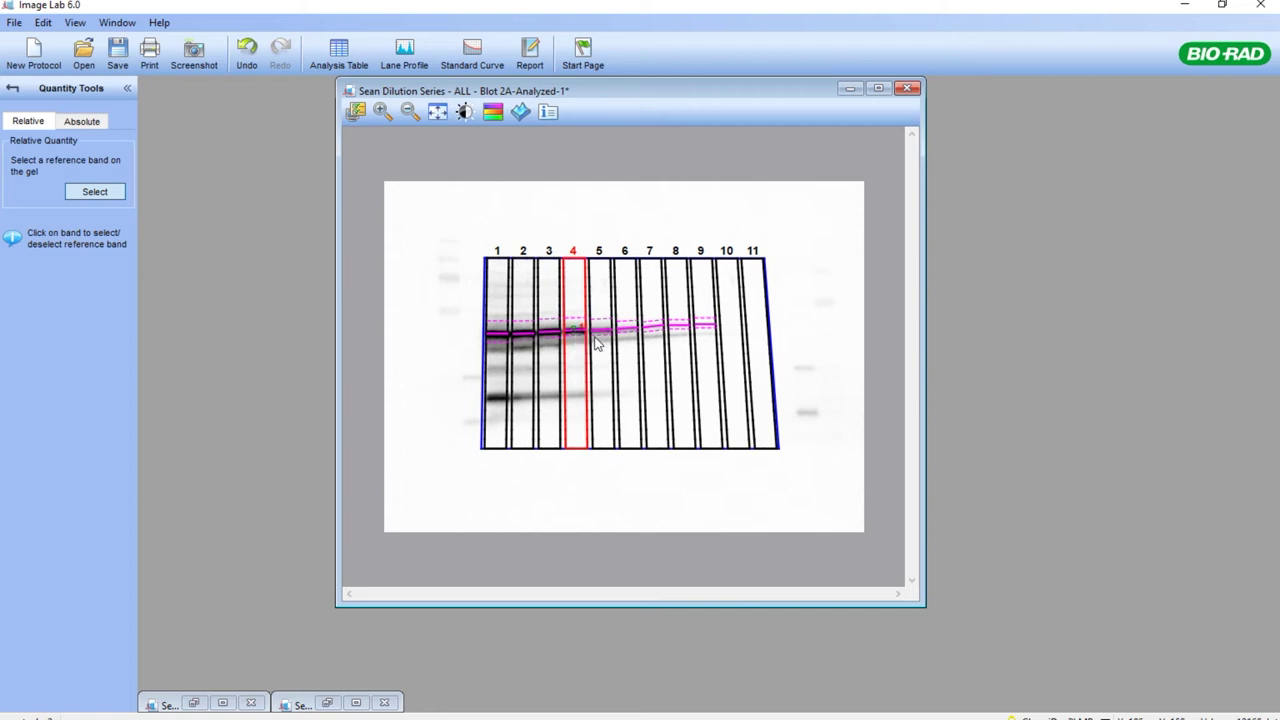
click(437, 112)
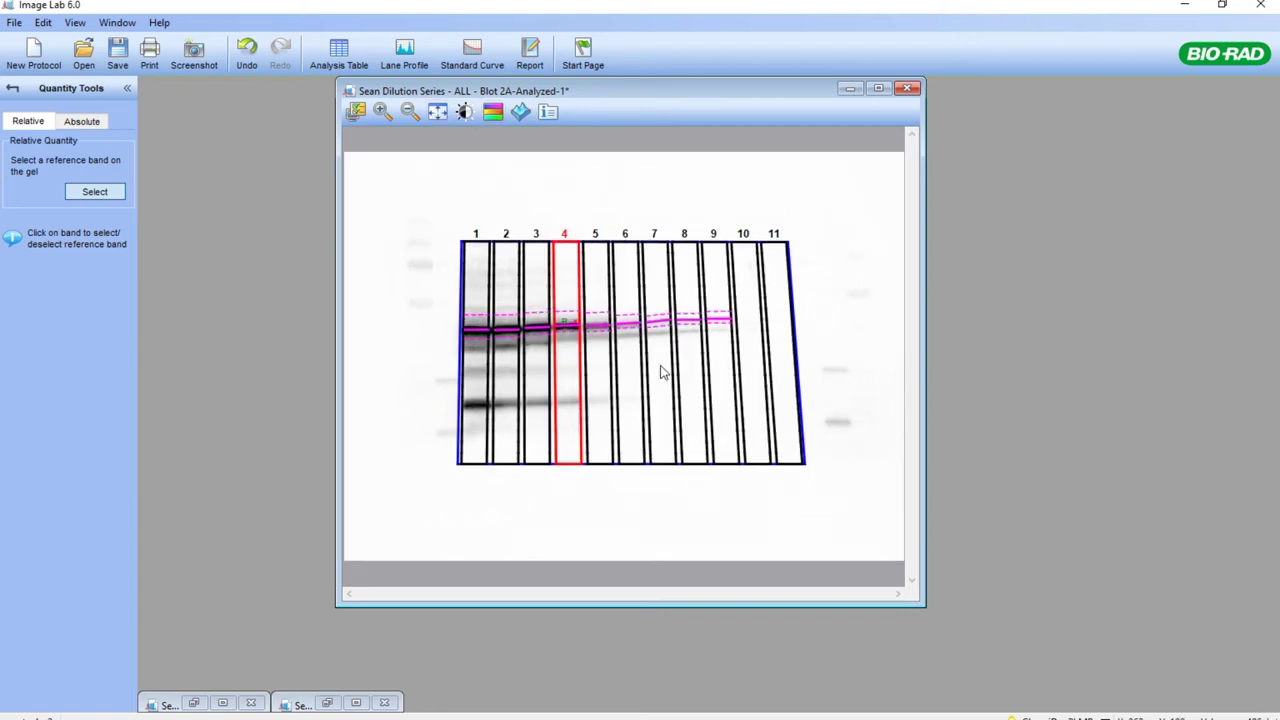
click(386, 113)
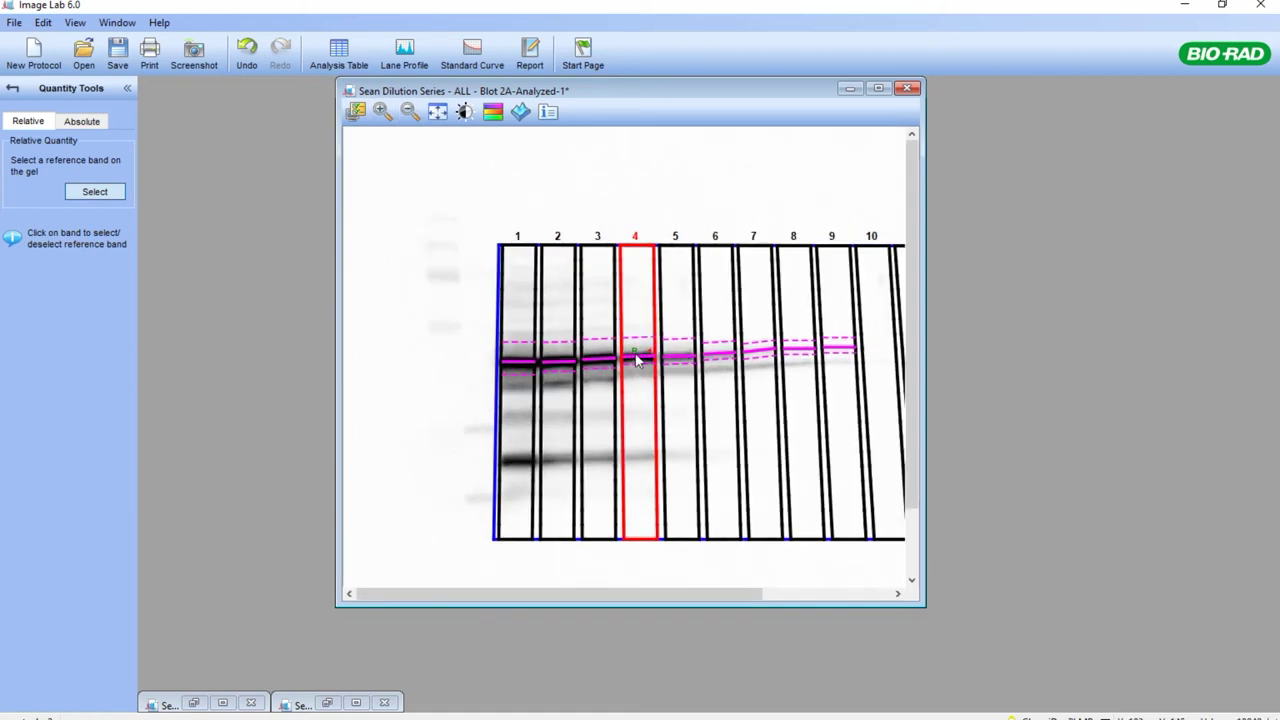
click(437, 112)
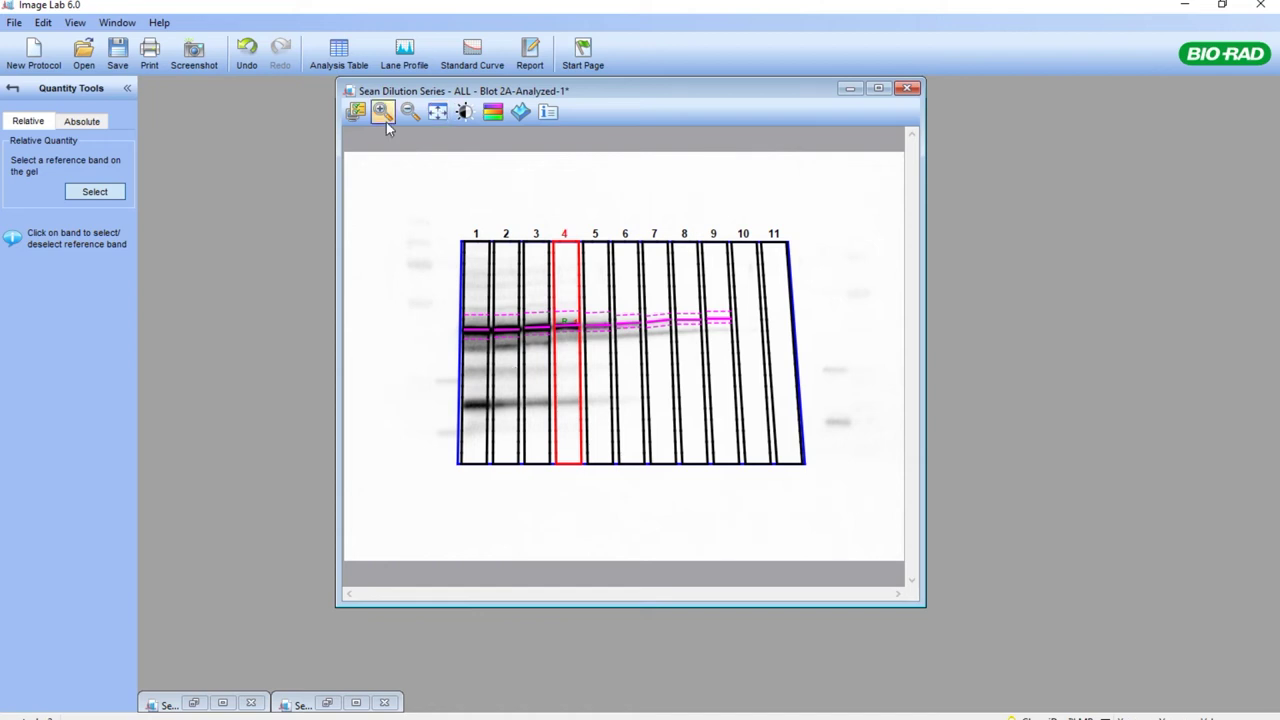
Step: Review the relative quantities and adjusted volumes of the bands against the lane 4 reference in the analysis table, and close it
click(340, 55)
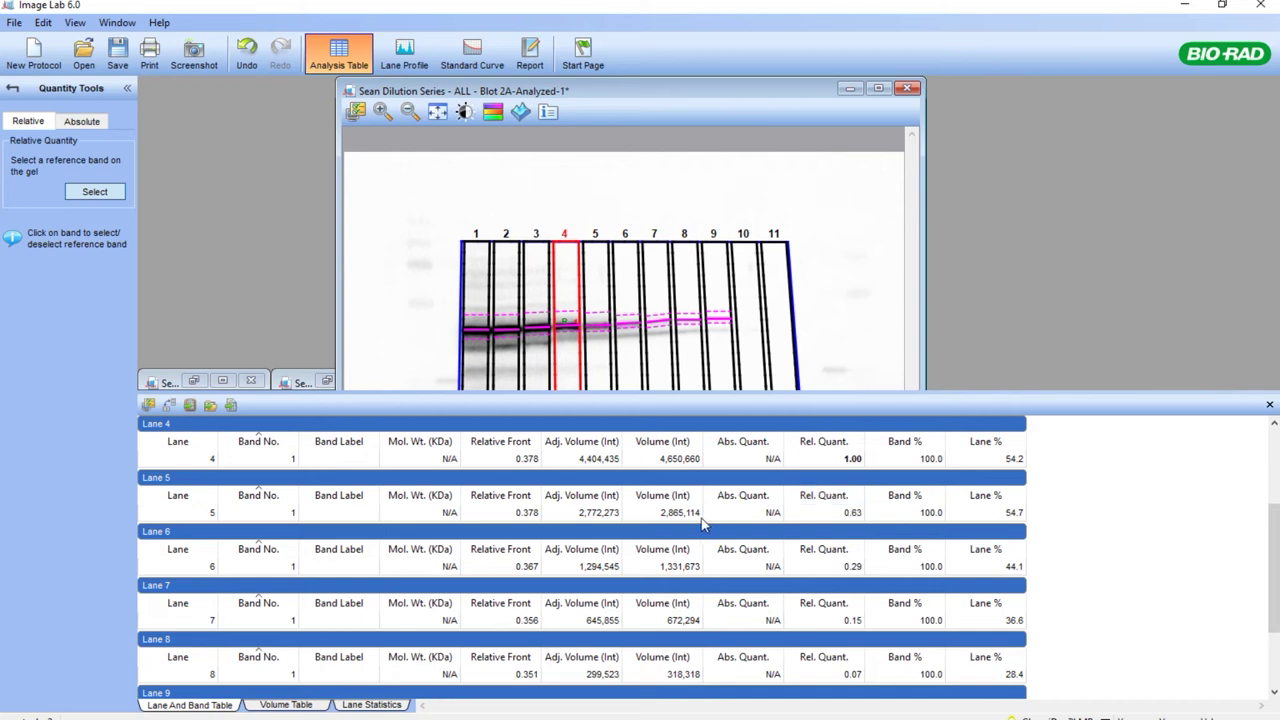
click(603, 515)
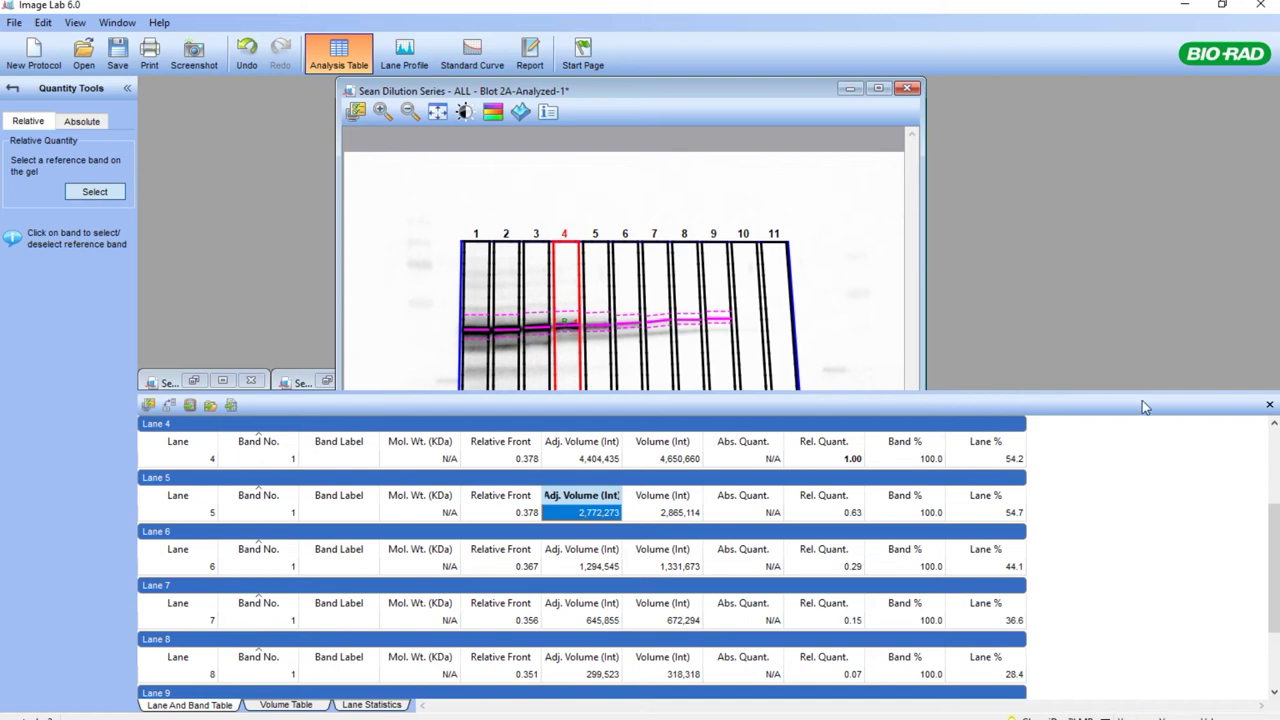
click(1269, 406)
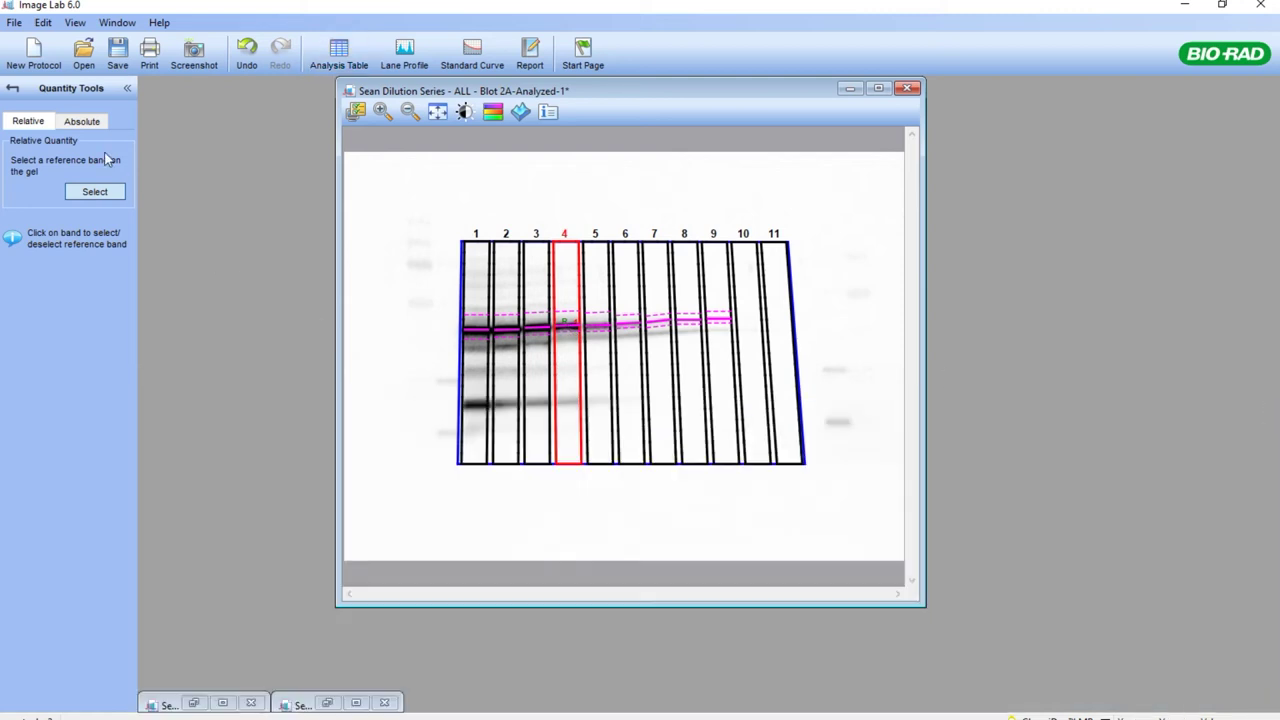
Step: Add band 1 of lane 4 and lane 5 as absolute quantity standards with quantities 100 and 50
click(90, 122)
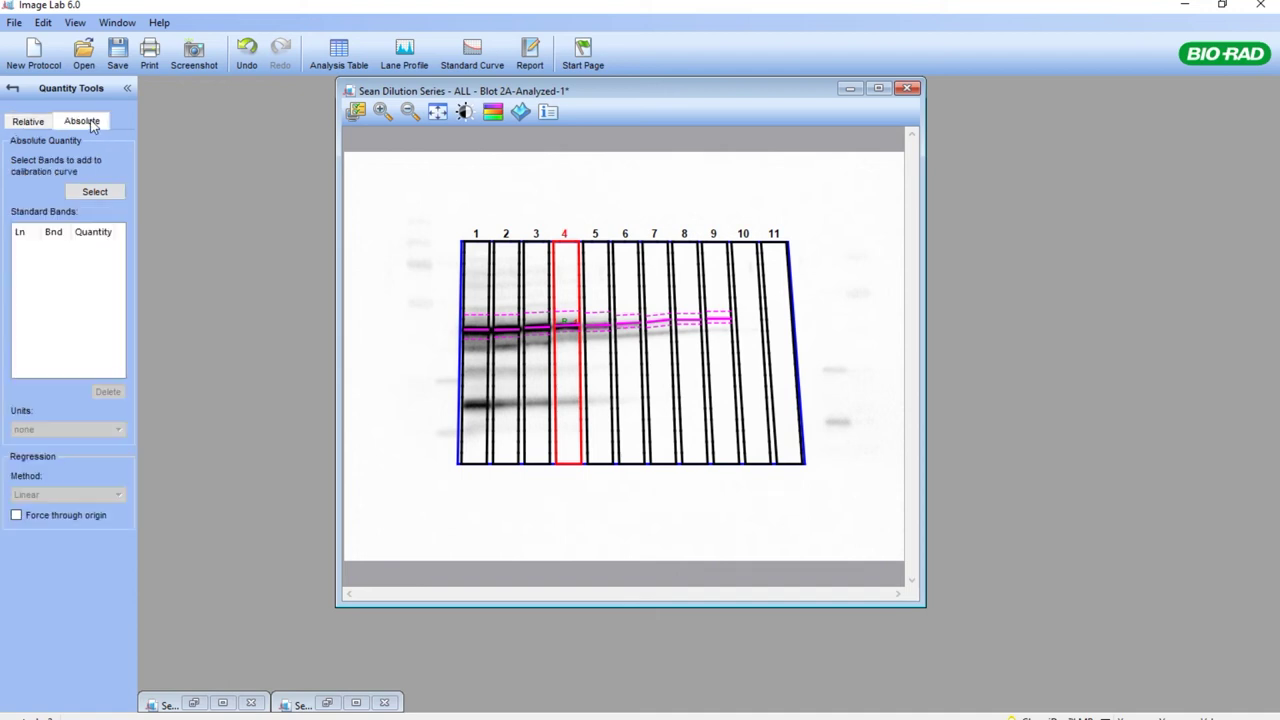
click(100, 193)
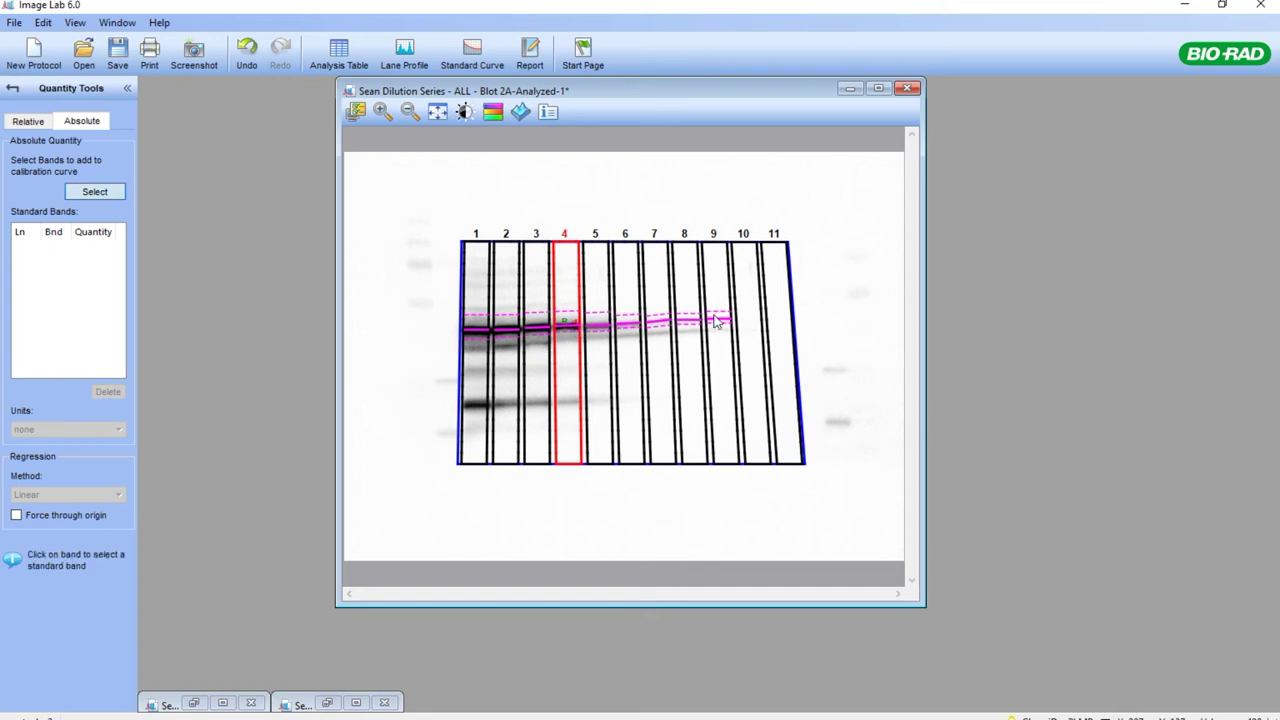
click(566, 330)
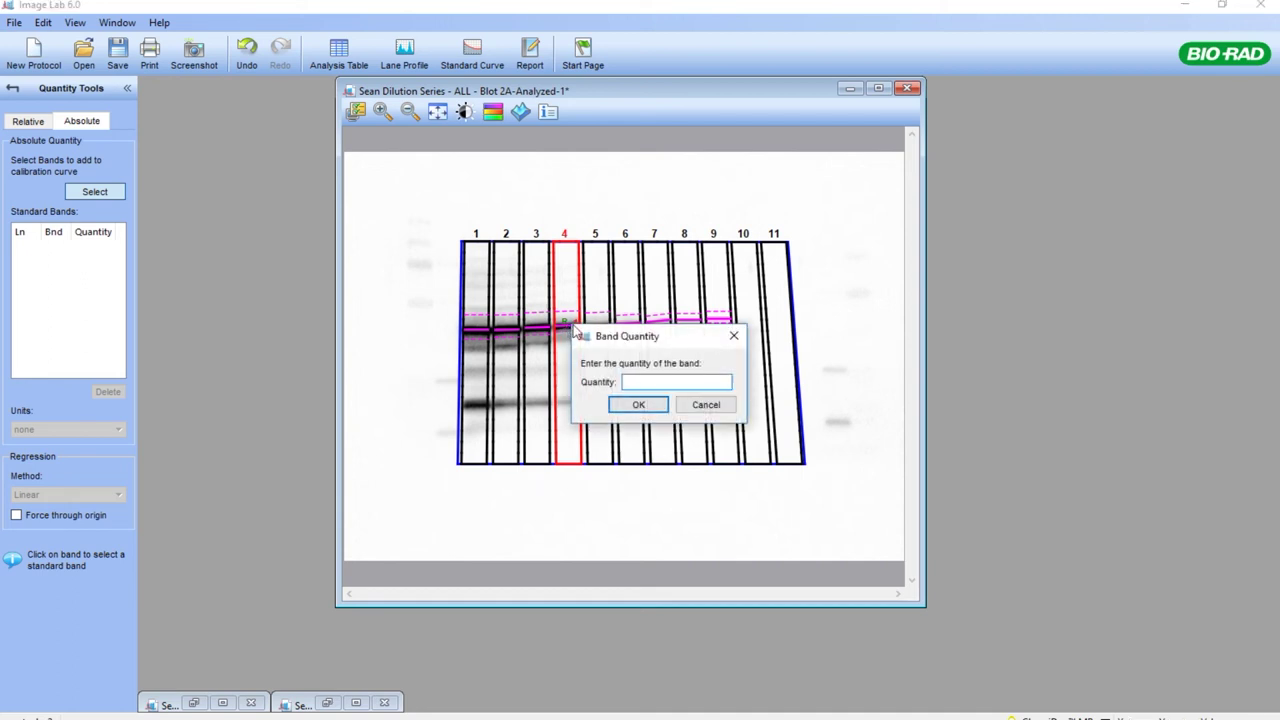
click(628, 382)
click(640, 405)
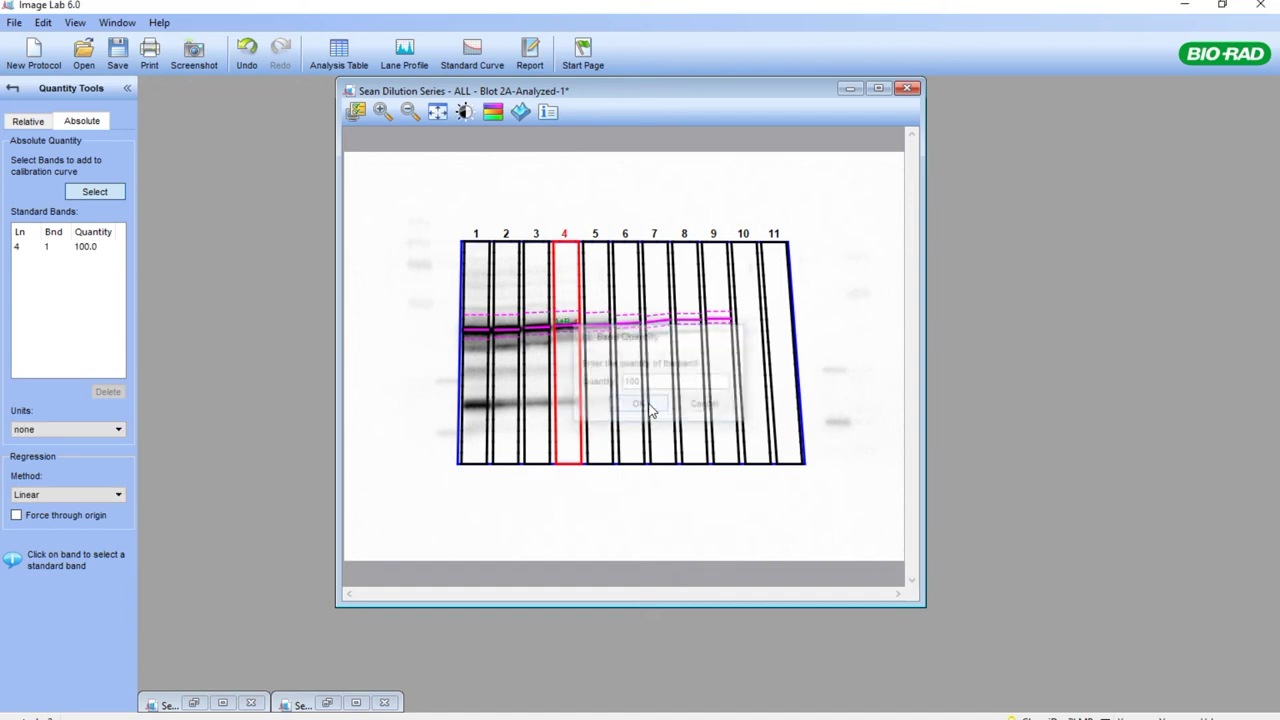
click(600, 330)
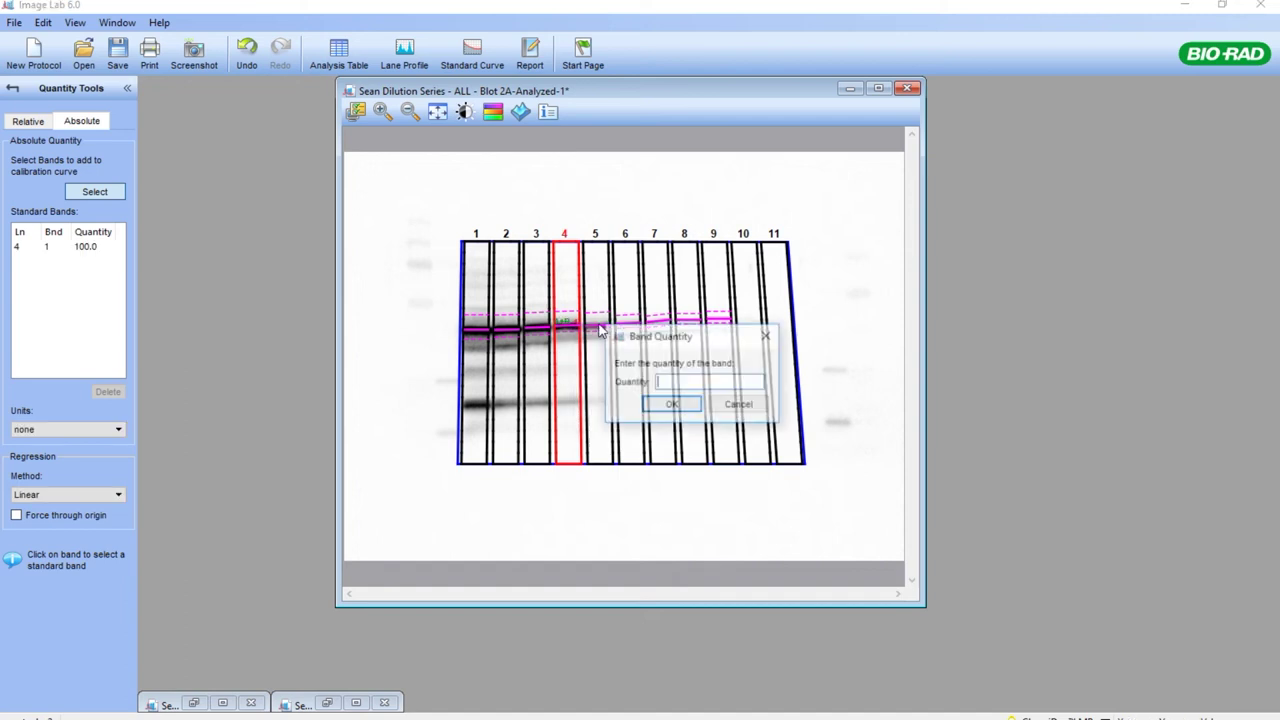
click(680, 382)
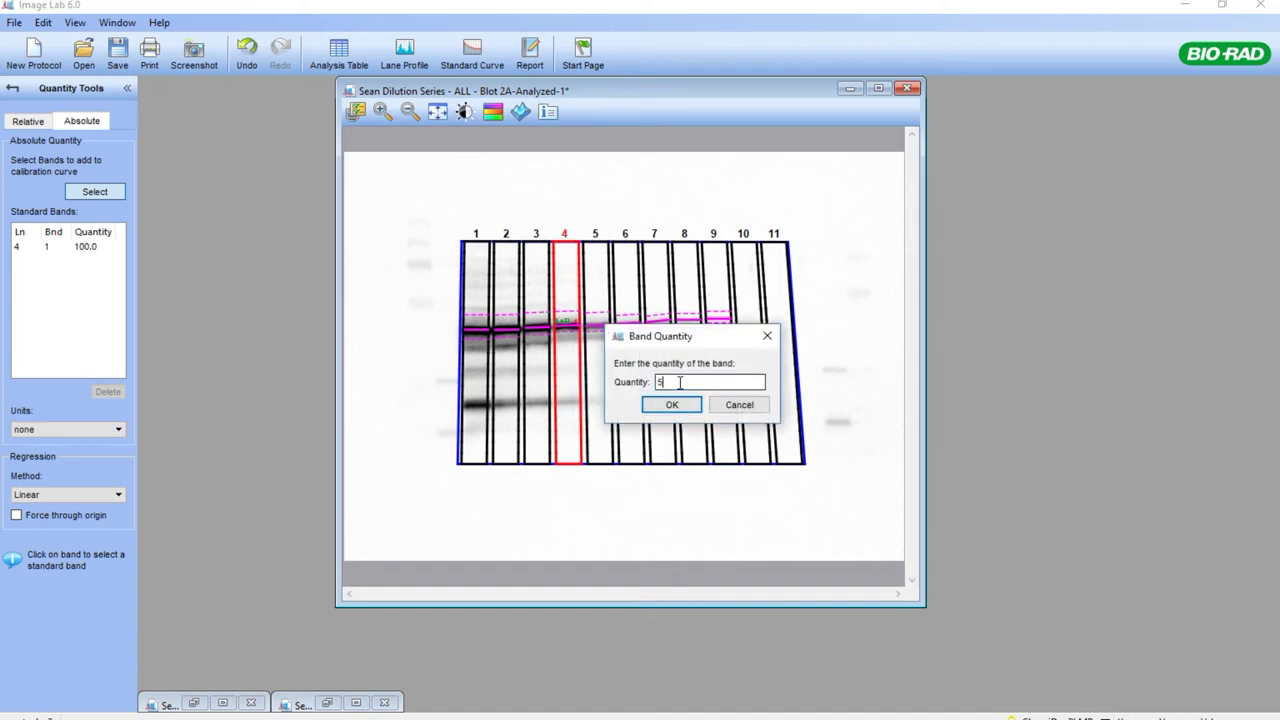
click(672, 405)
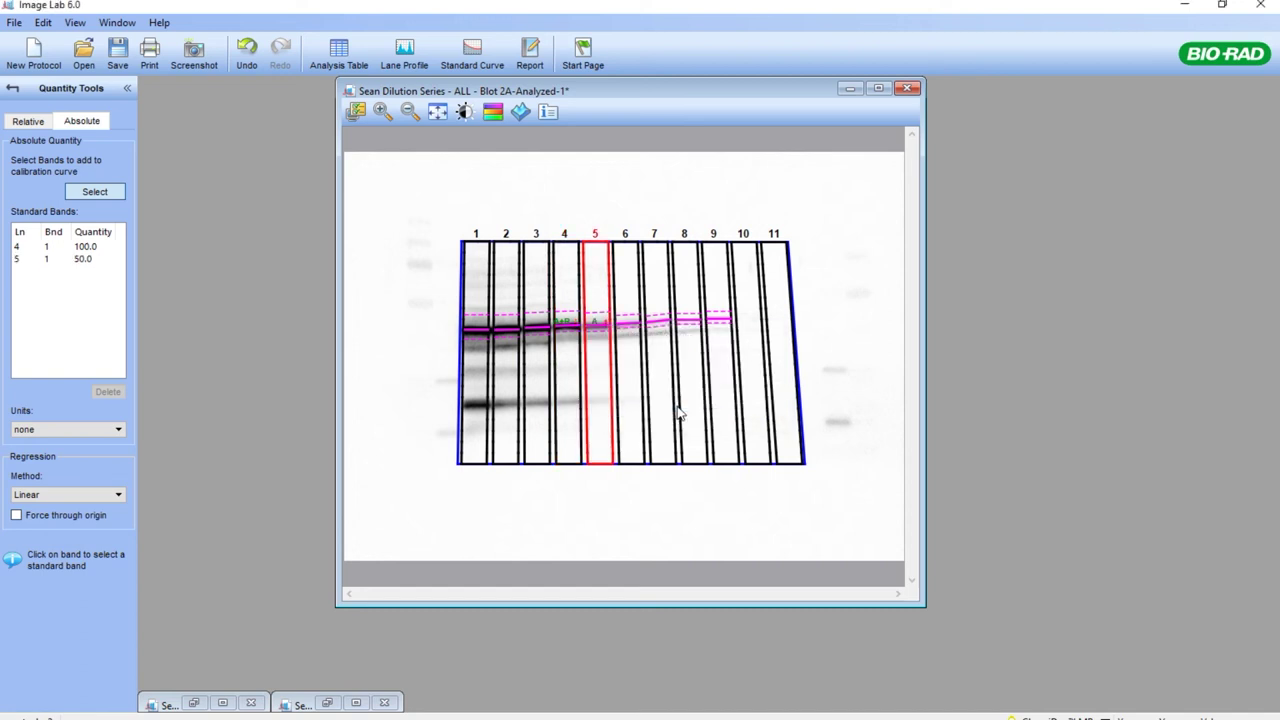
Step: Add band 1 of lane 6 and lane 7 as absolute quantity standards with quantities 25 and 12
click(630, 330)
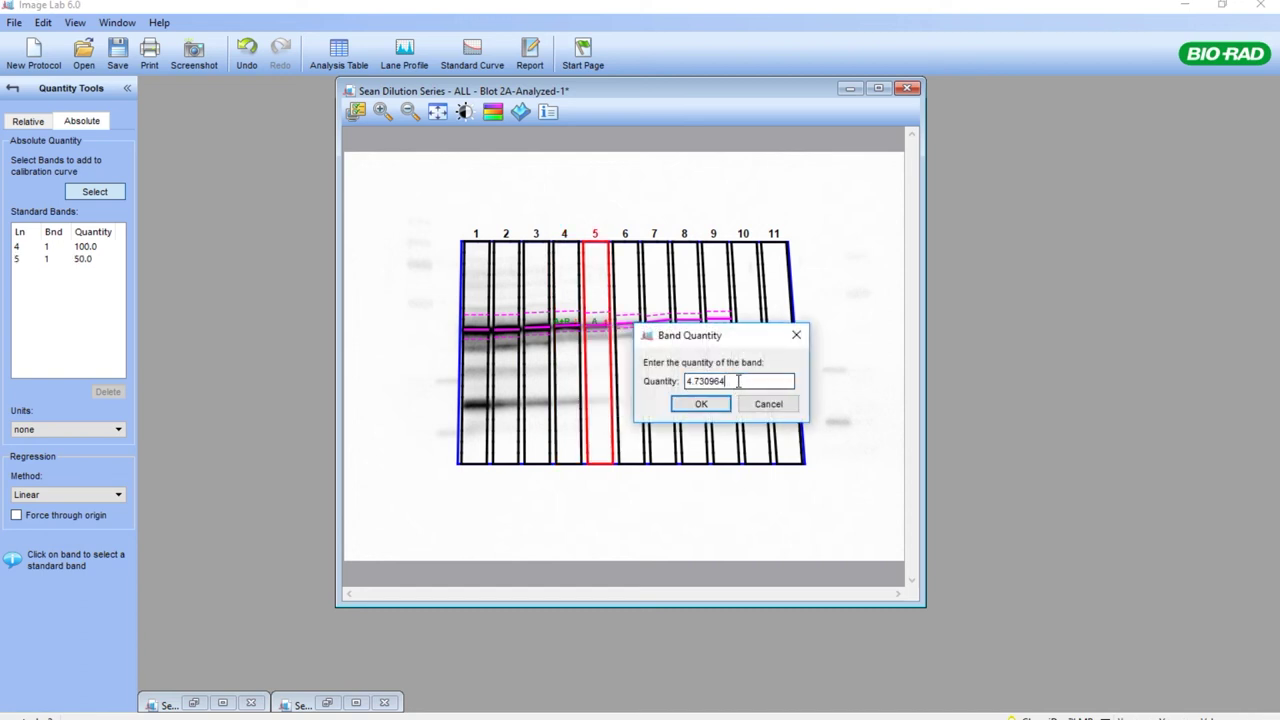
text(25)
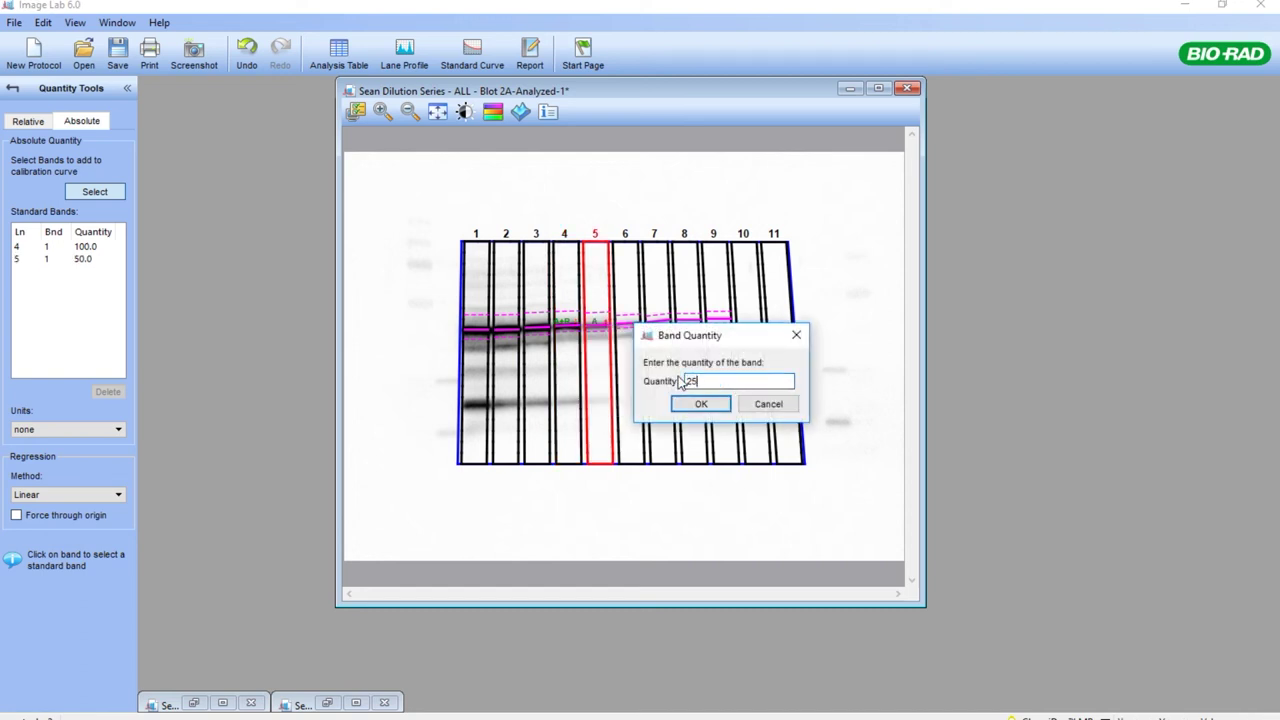
click(699, 405)
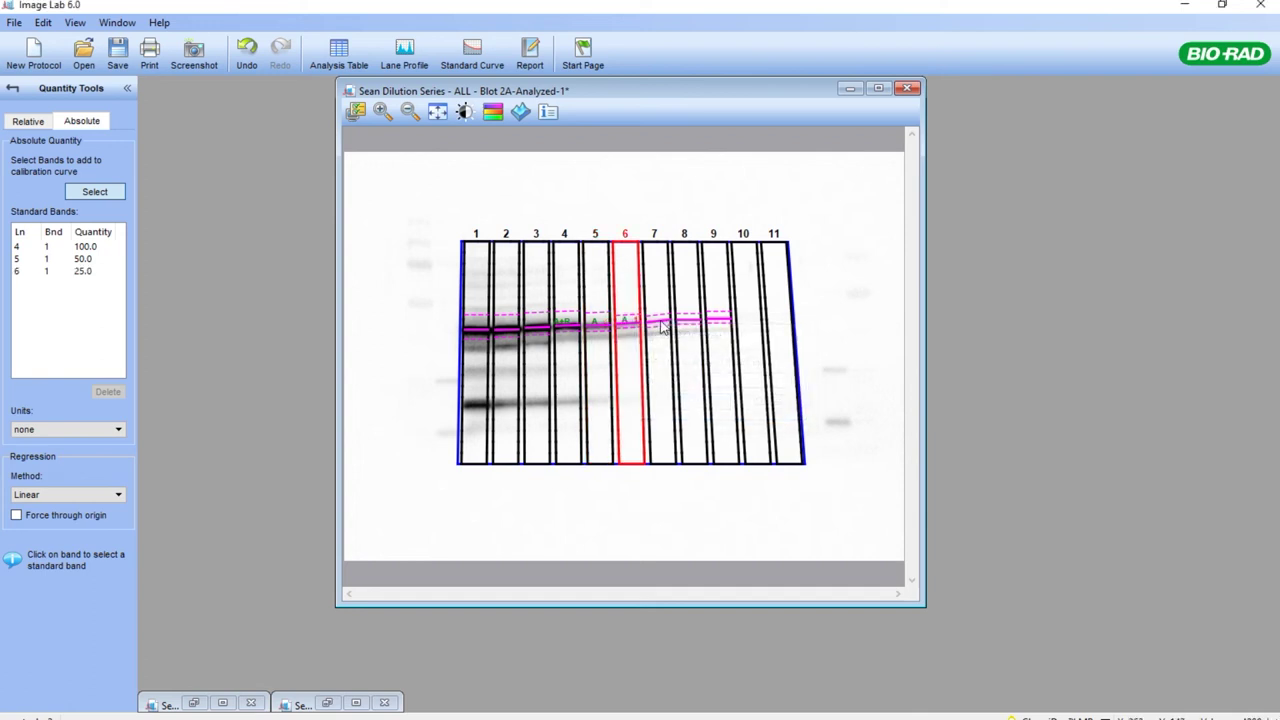
click(662, 327)
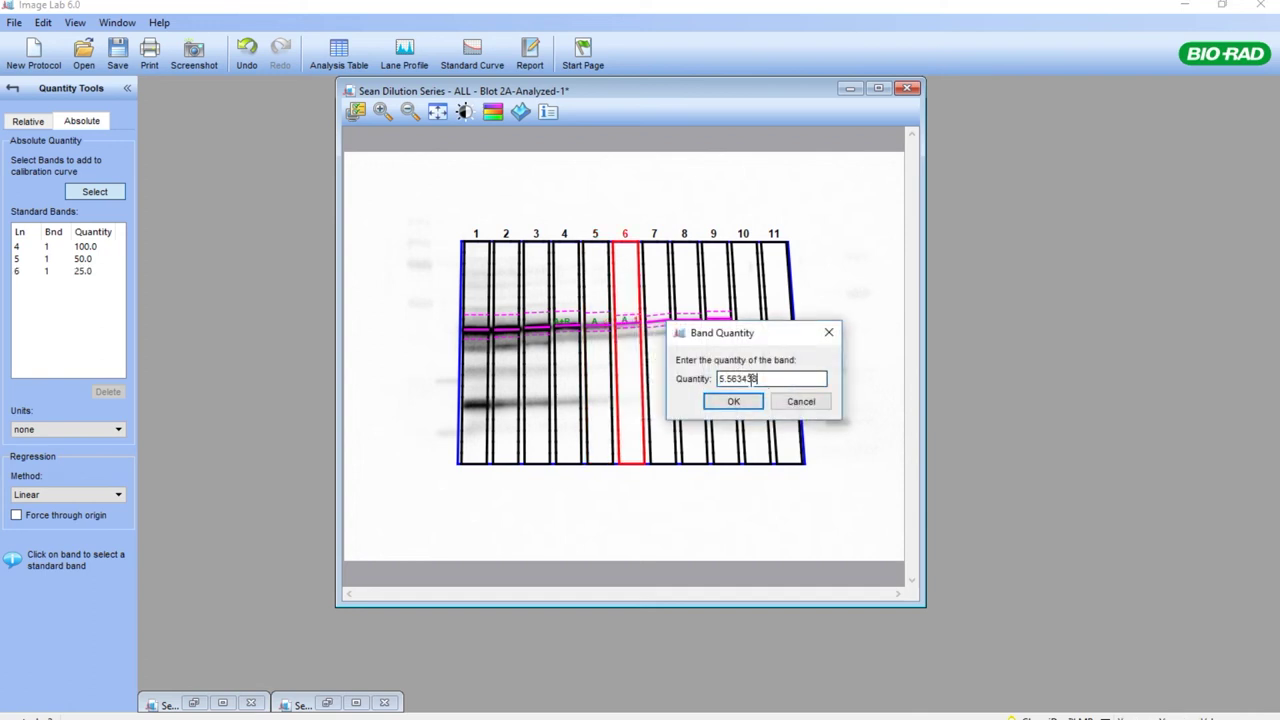
text(12)
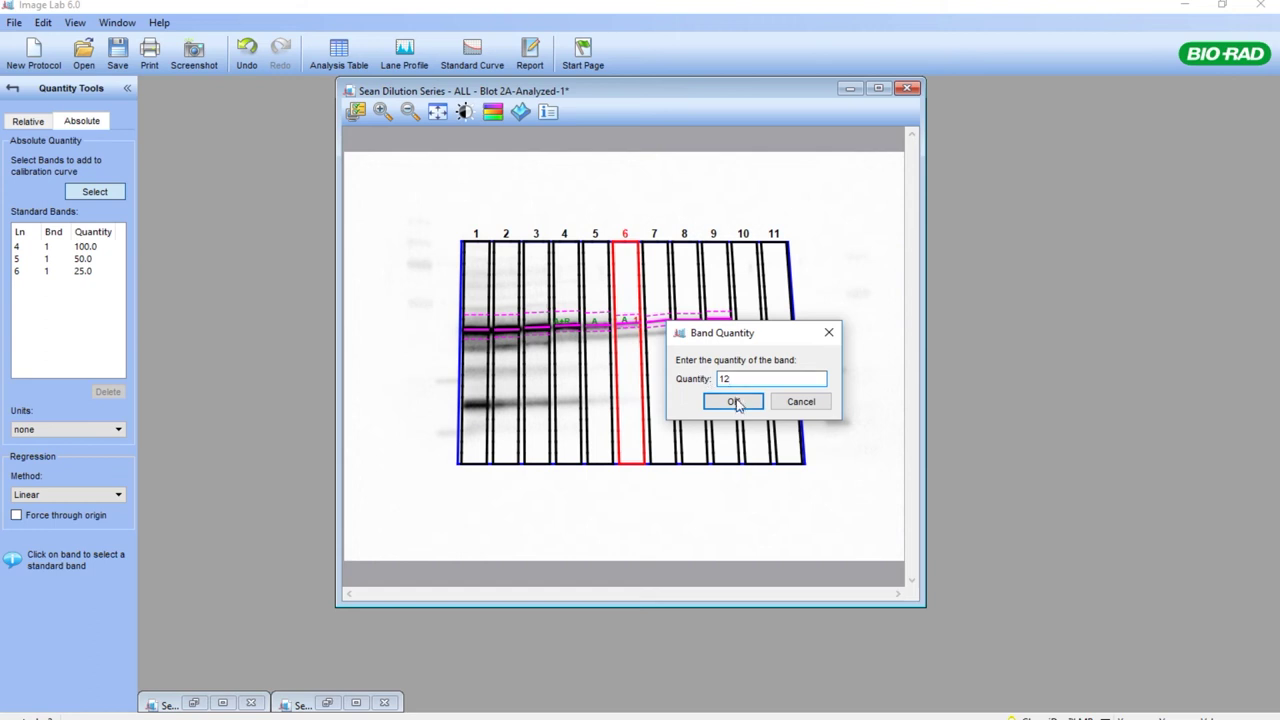
click(733, 402)
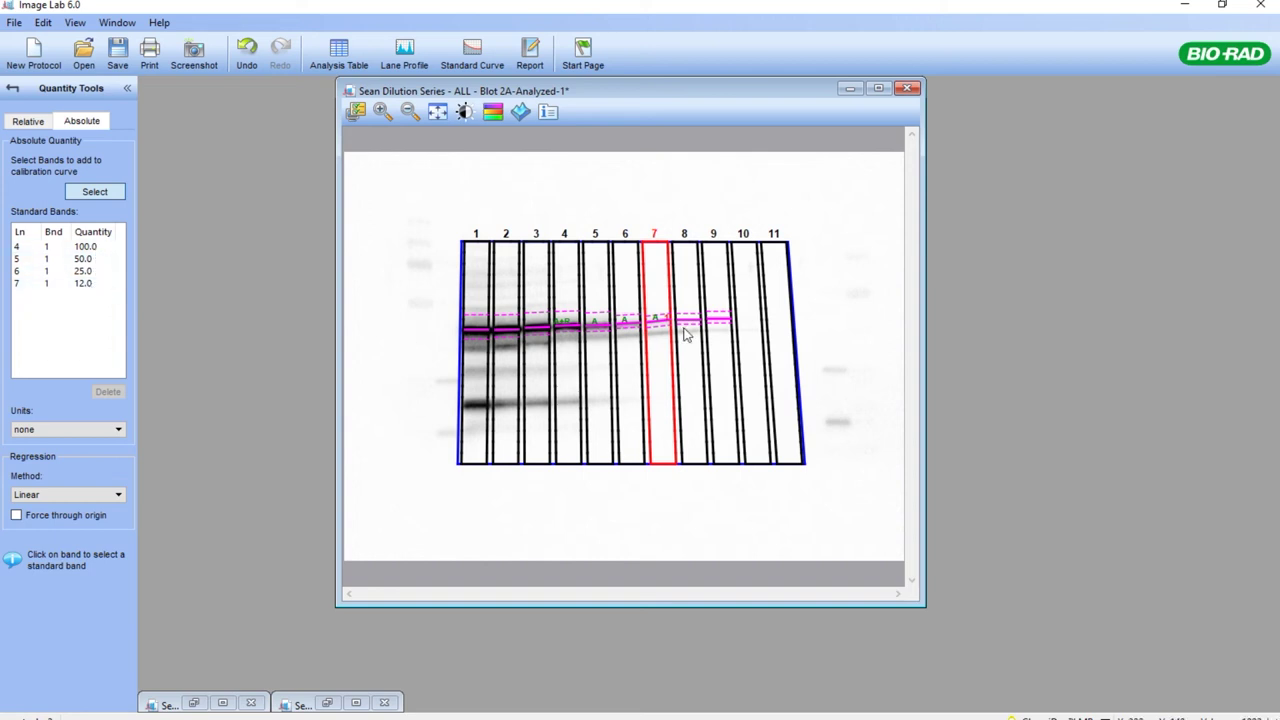
Step: Check the absolute quantity standard curve, and review the absolute quantities of all lanes in the analysis table
click(471, 66)
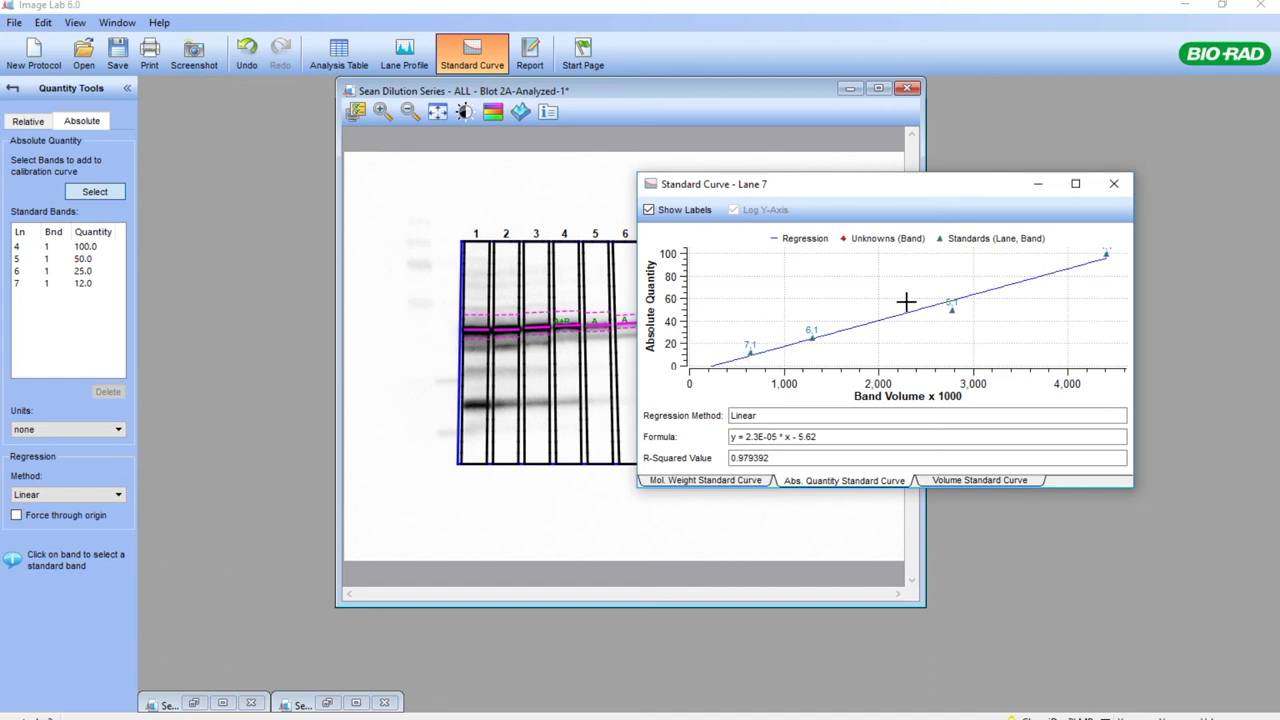
click(1114, 185)
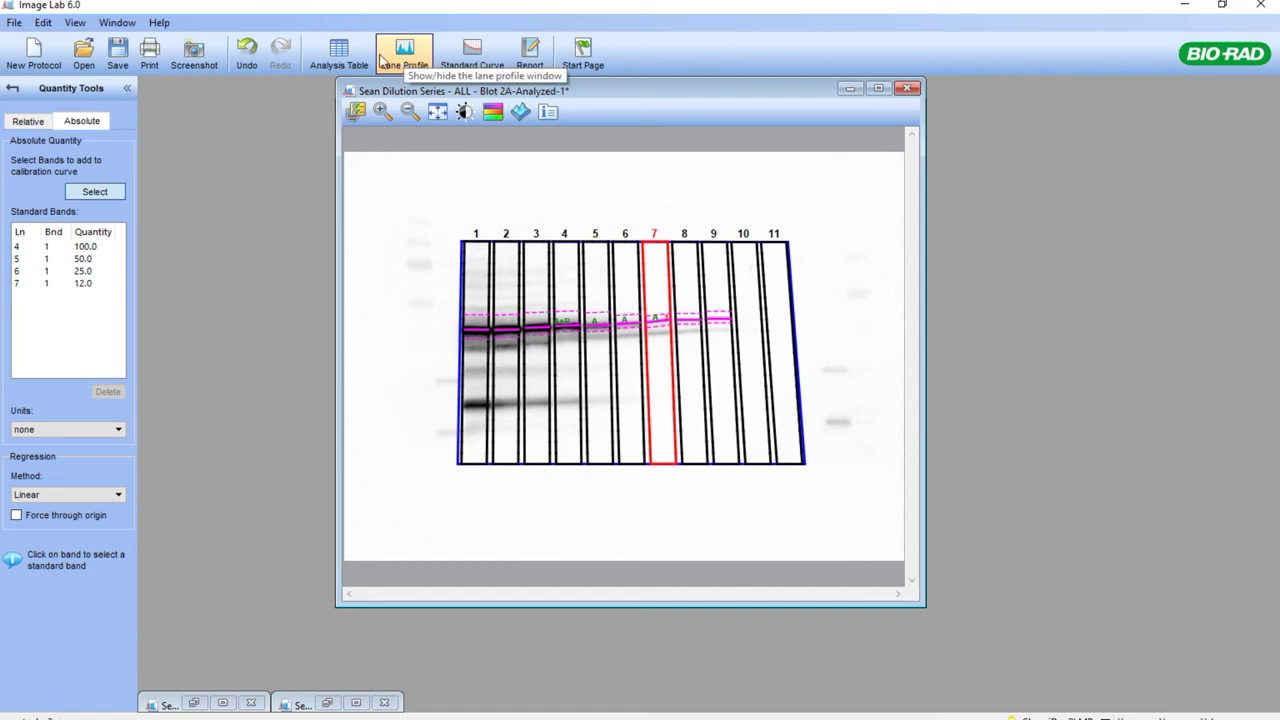
click(350, 62)
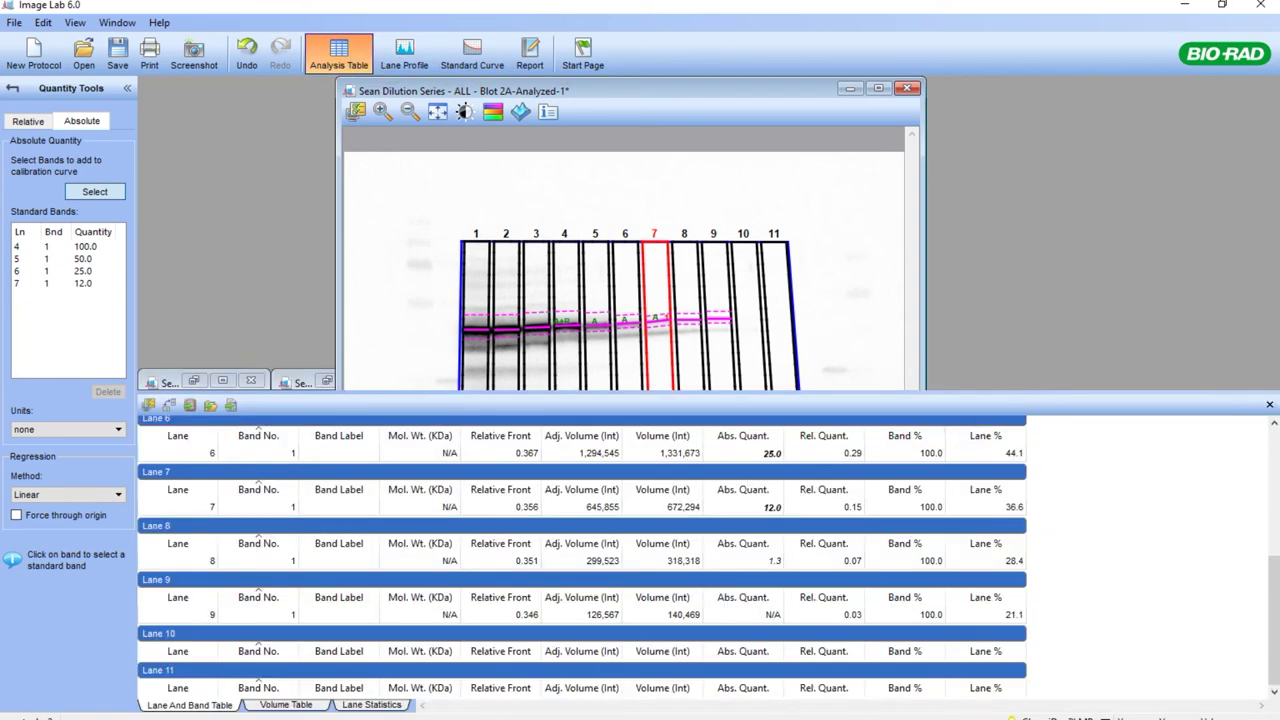
drag(1275, 600, 1275, 455)
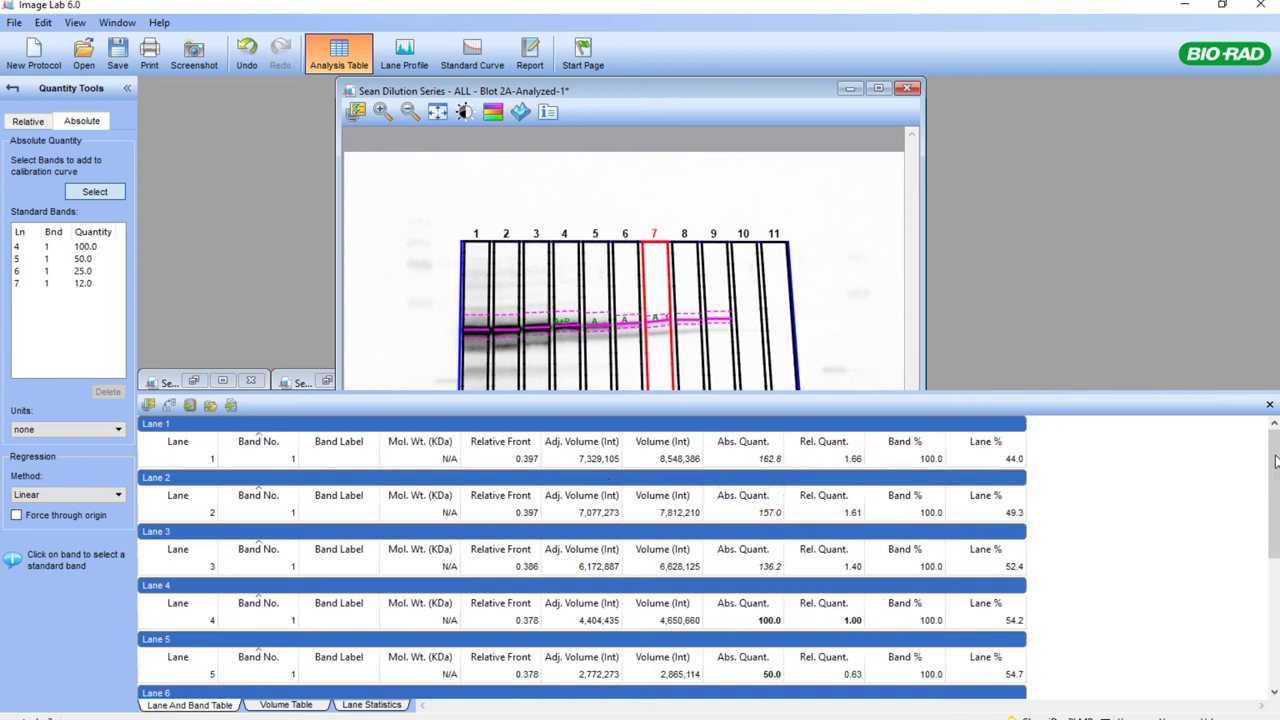
scroll(1276, 500, down, 1)
scroll(1276, 500, down, 2)
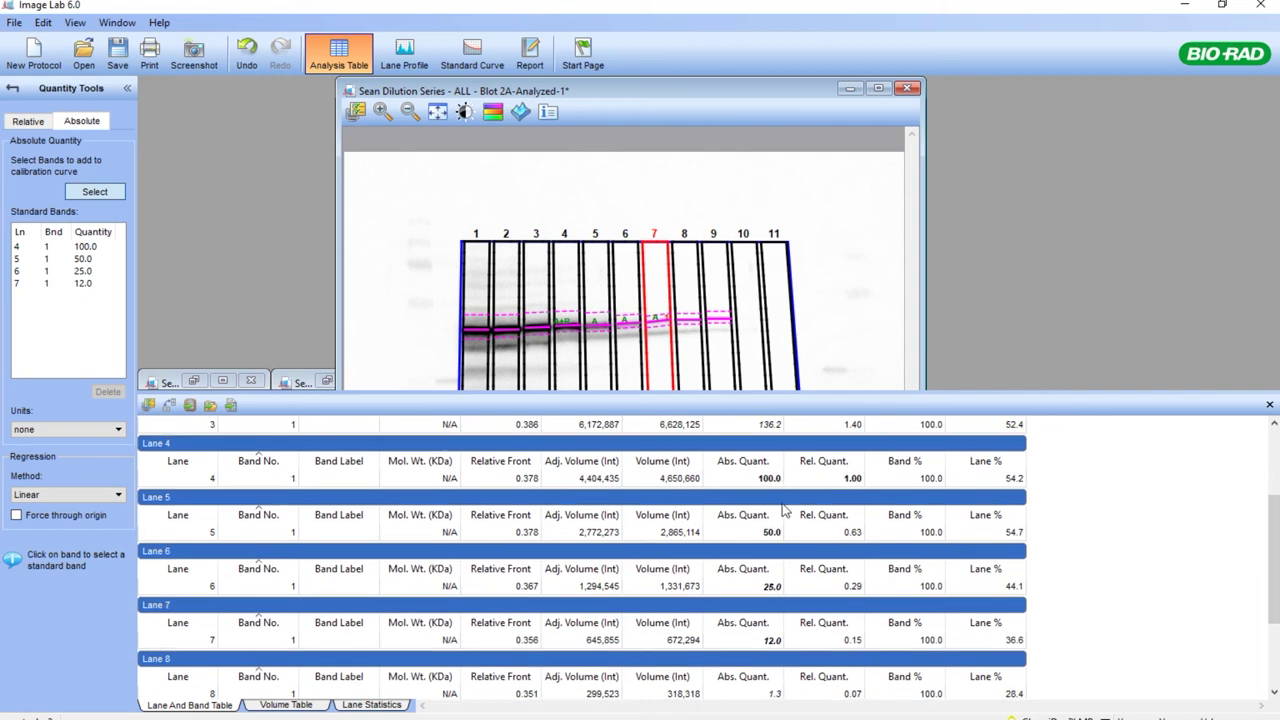
drag(1276, 548, 1270, 636)
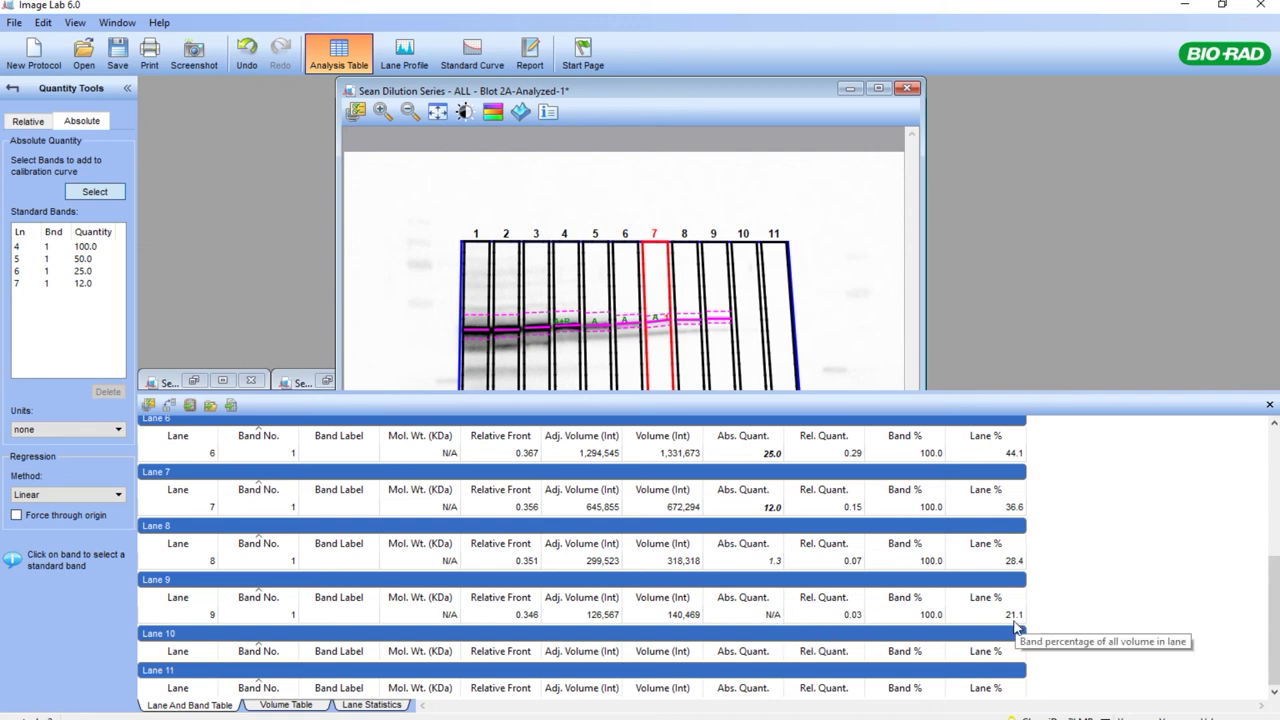
click(1270, 405)
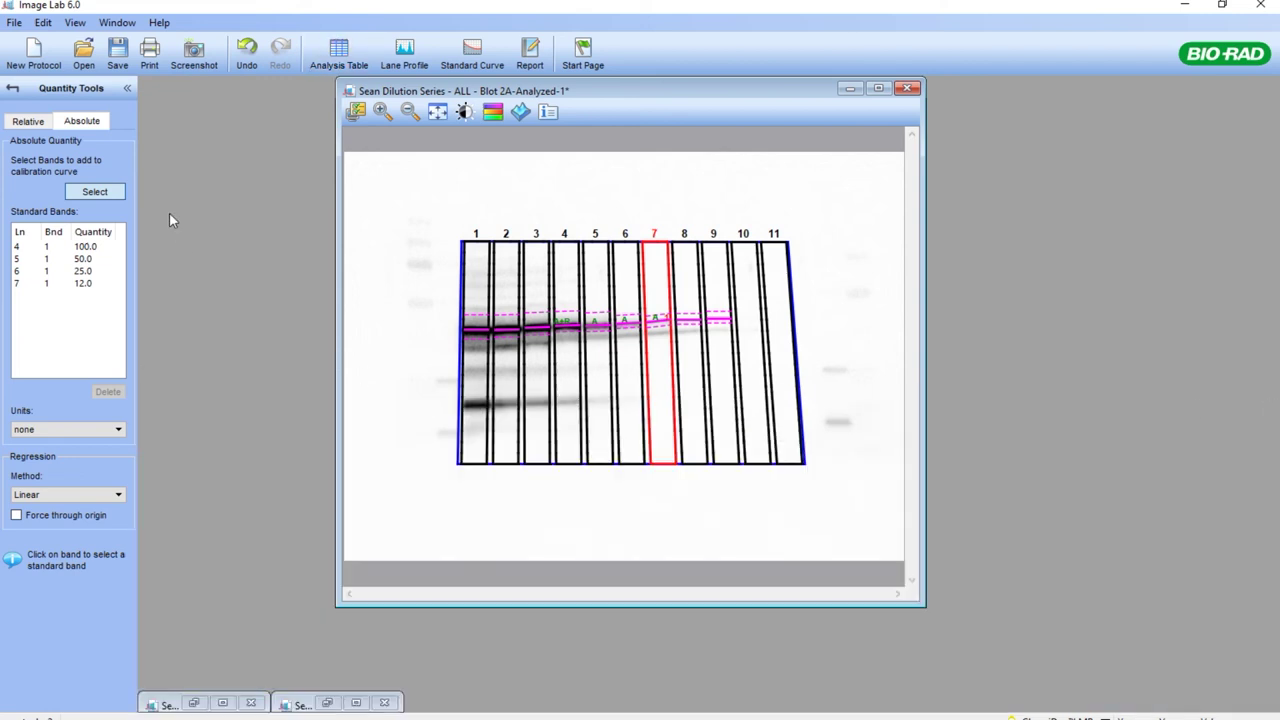
Step: Leave the quantity tools and add the text annotation "SDE" above lane 1 of the blot
click(12, 91)
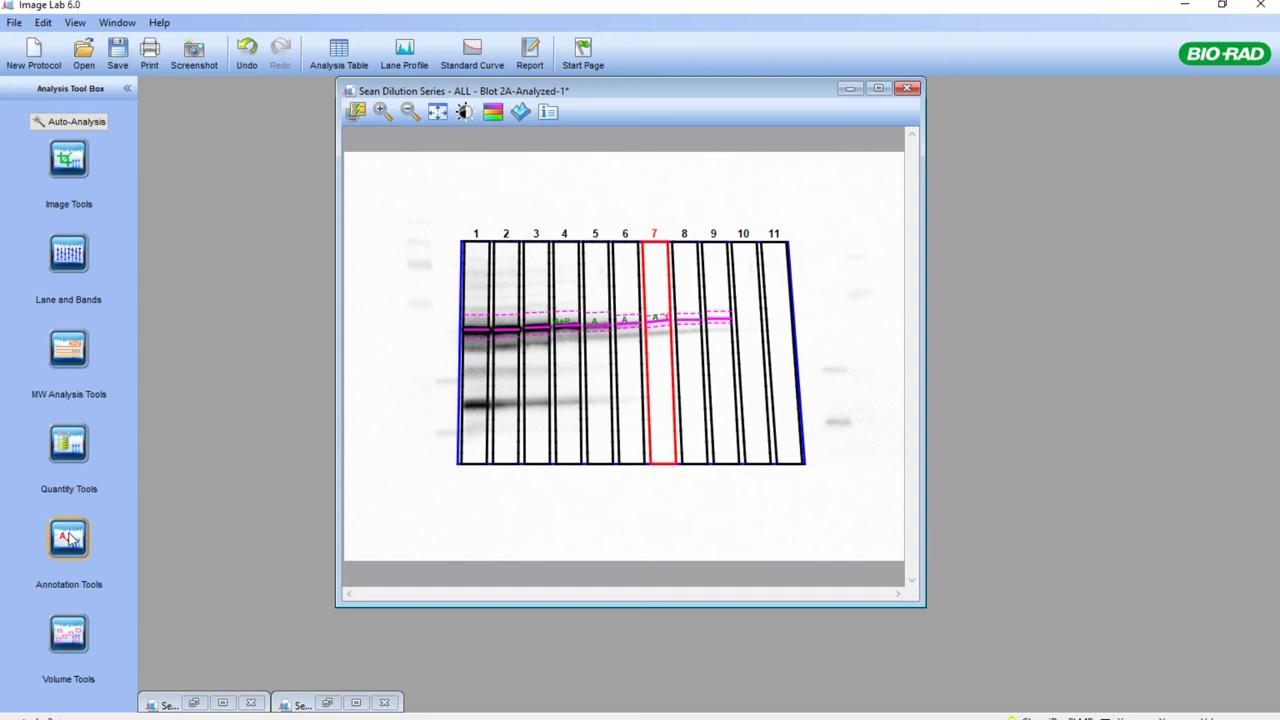
click(68, 539)
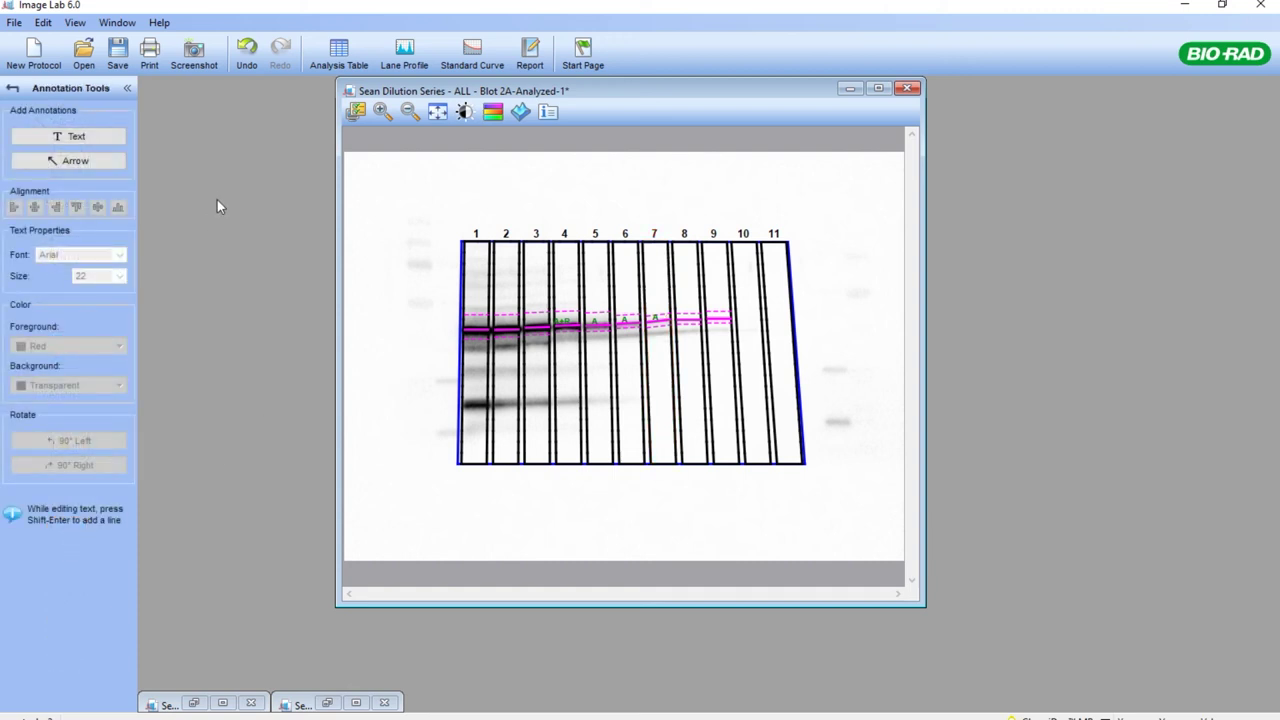
click(84, 140)
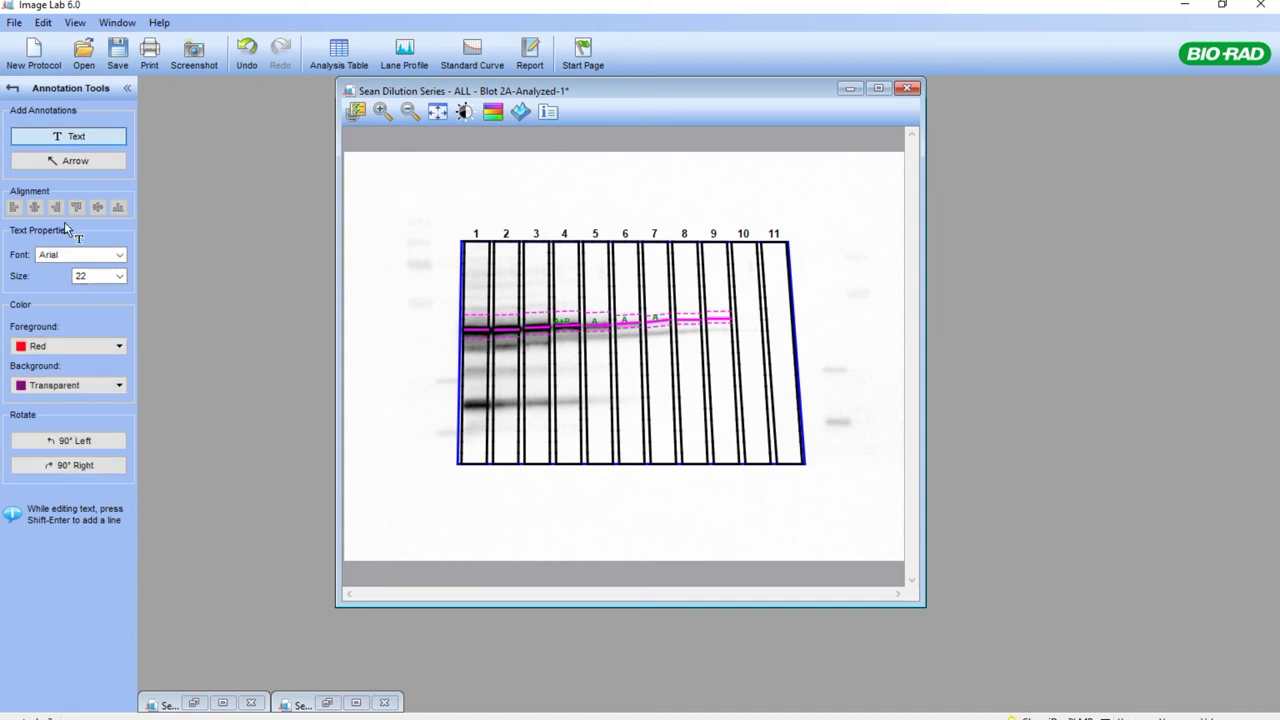
click(470, 198)
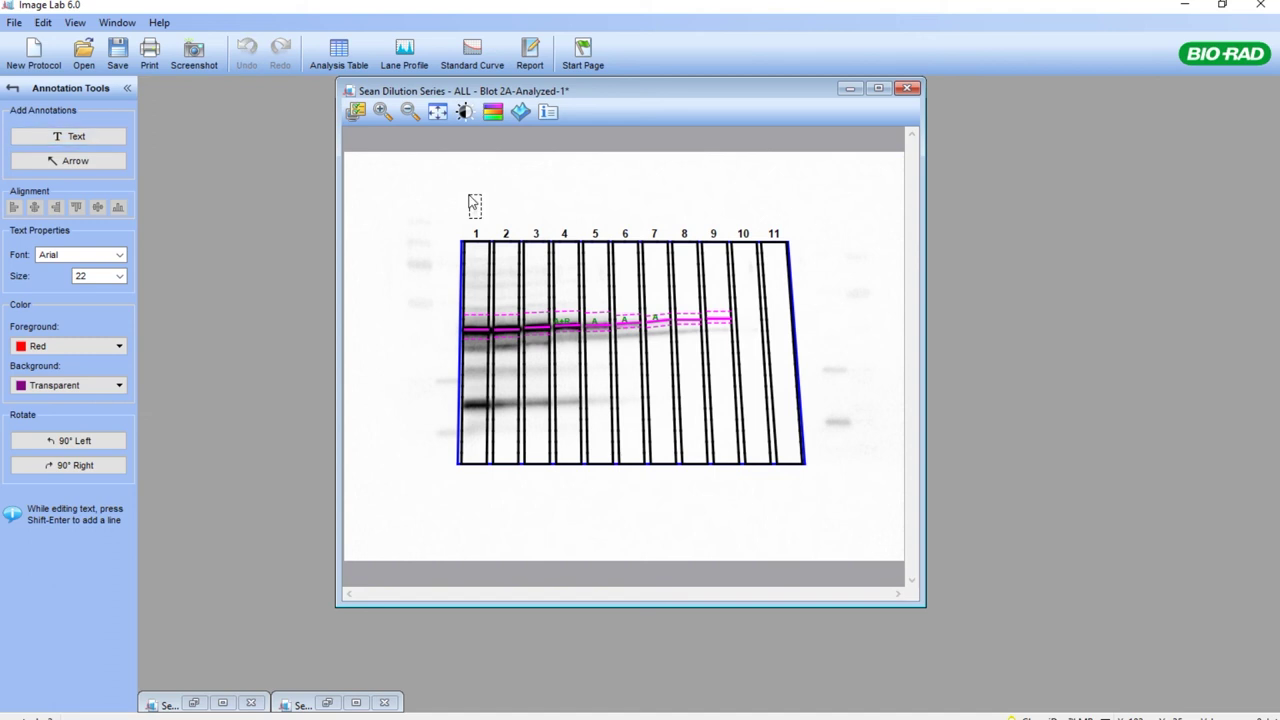
text(SDE)
click(535, 211)
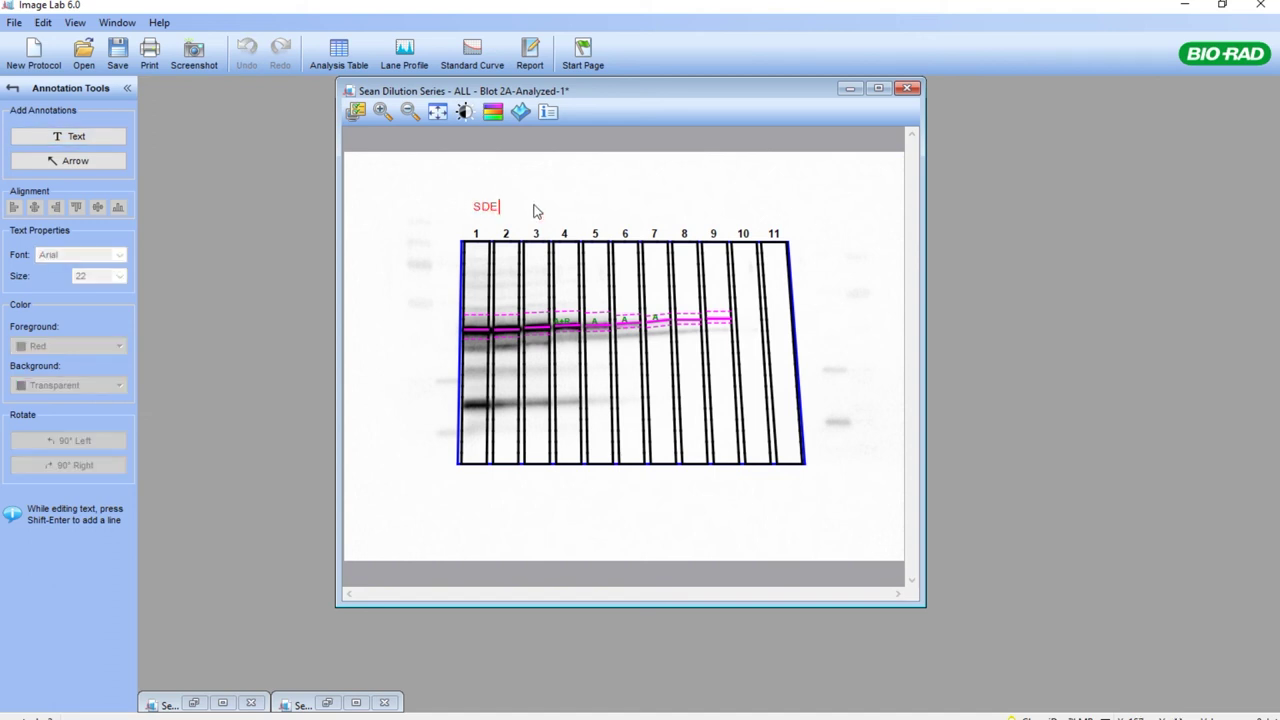
click(483, 206)
click(501, 210)
Step: Add the text annotation "DRT" above lane 4 of the blot
click(66, 136)
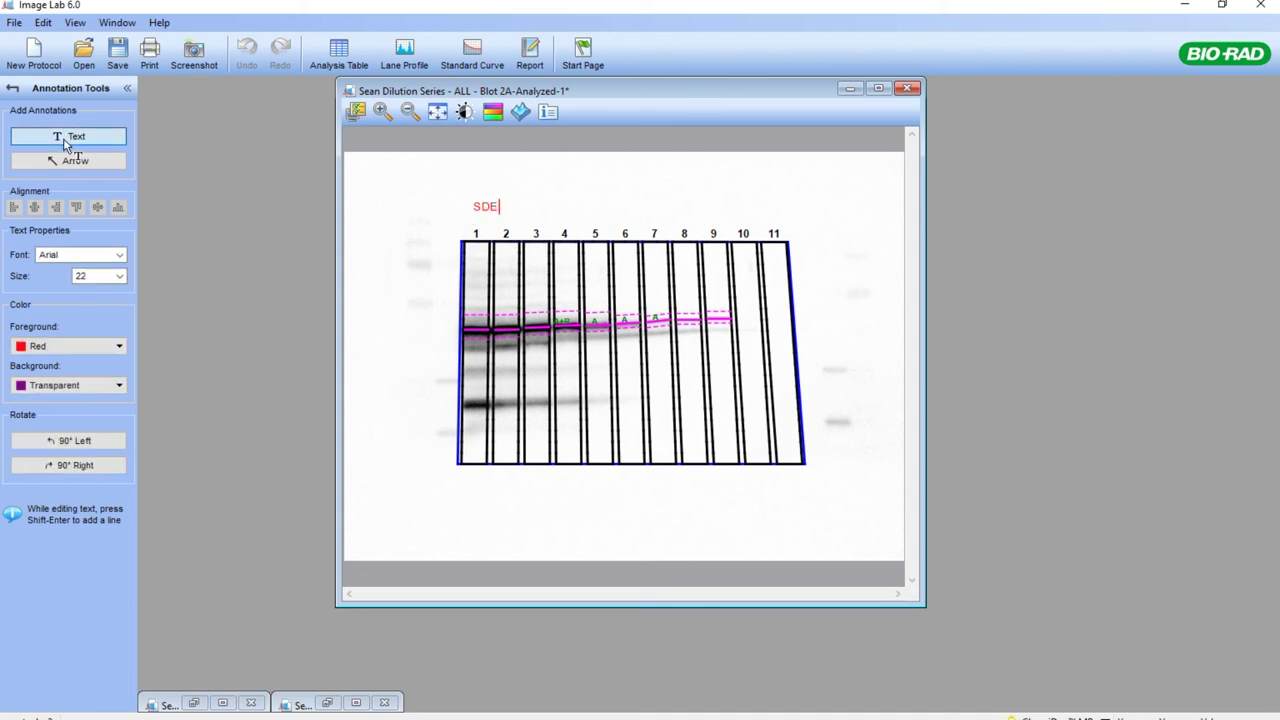
click(561, 221)
text(DRT)
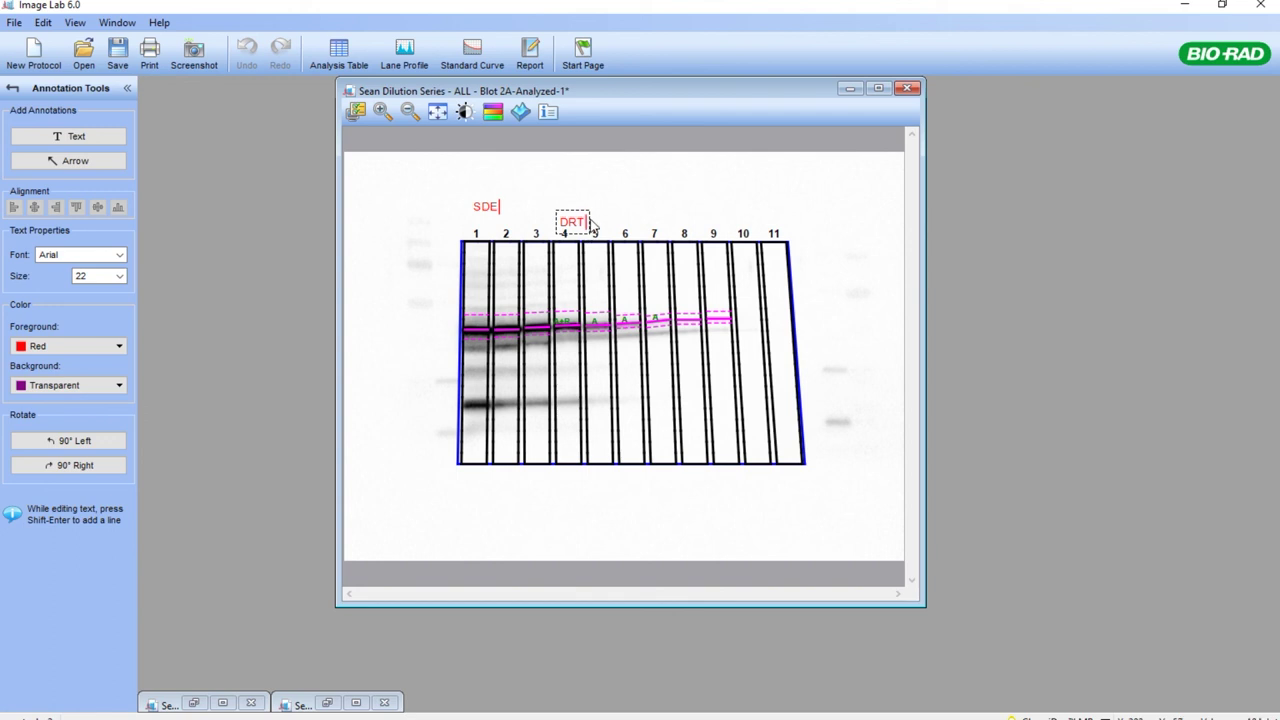
click(594, 224)
Step: Copy the "SDE" annotation and paste three duplicates onto the blot
click(503, 211)
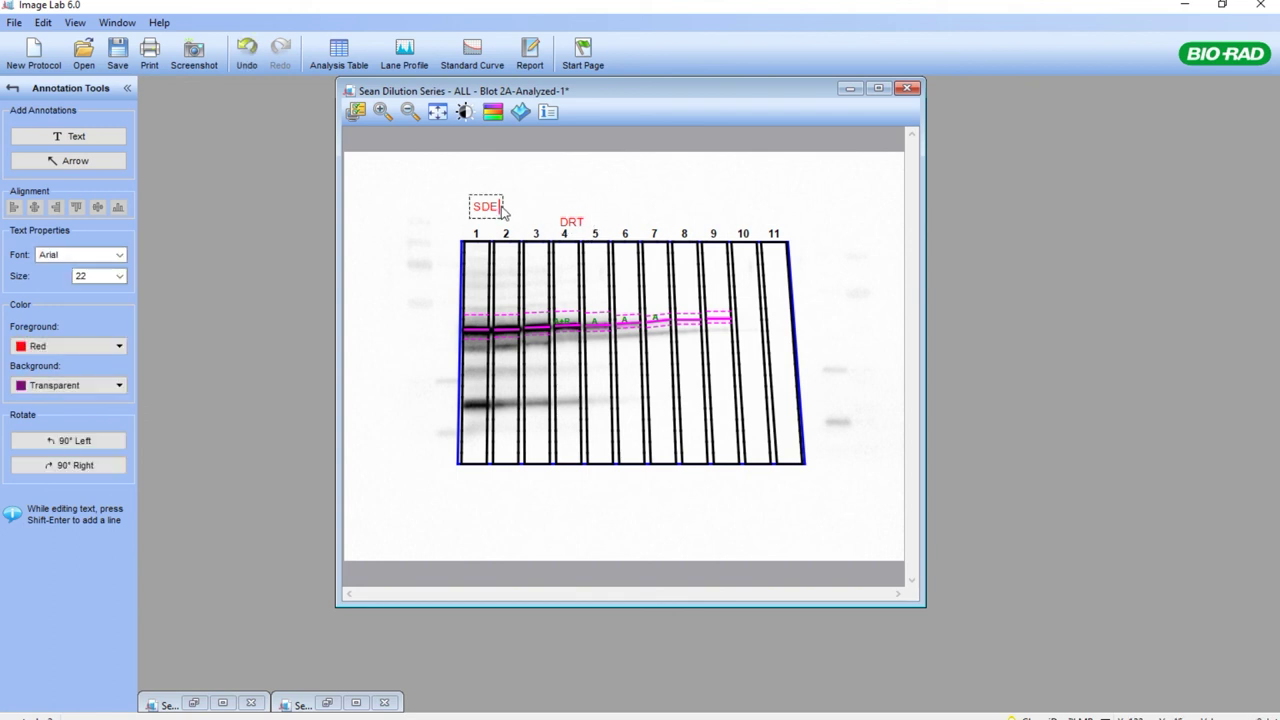
click(505, 224)
click(504, 222)
key(ctrl+v)
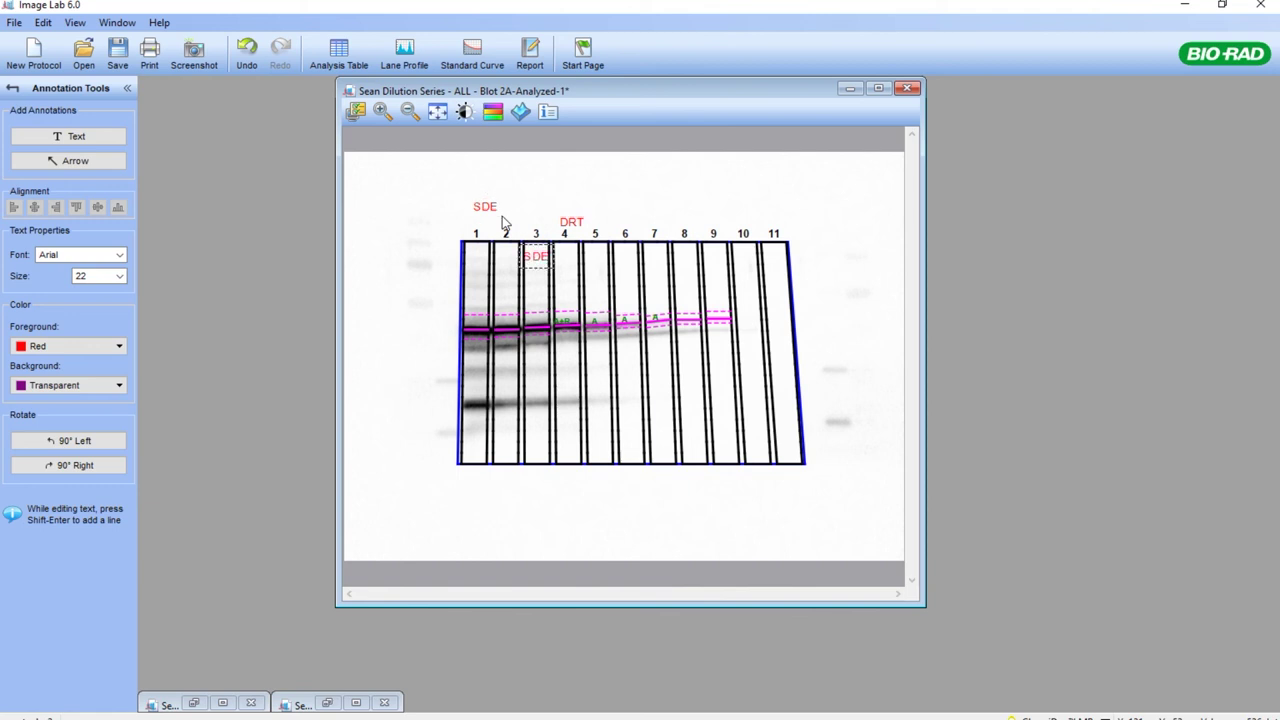
key(ctrl+v)
key(ctrl+v)
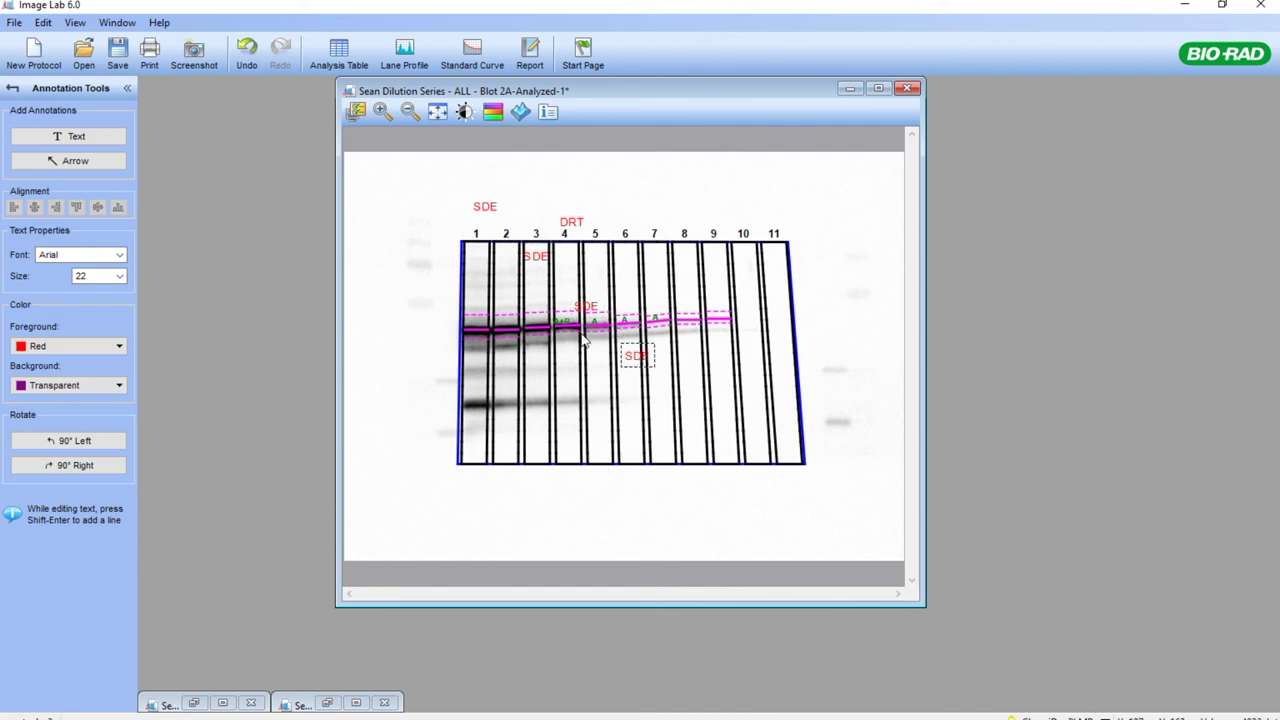
Step: Arrange the annotations in a row above the lanes, with the SDE labels over lanes 1 to 4 and DRT over lane 5
click(568, 226)
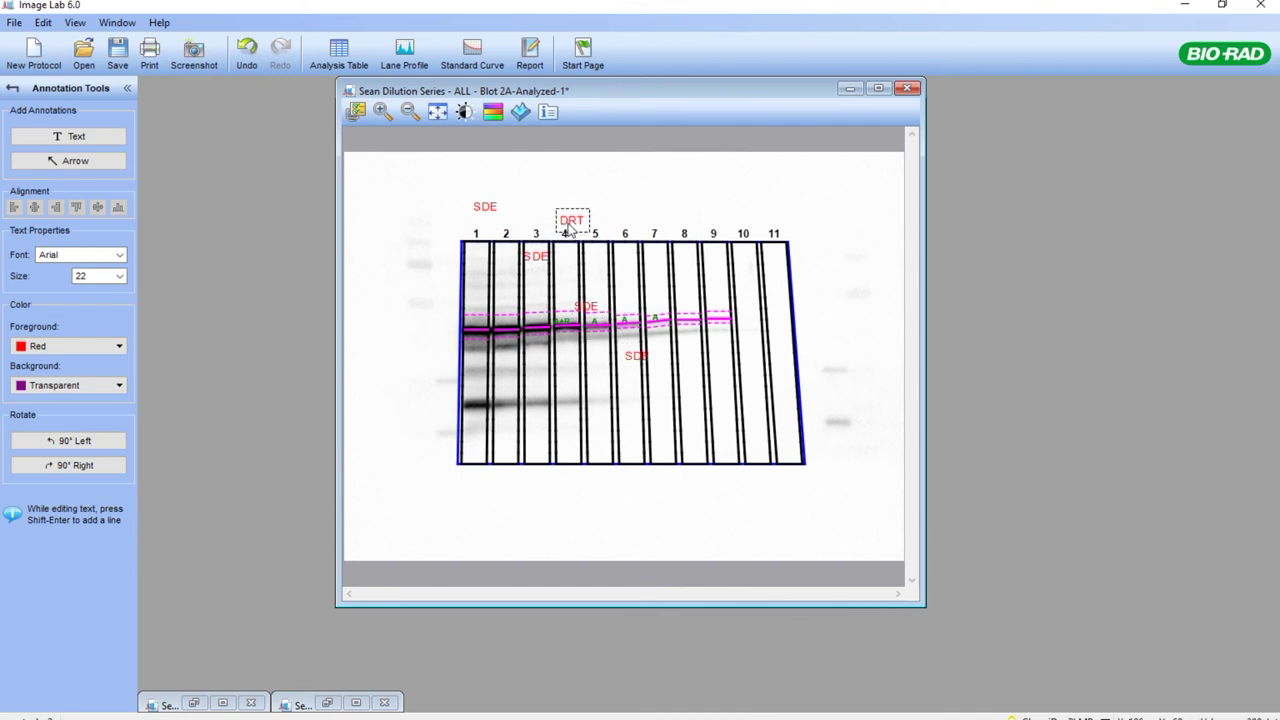
drag(570, 231, 595, 215)
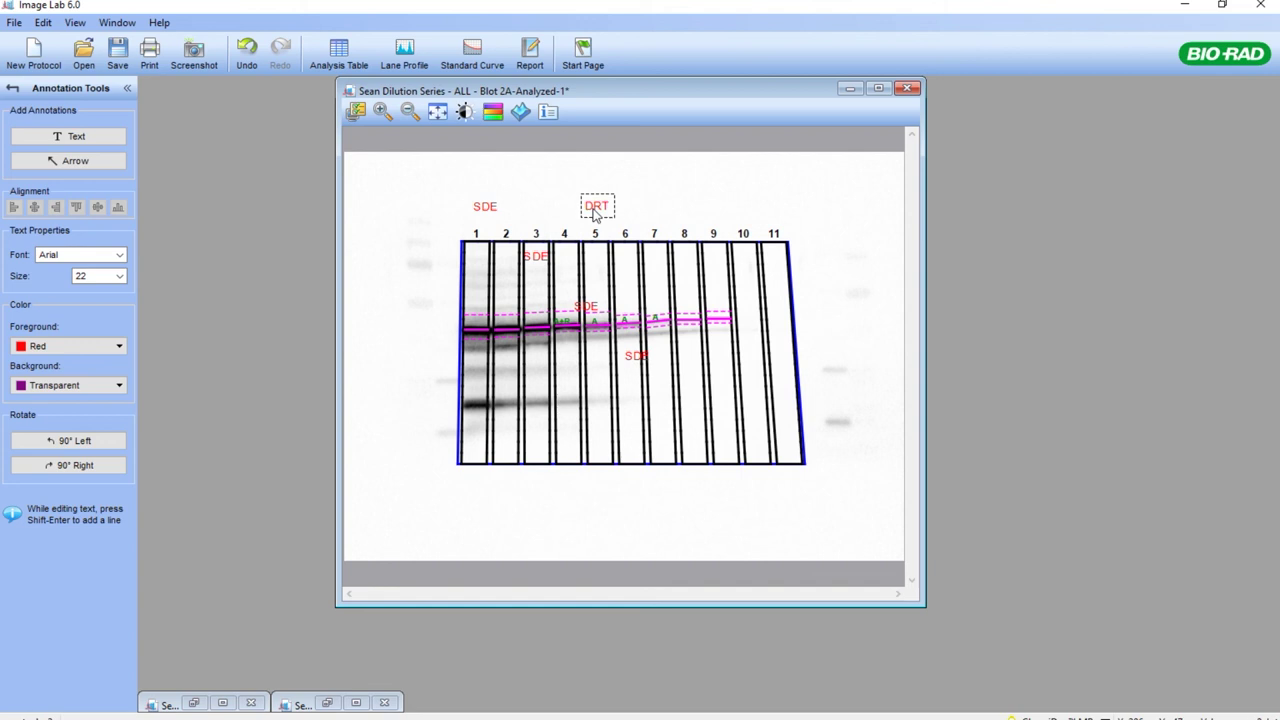
drag(540, 260, 475, 210)
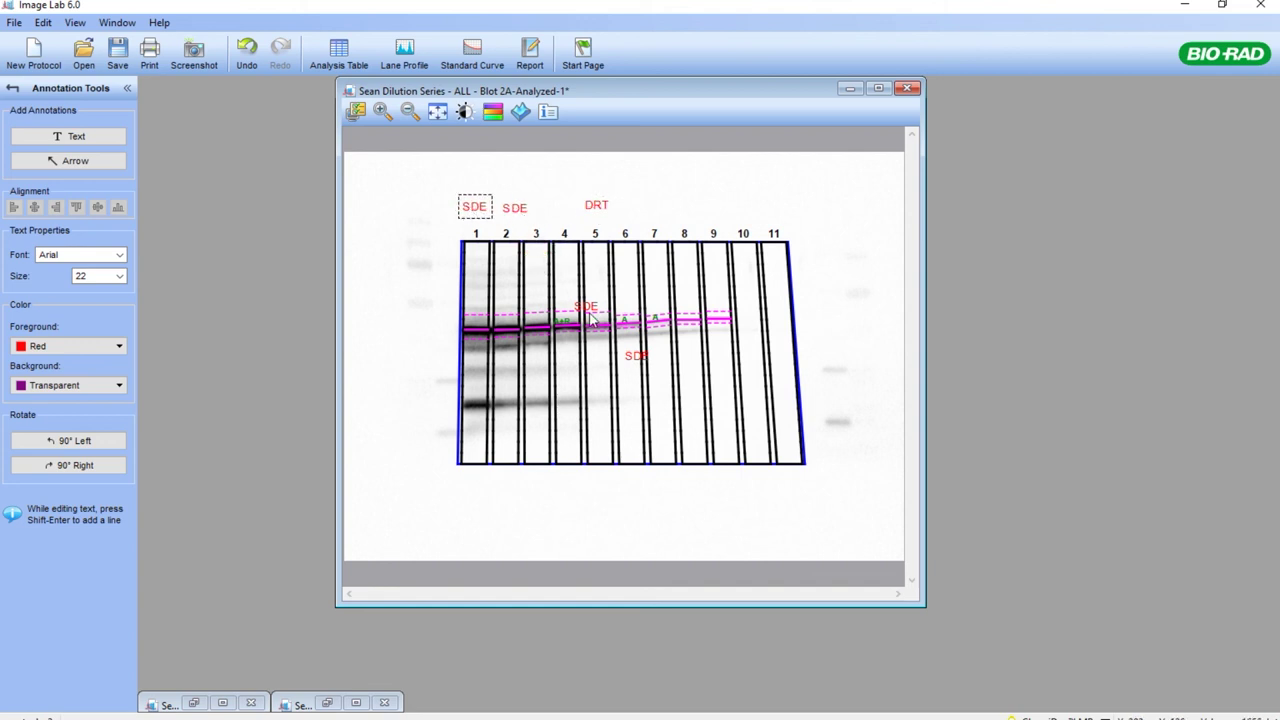
drag(590, 314, 547, 221)
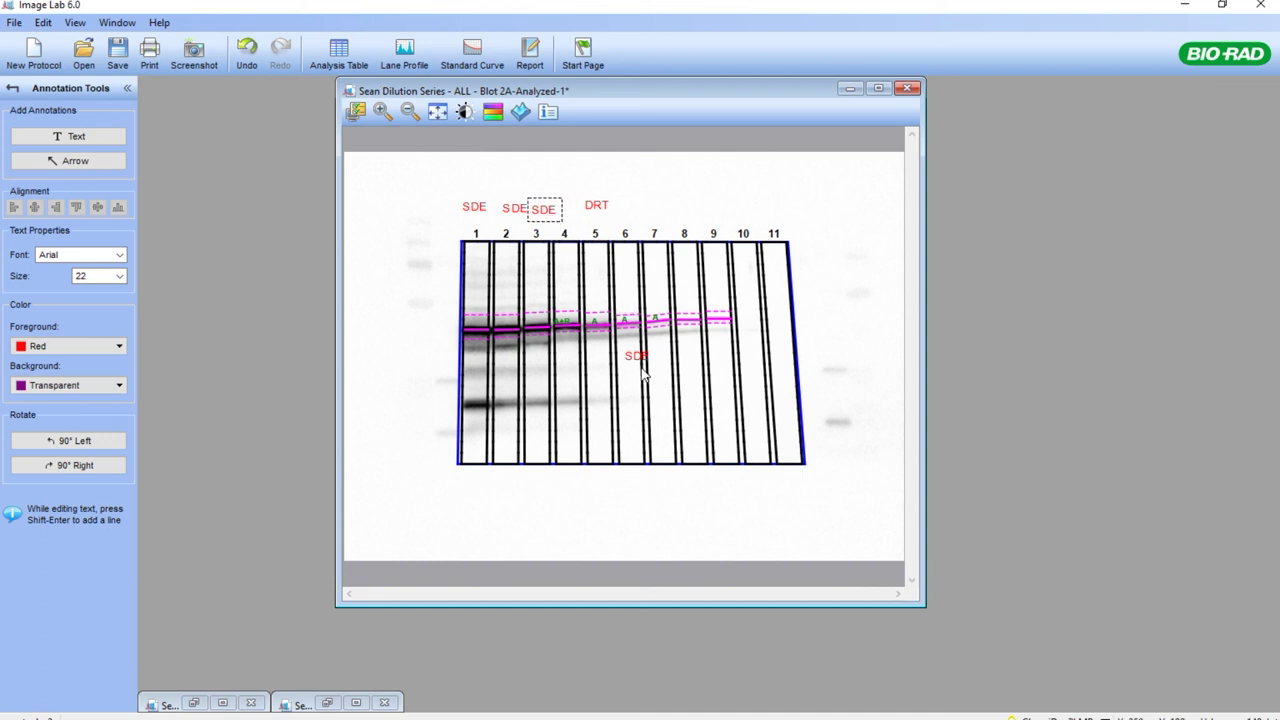
drag(640, 360, 573, 212)
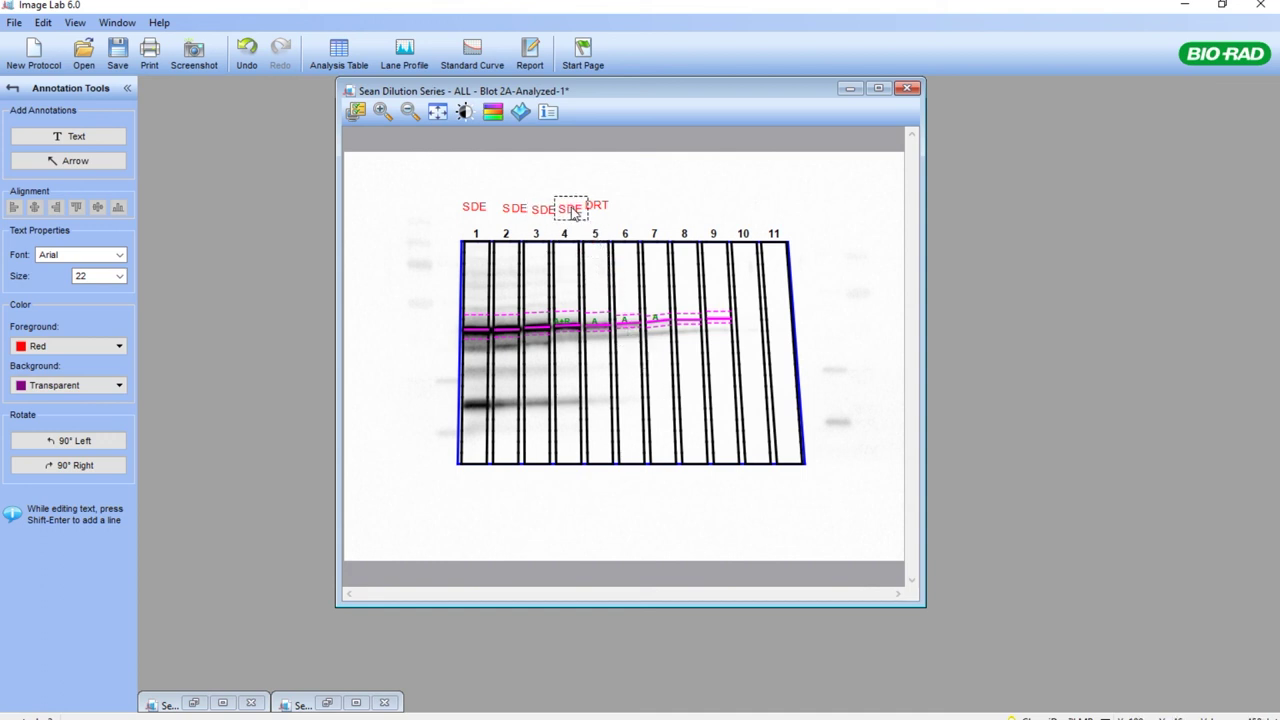
Step: Rotate the four SDE labels and the DRT label 90° left and reposition them above lanes 1 to 5
click(477, 209)
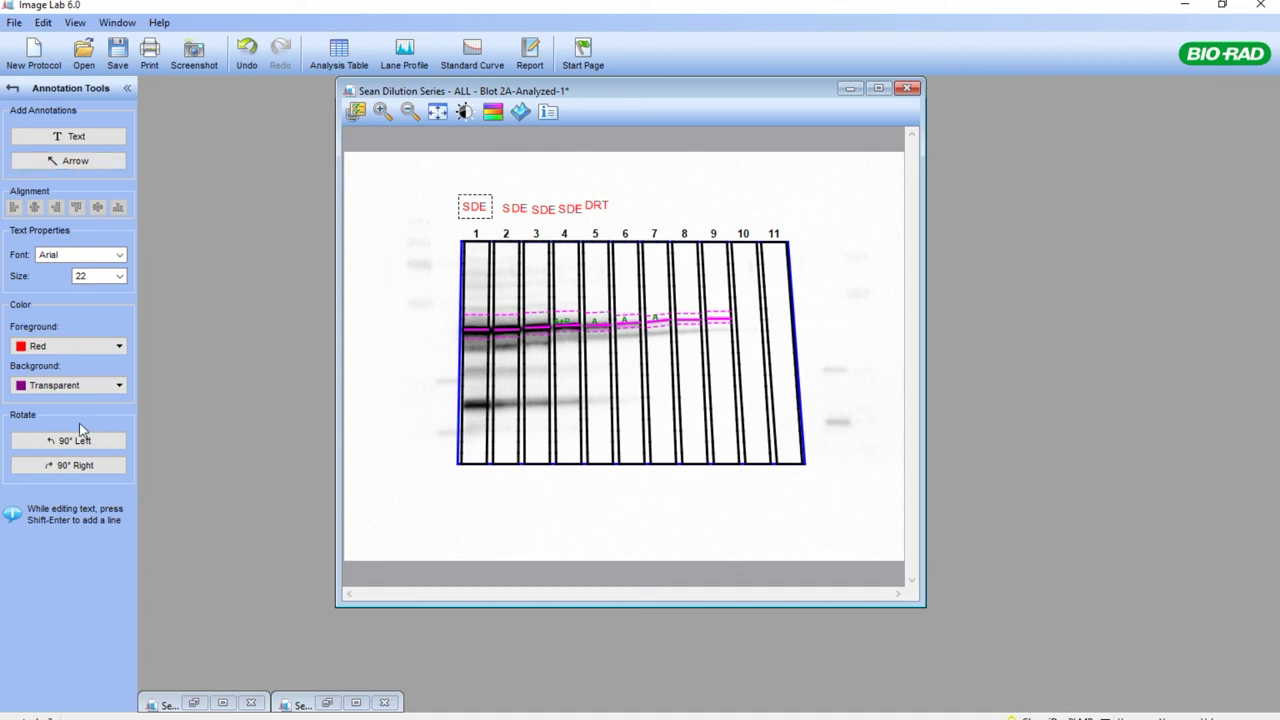
click(79, 442)
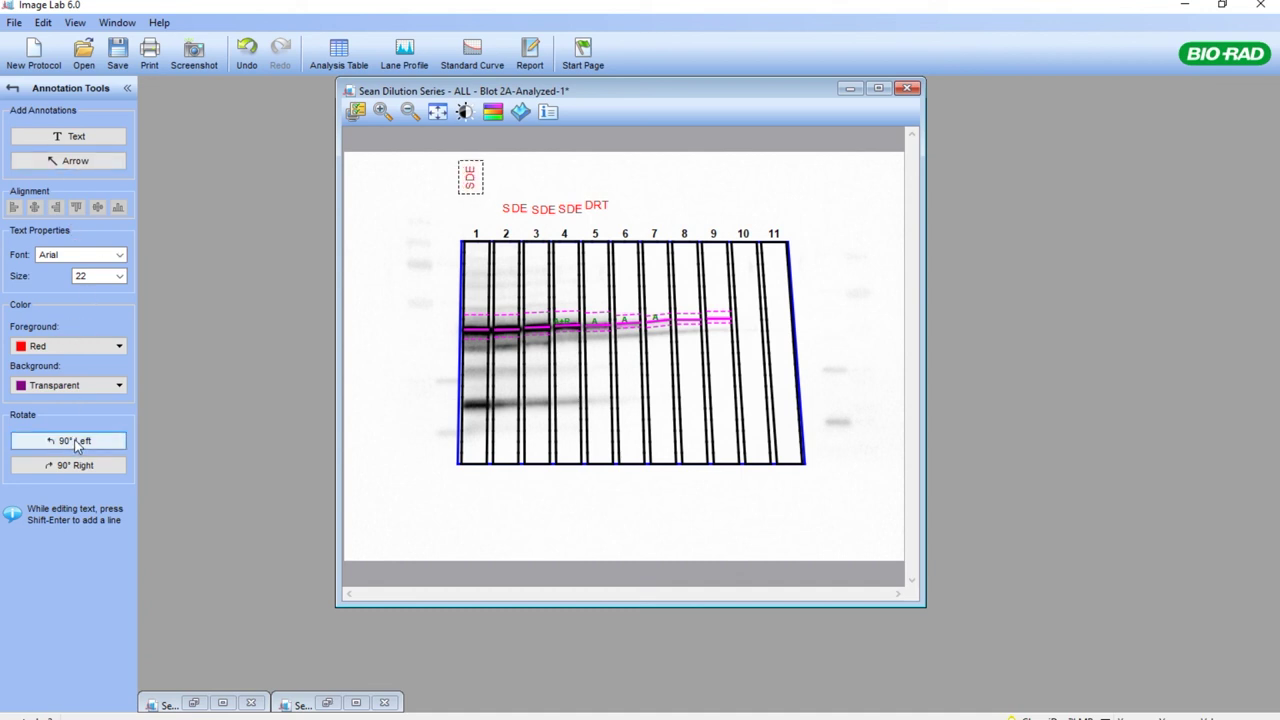
click(515, 211)
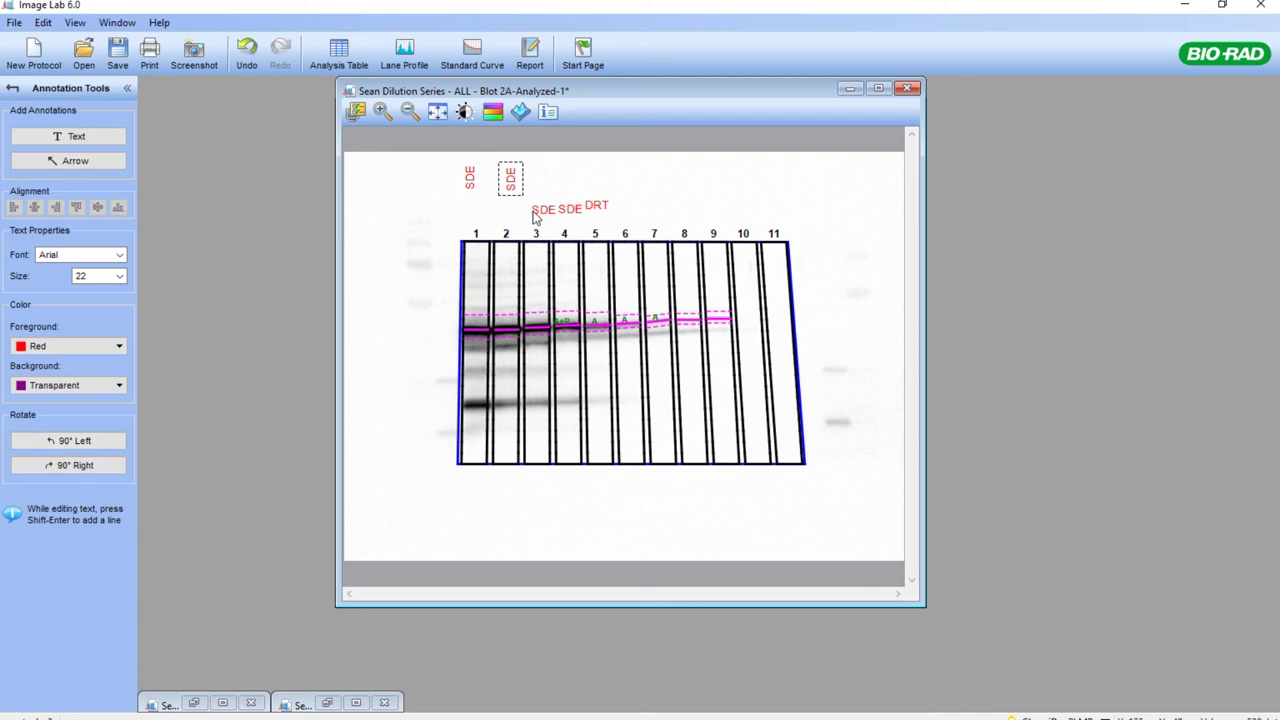
click(540, 211)
click(88, 441)
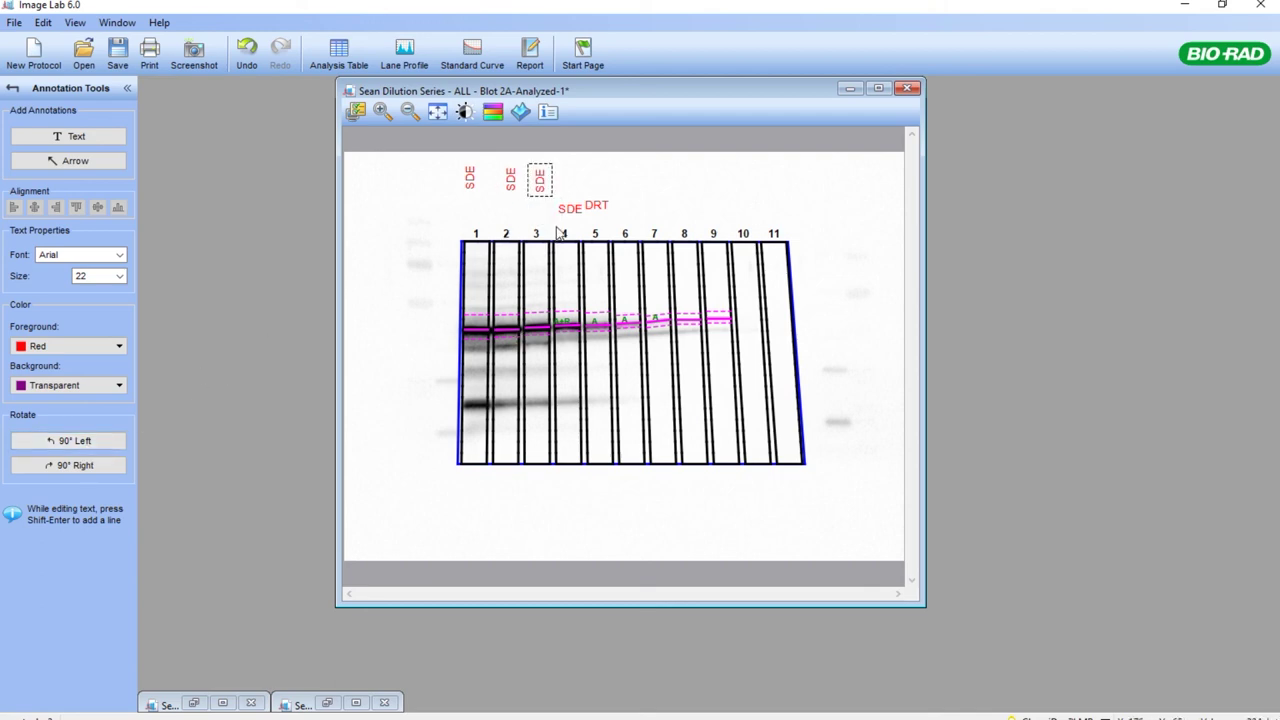
click(576, 214)
click(88, 441)
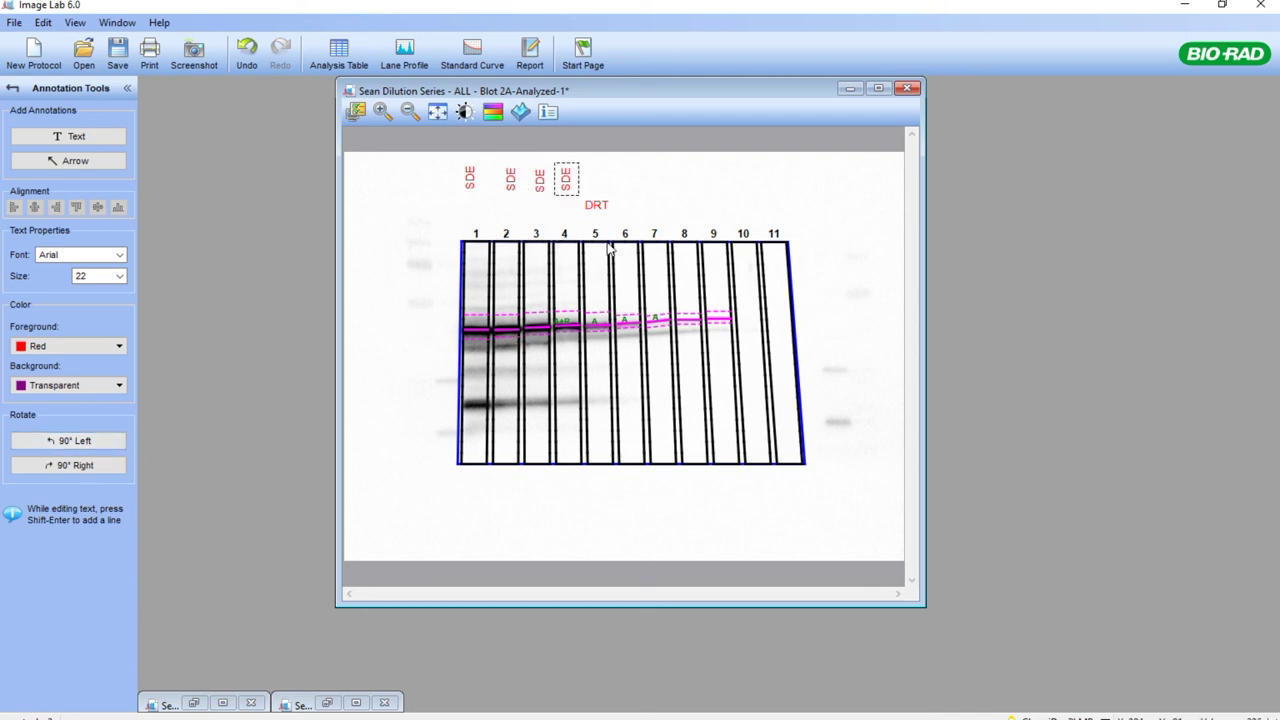
click(597, 206)
click(100, 441)
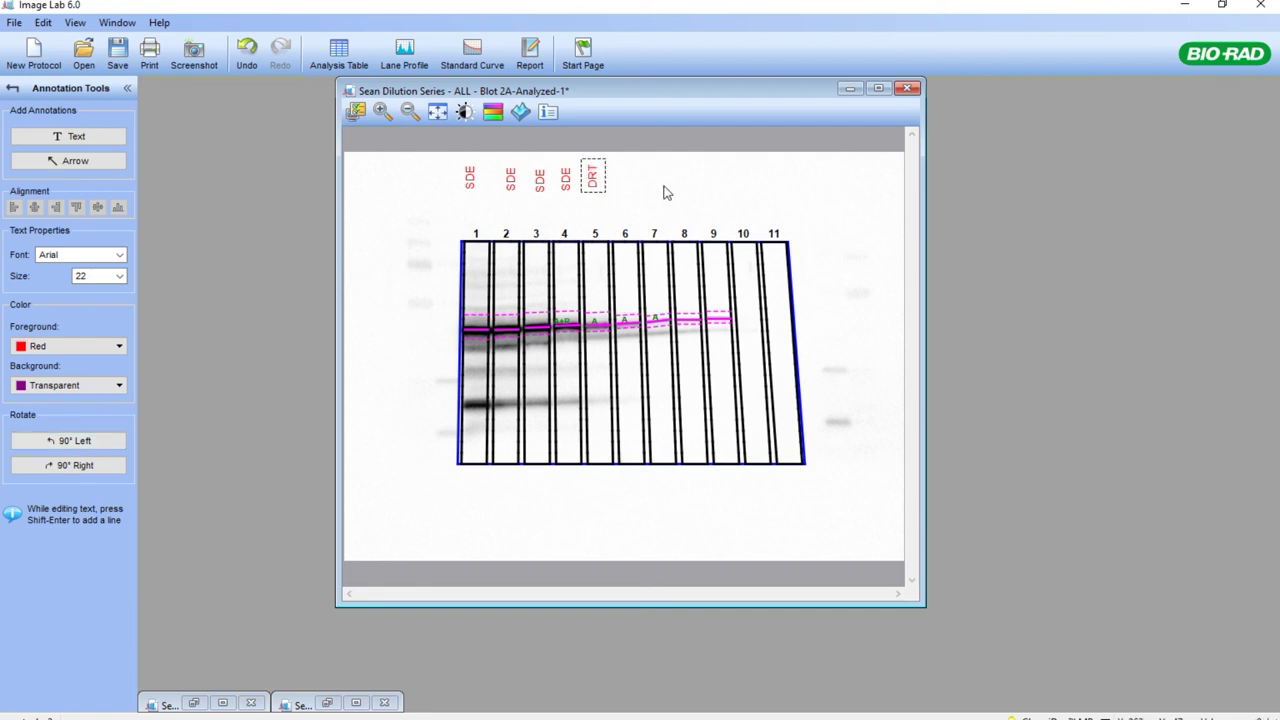
drag(474, 192, 565, 208)
drag(592, 178, 595, 207)
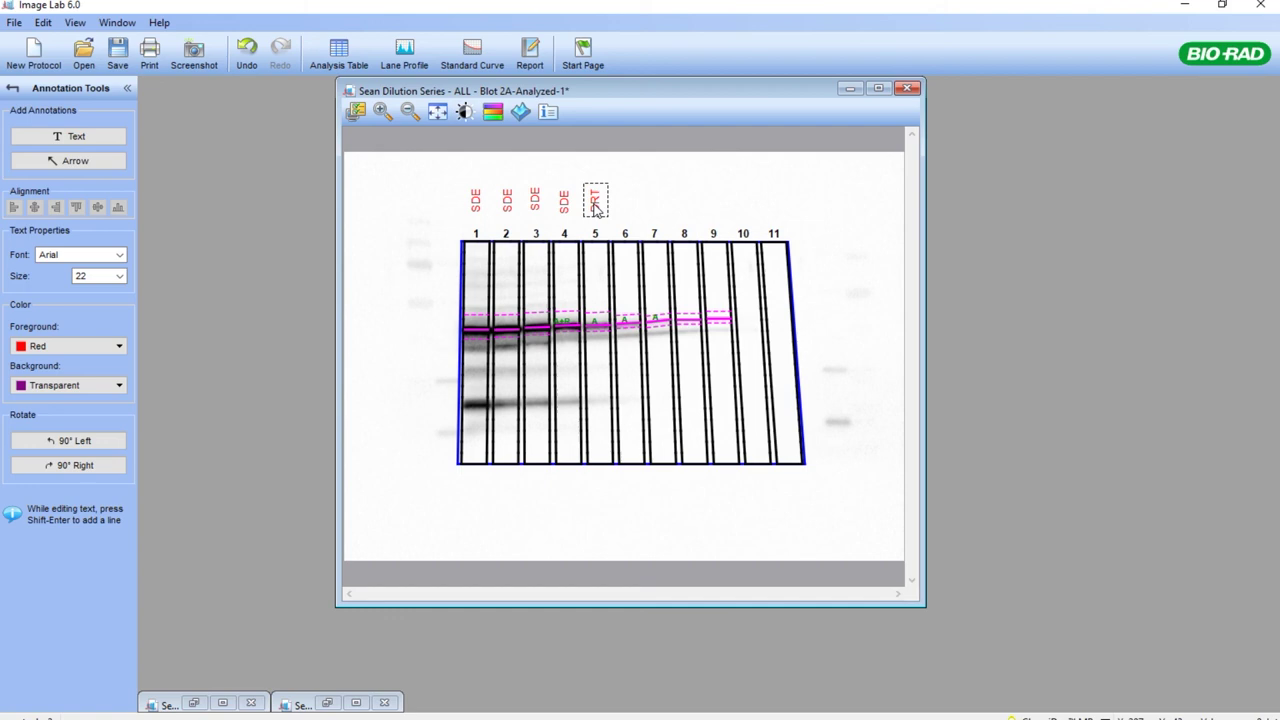
Step: Align all five lane labels along their horizontal midline and shift the row slightly down towards the lane numbers
click(478, 208)
ctrl+click(508, 204)
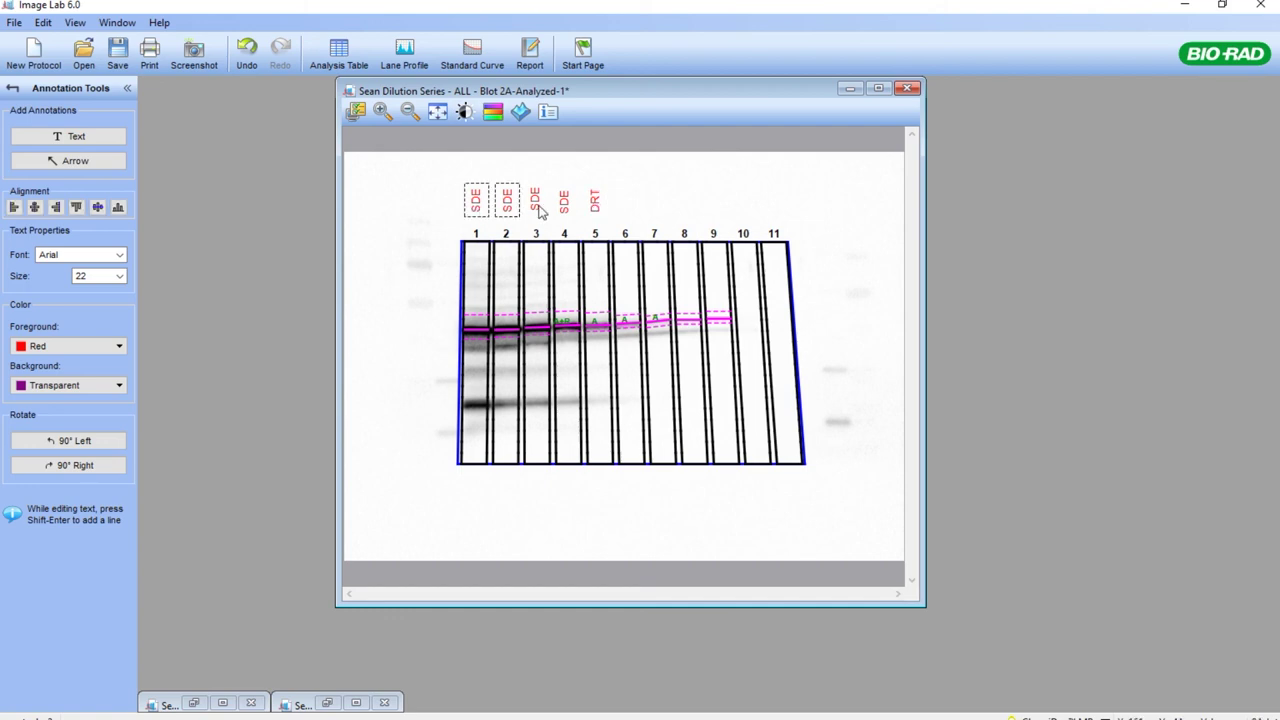
ctrl+click(538, 206)
ctrl+click(563, 212)
ctrl+click(592, 212)
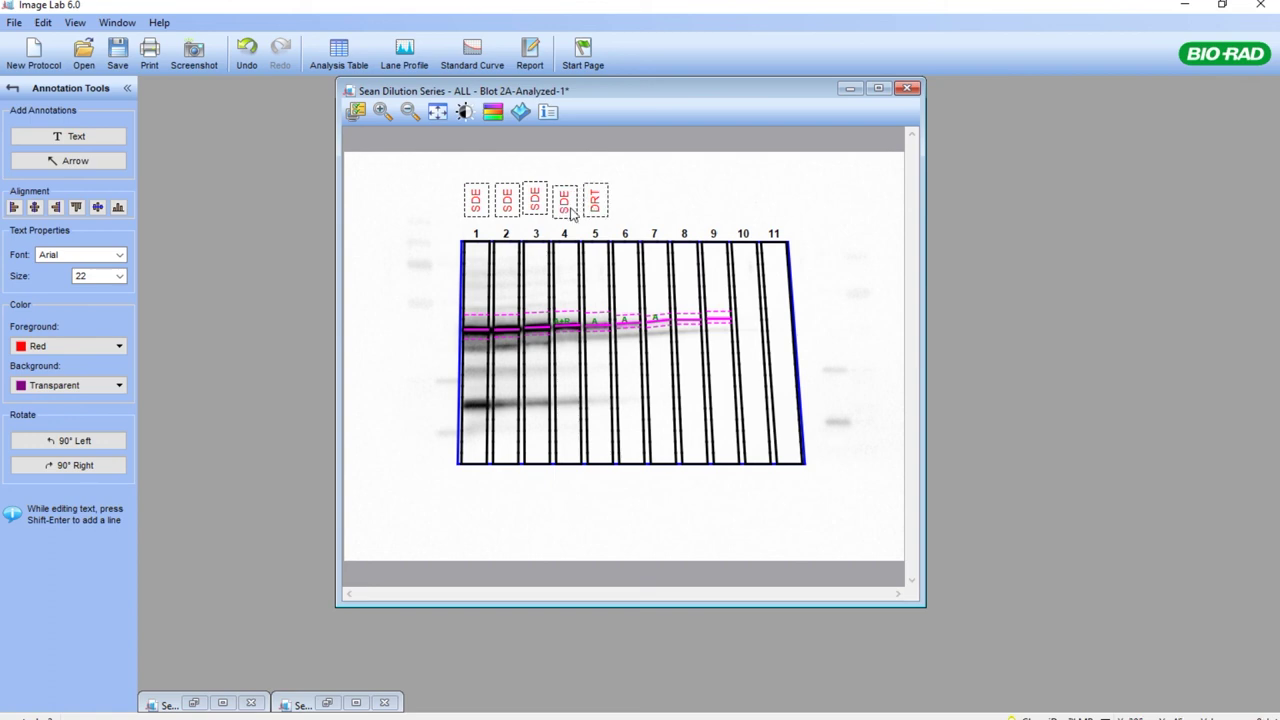
click(97, 208)
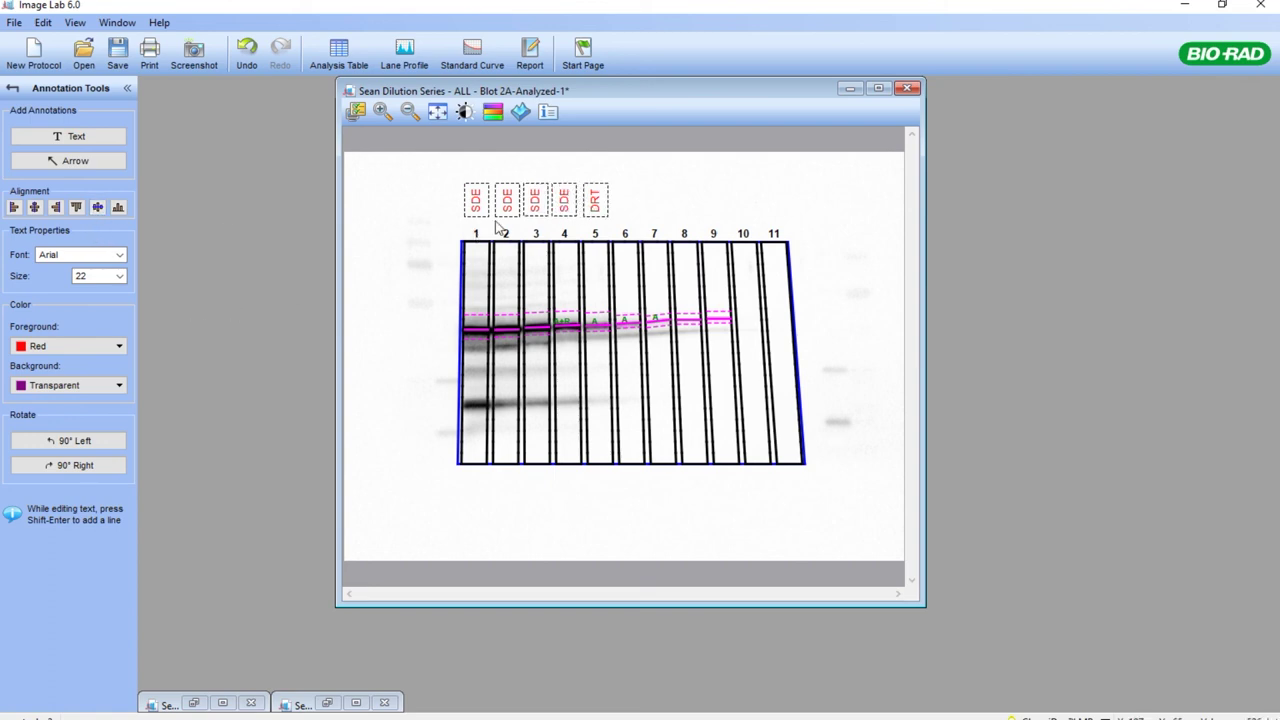
drag(605, 220, 607, 227)
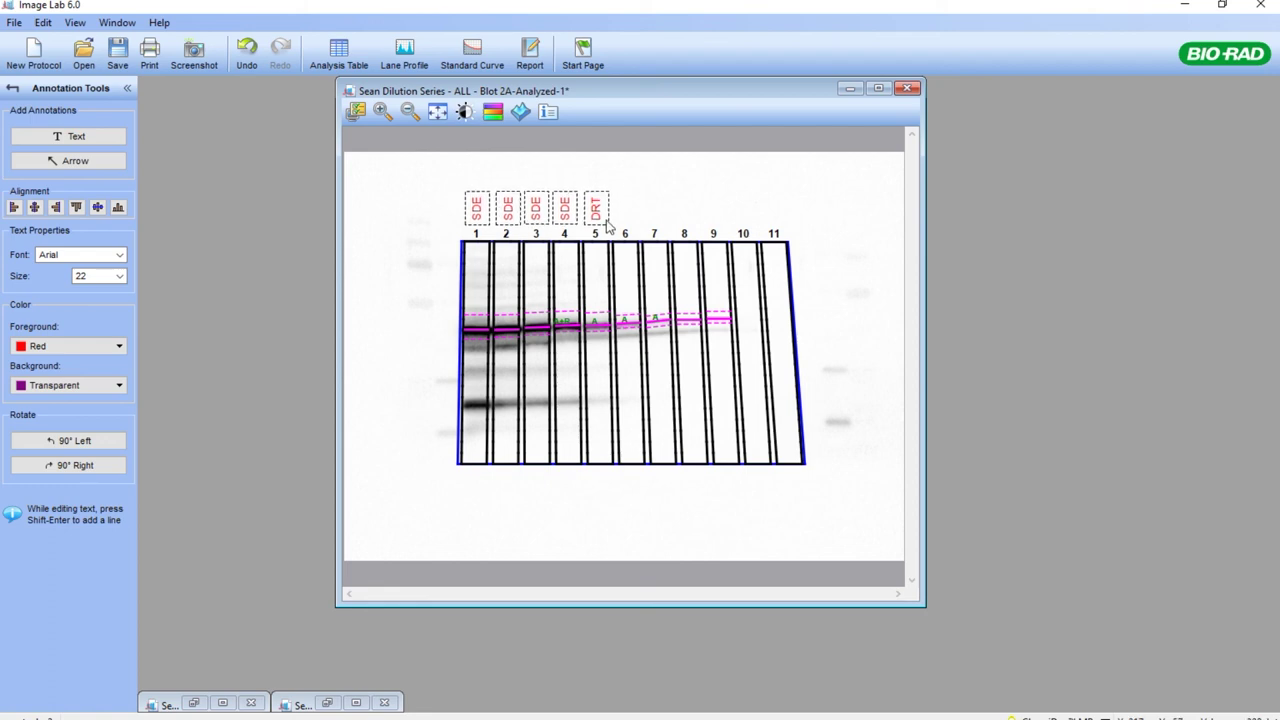
click(656, 190)
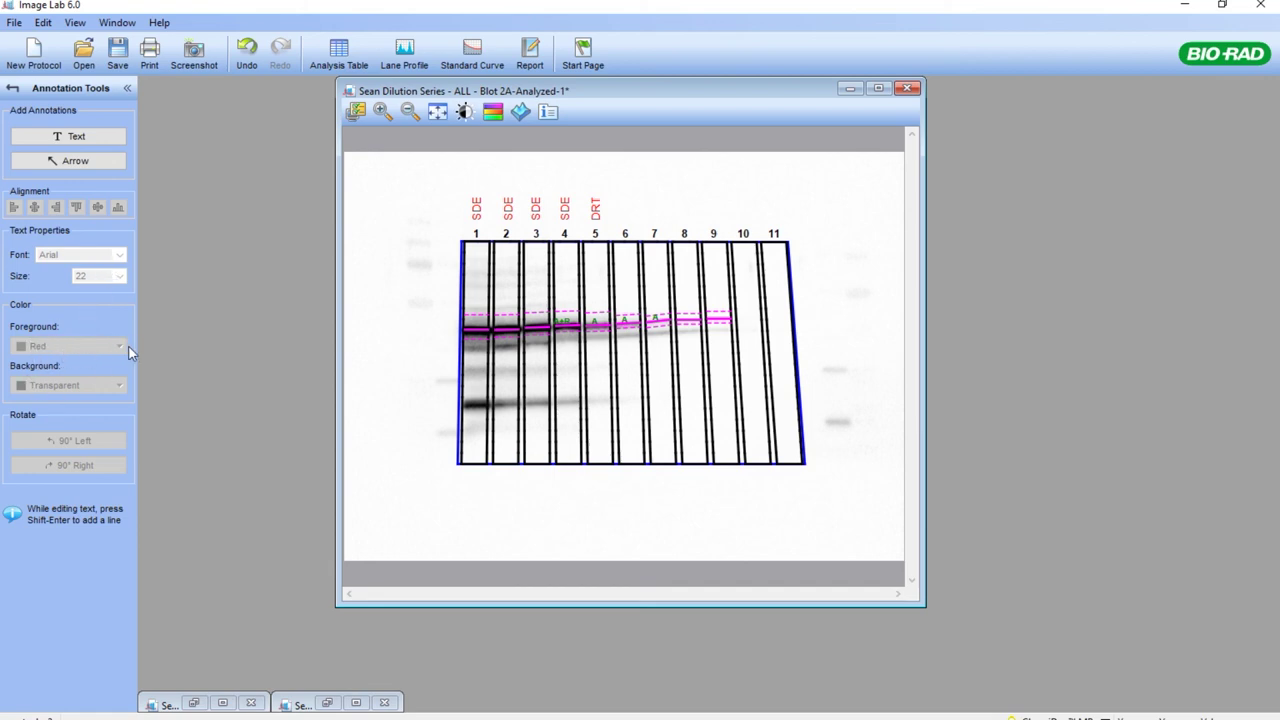
Step: Draw a red arrow from below the SDE label of lane 1 down to the lane's main band, and leave the annotation tools
click(103, 160)
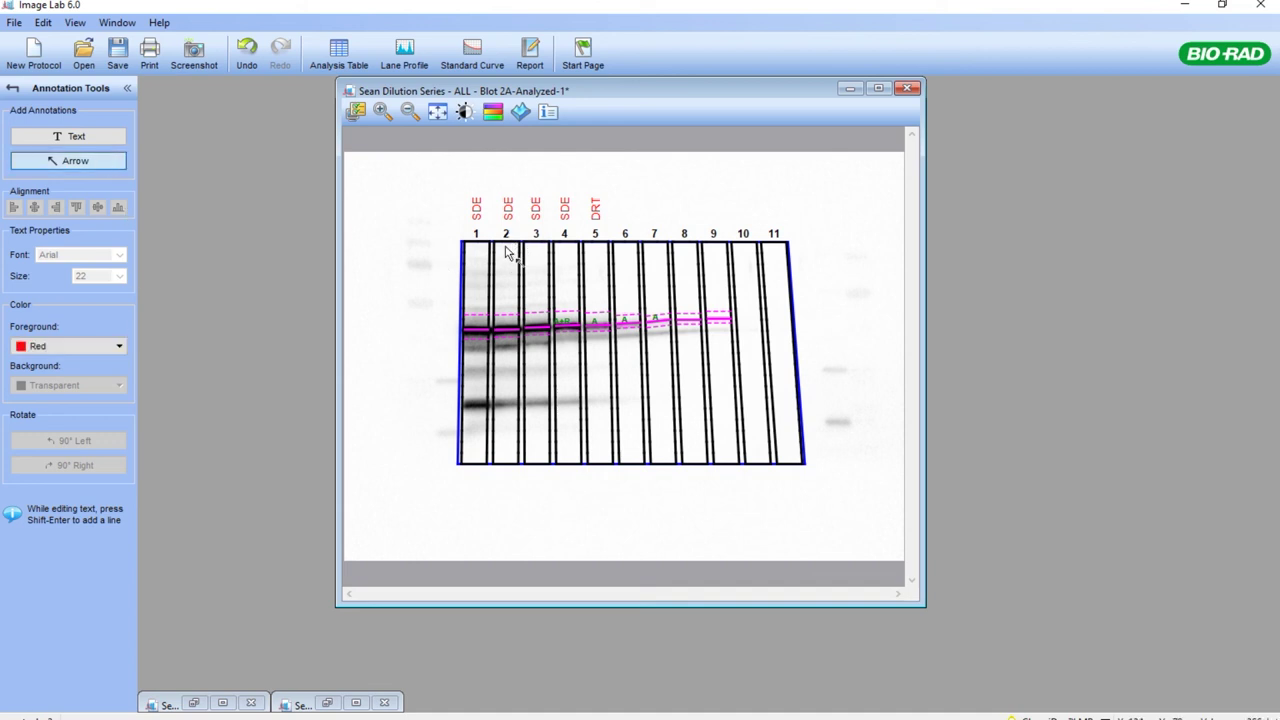
click(477, 212)
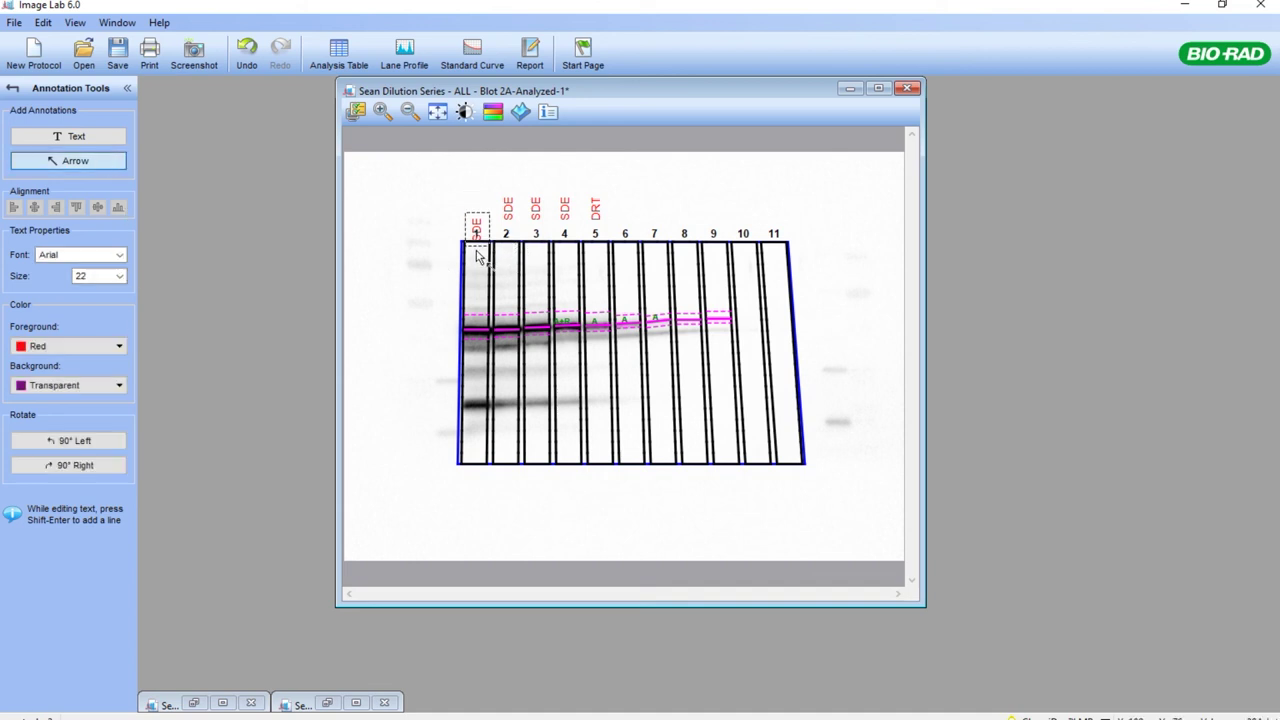
drag(477, 228, 476, 322)
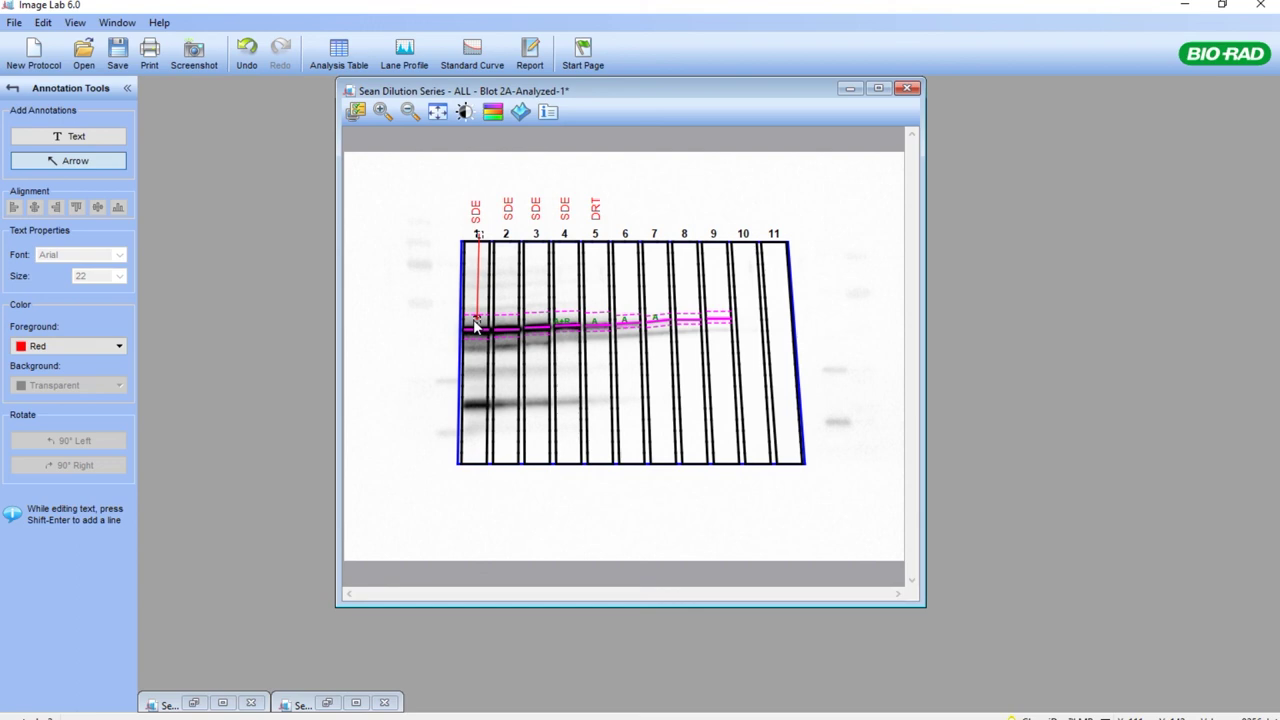
click(393, 282)
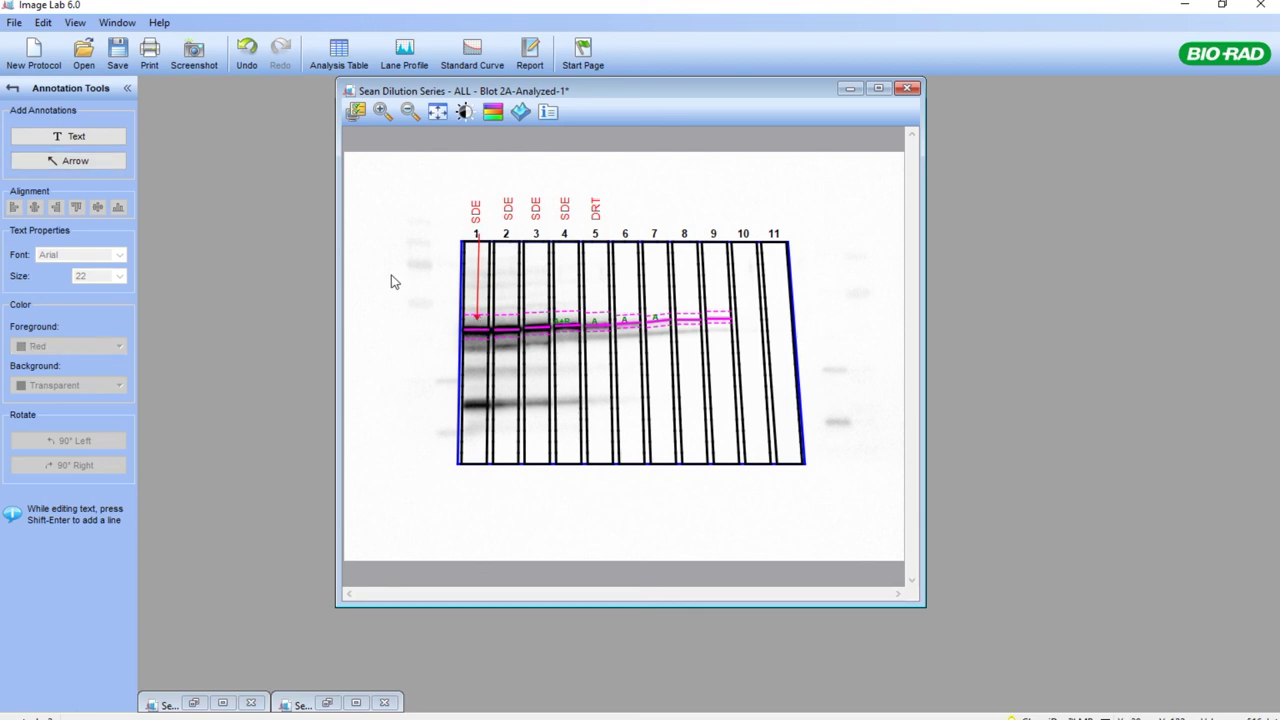
click(479, 273)
click(478, 241)
click(477, 241)
click(476, 240)
click(13, 88)
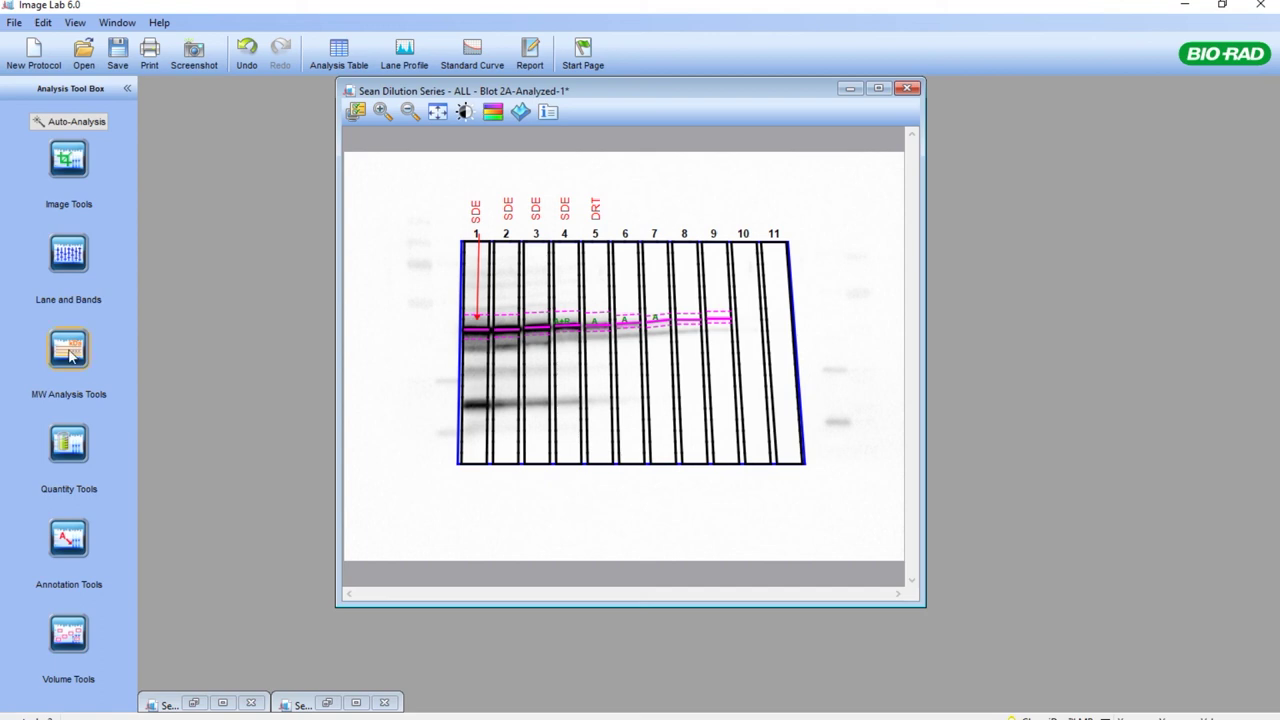